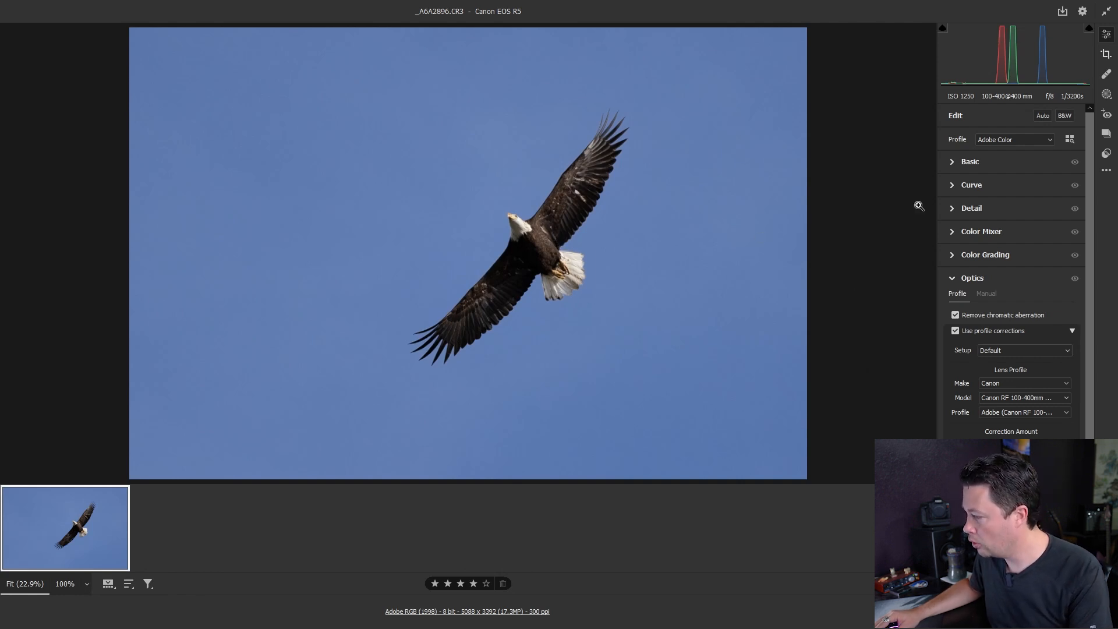
Apply the Single Shot HDR preset to the eagle photo, compare it with the original, and set Texture and Clarity to 0
{"action": "left_click", "coordinate": [953, 161]}
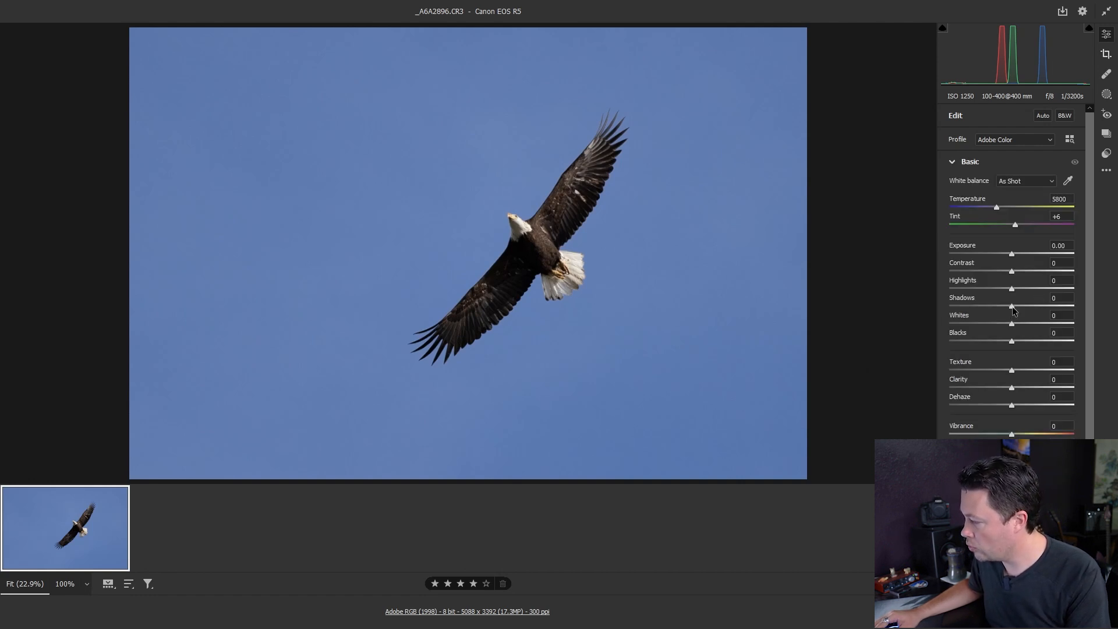
{"action": "left_click", "coordinate": [1107, 153]}
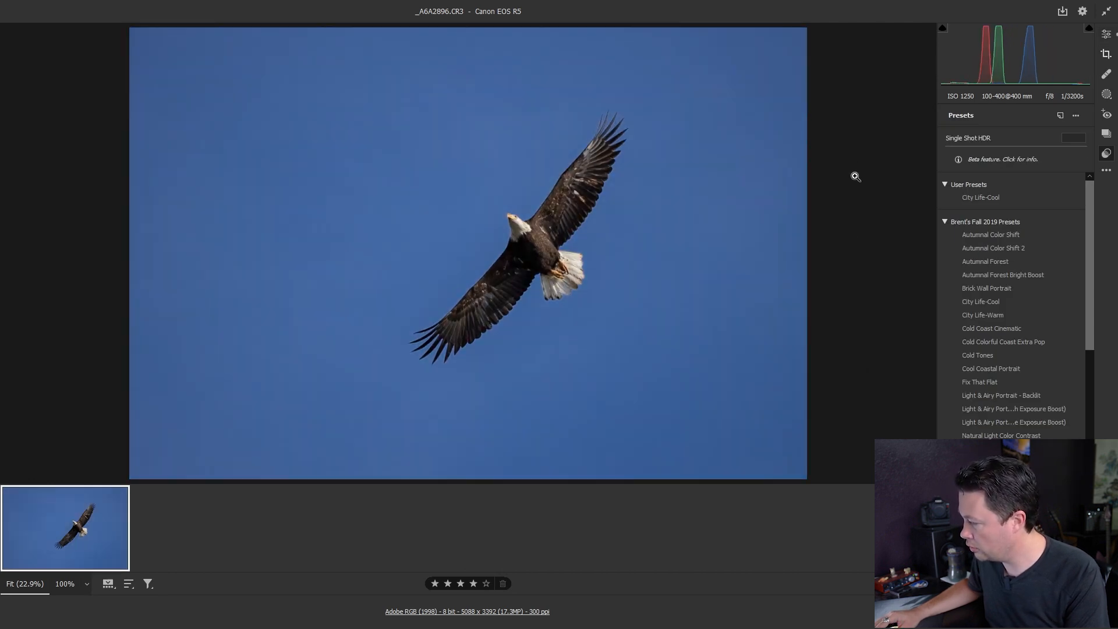
{"action": "left_click", "coordinate": [1107, 35]}
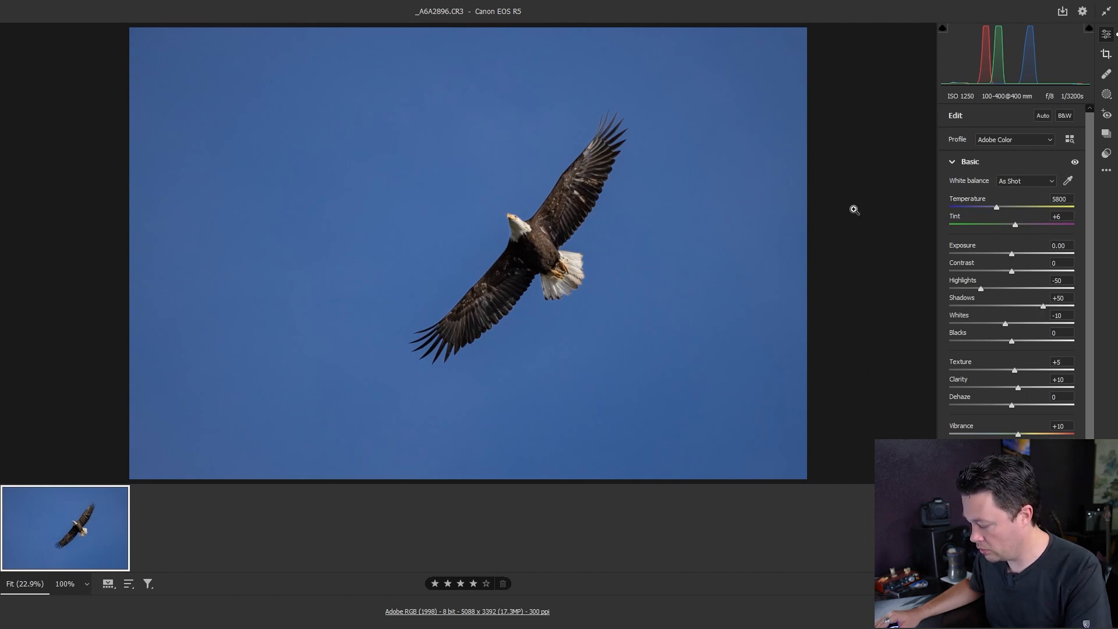
{"action": "key", "text": "backslash"}
{"action": "key", "text": "backslash"}
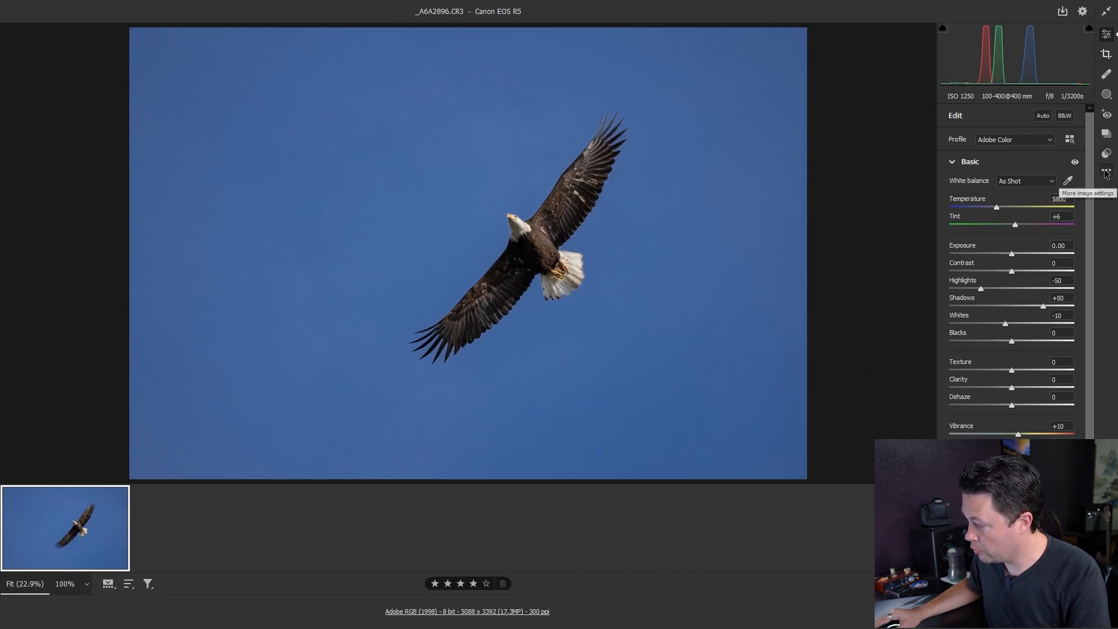
Create a Select Subject mask of the eagle and check its coverage around the head and body
{"action": "left_click", "coordinate": [1107, 94]}
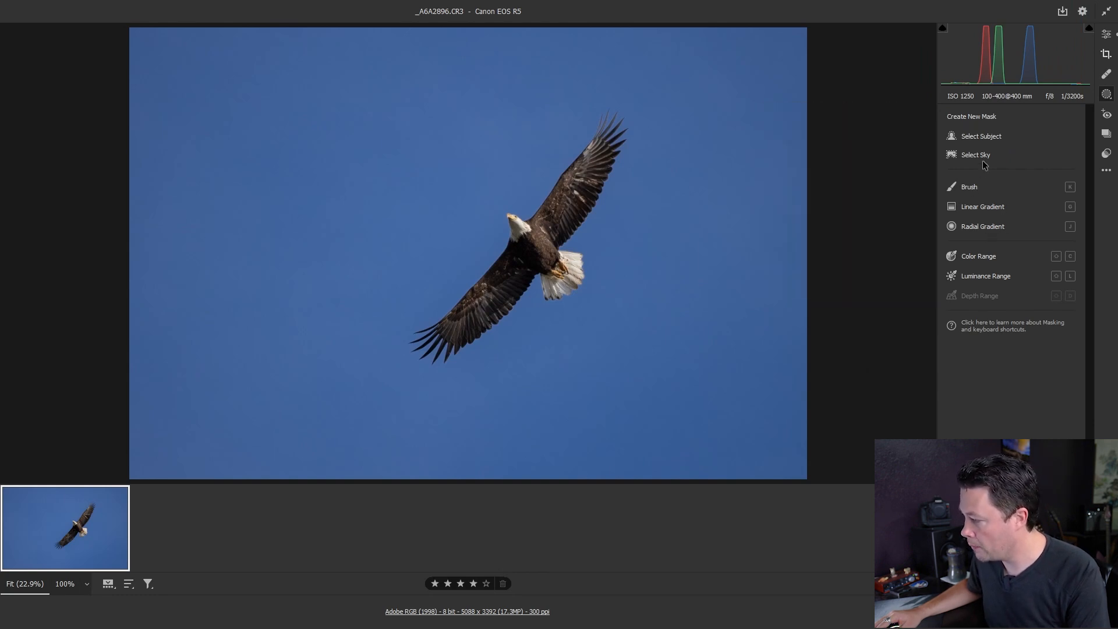
{"action": "left_click", "coordinate": [987, 140]}
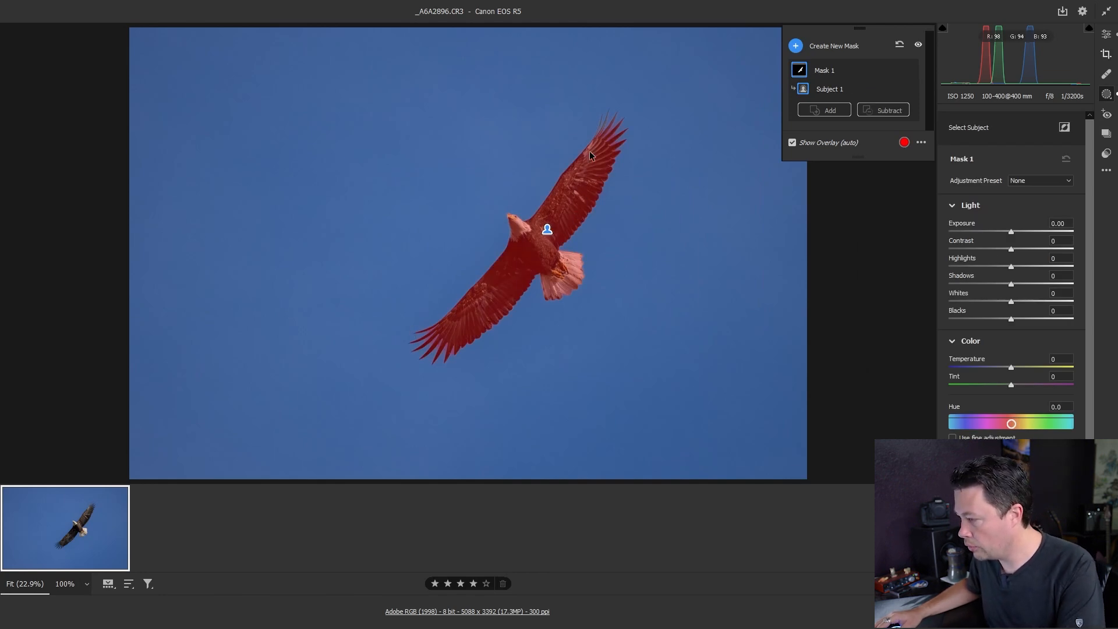
{"action": "key", "text": "ctrl+plus"}
{"action": "key", "text": "ctrl+plus"}
{"action": "scroll", "coordinate": [651, 134], "scroll_direction": "up", "scroll_amount": 2}
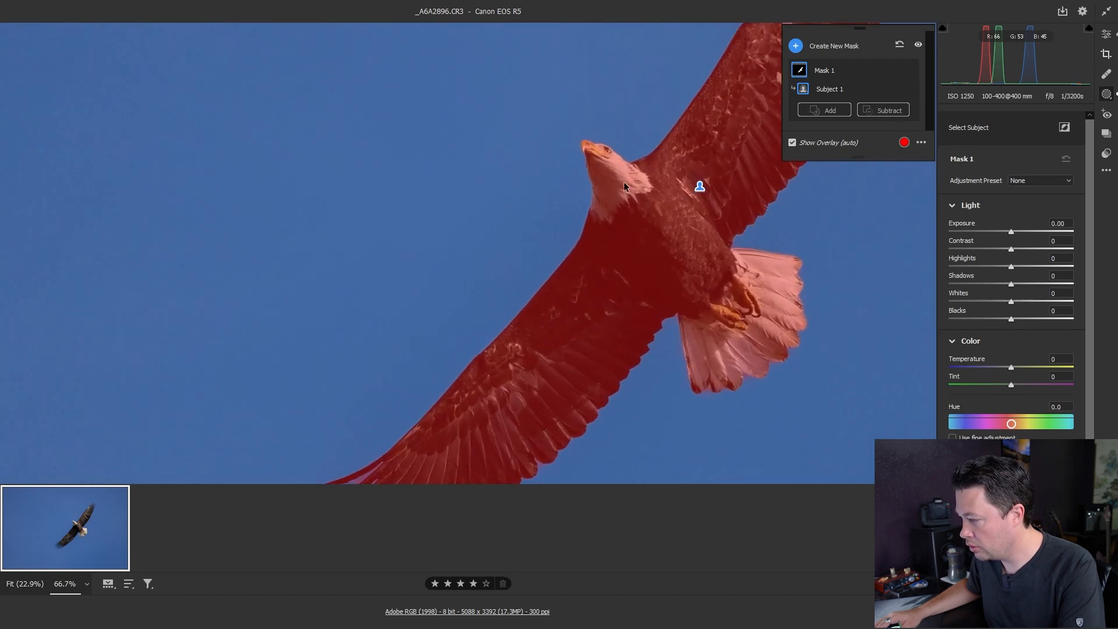
Subtract the sky between the lower wingtip feathers from the eagle mask with a size 1 brush
{"action": "left_click_drag", "start_coordinate": [478, 349], "coordinate": [590, 148]}
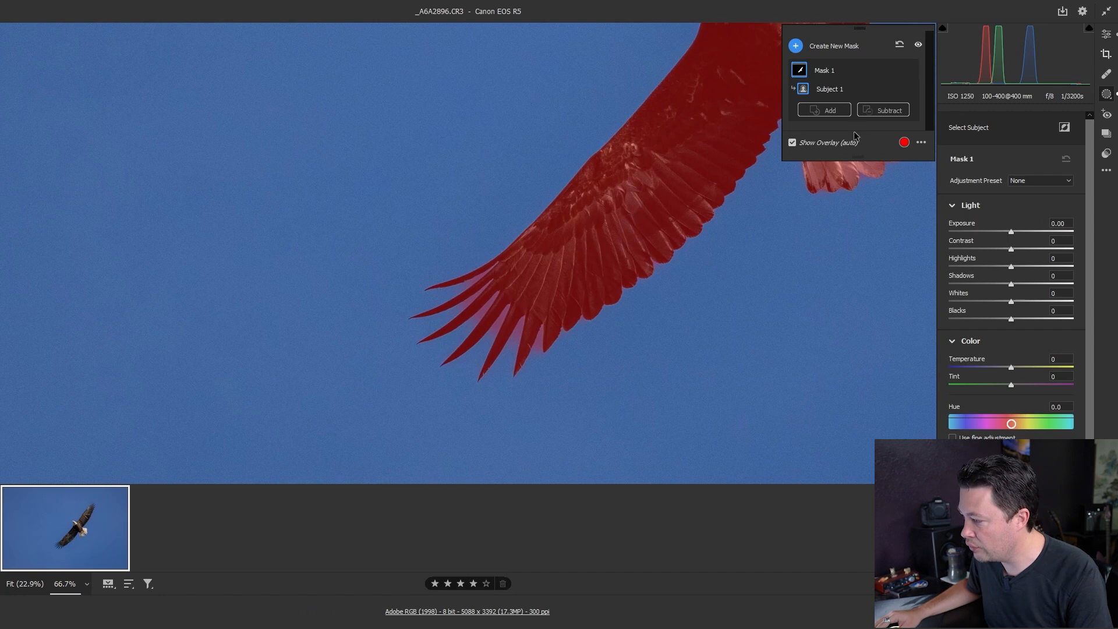
{"action": "left_click", "coordinate": [882, 114]}
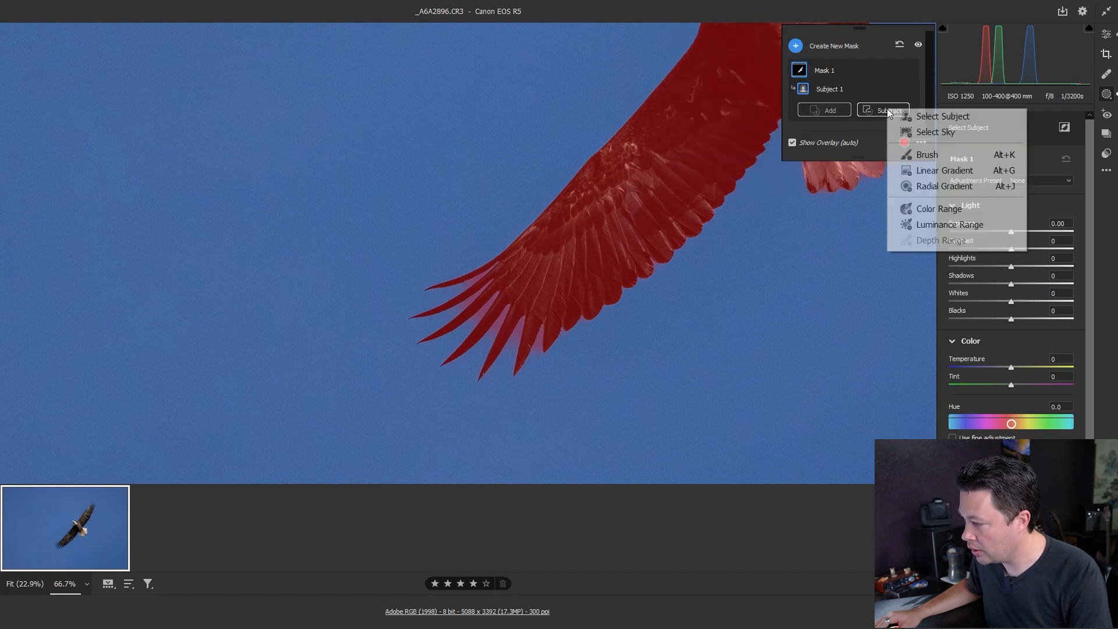
{"action": "left_click", "coordinate": [930, 157]}
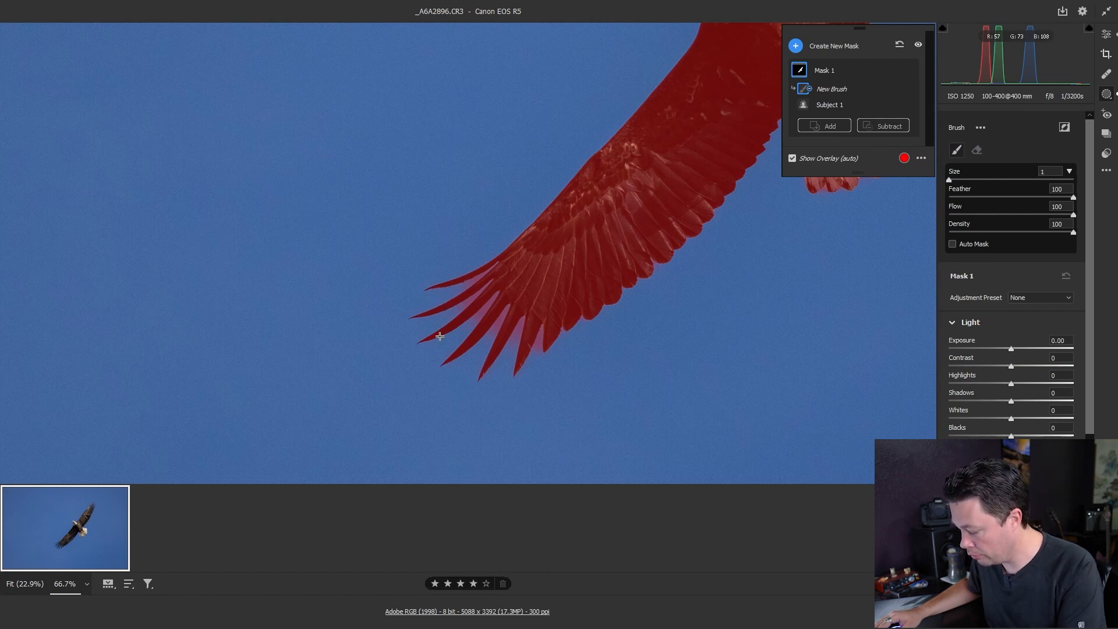
{"action": "left_click_drag", "start_coordinate": [481, 315], "coordinate": [481, 315]}
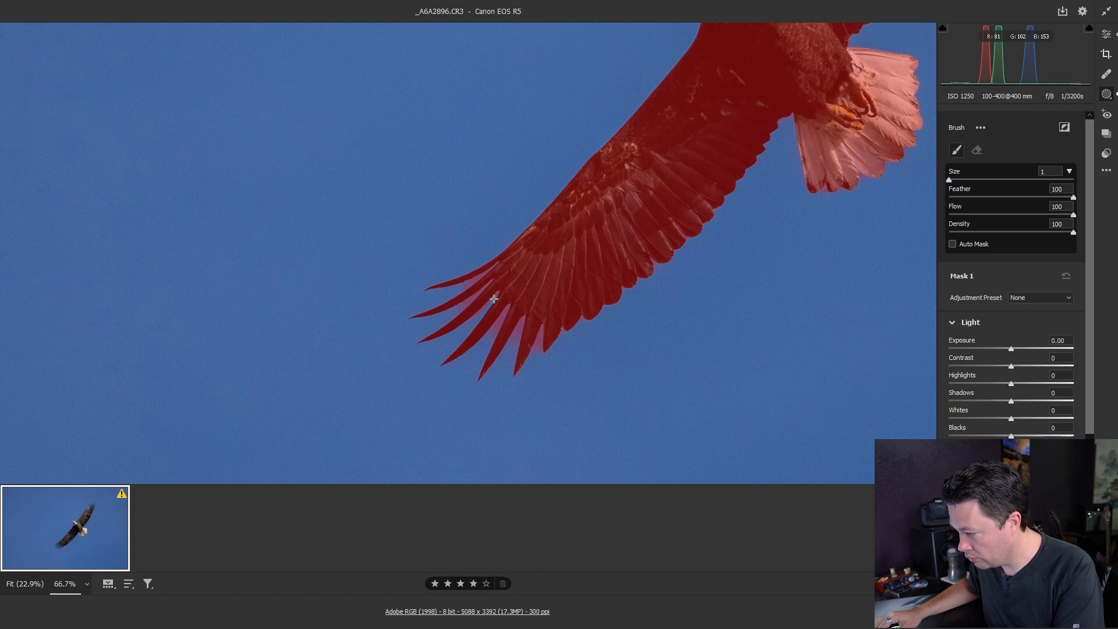
{"action": "mouse_move", "coordinate": [473, 319]}
{"action": "left_mouse_down"}
{"action": "mouse_move", "coordinate": [483, 304]}
{"action": "mouse_move", "coordinate": [466, 302]}
{"action": "mouse_move", "coordinate": [467, 285]}
{"action": "mouse_move", "coordinate": [490, 282]}
{"action": "mouse_move", "coordinate": [498, 327]}
{"action": "left_mouse_up"}
{"action": "left_click_drag", "start_coordinate": [541, 329], "coordinate": [535, 342]}
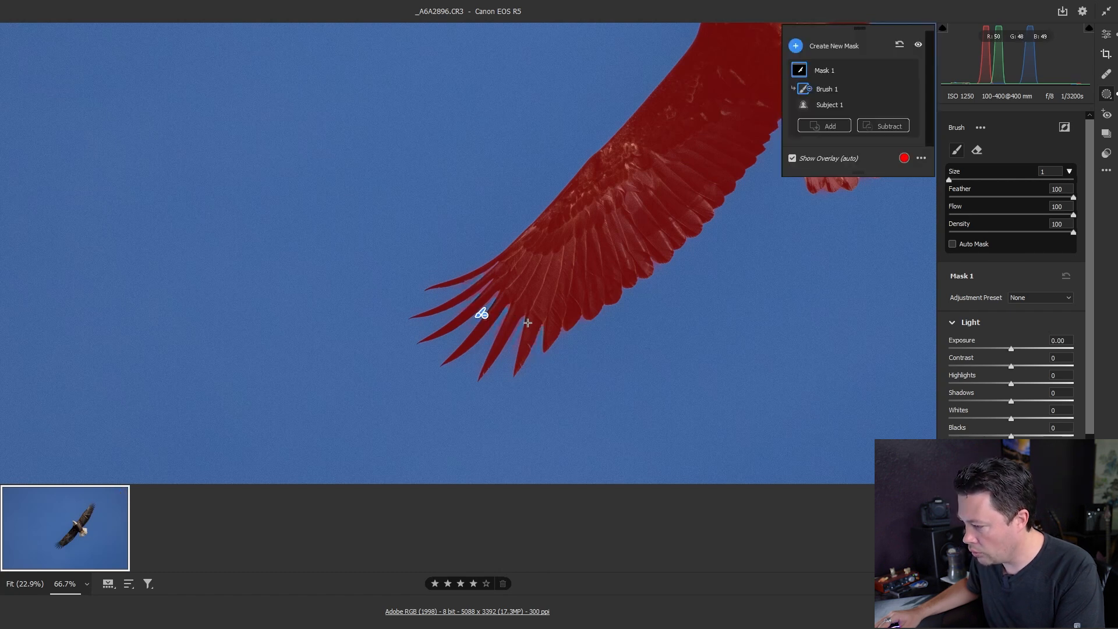
Add a size 1 brush to the mask and paint the wingtip feathers back into the selection
{"action": "left_click", "coordinate": [824, 127]}
{"action": "left_click", "coordinate": [827, 175]}
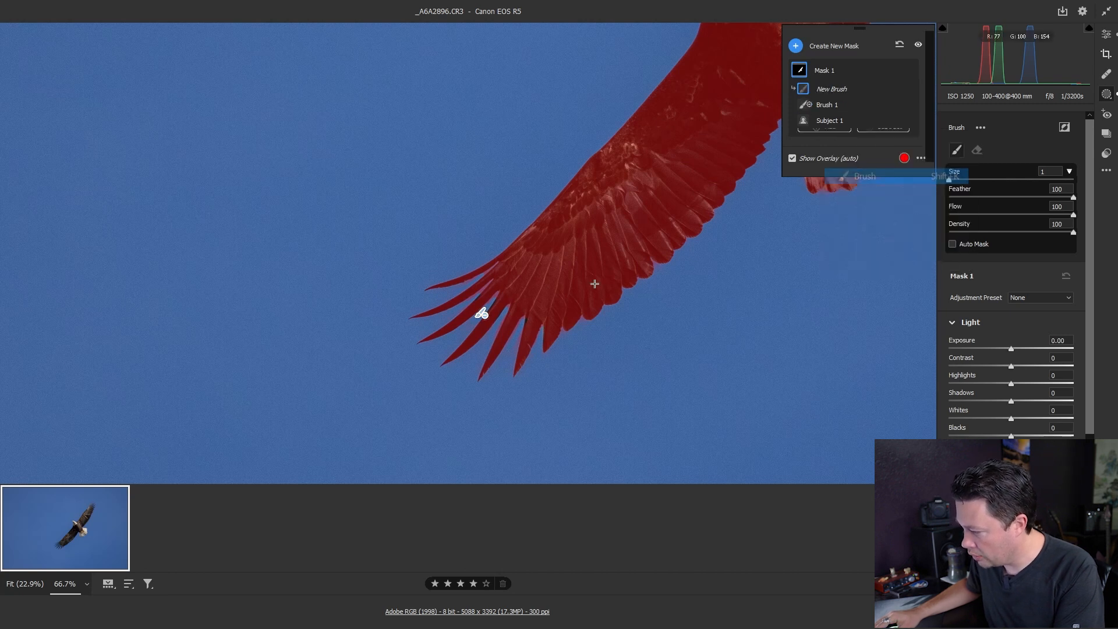
{"action": "left_click_drag", "start_coordinate": [535, 319], "coordinate": [529, 319]}
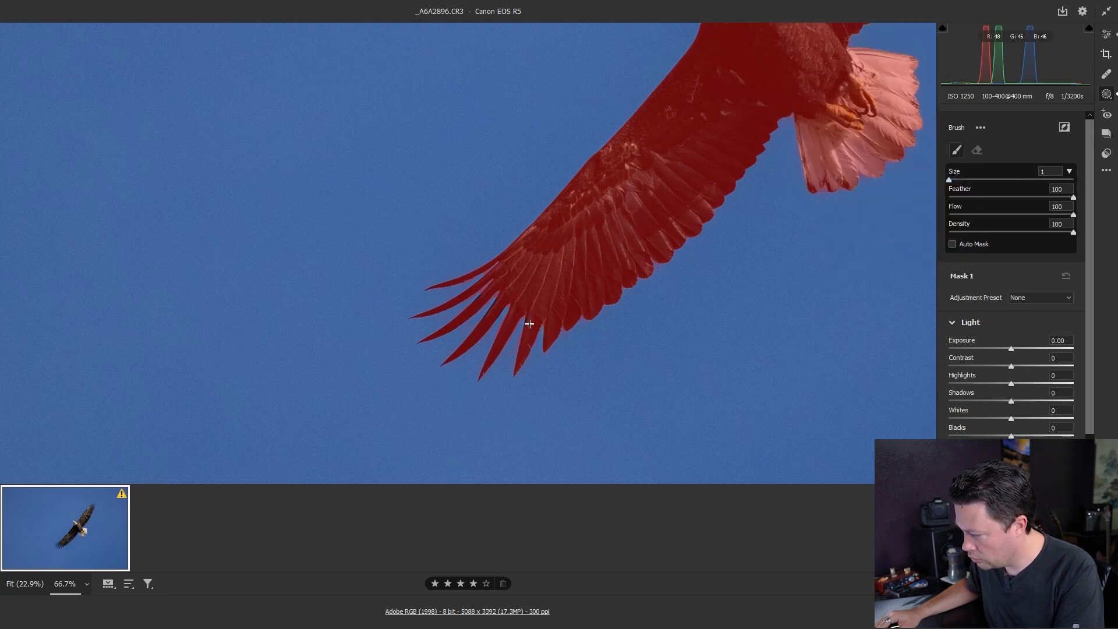
{"action": "left_click_drag", "start_coordinate": [531, 306], "coordinate": [569, 271]}
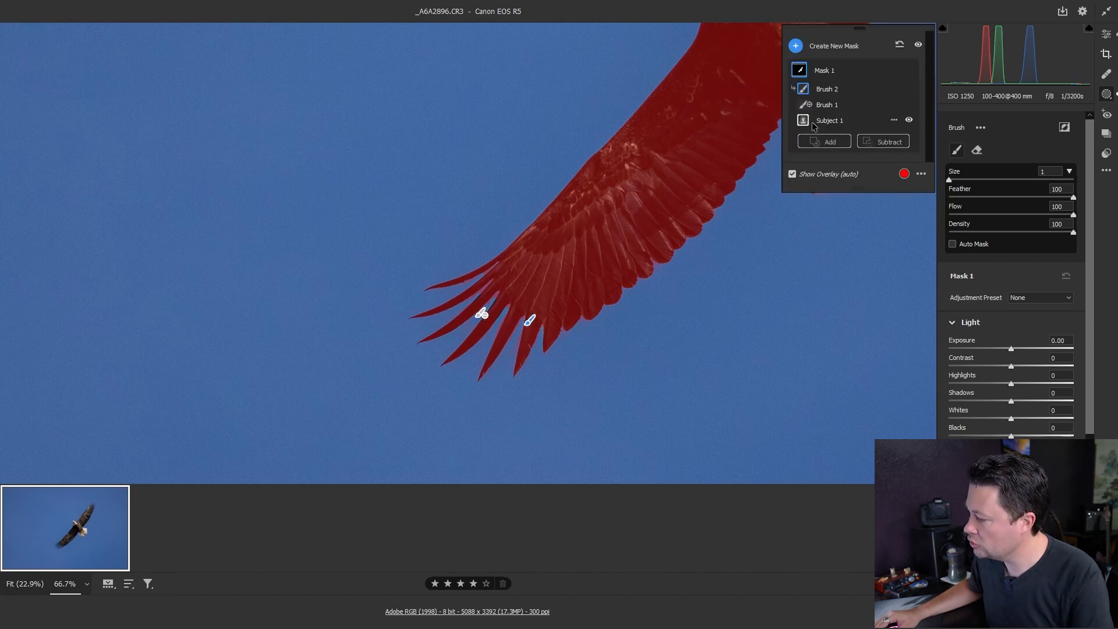
{"action": "key", "text": "ctrl+0"}
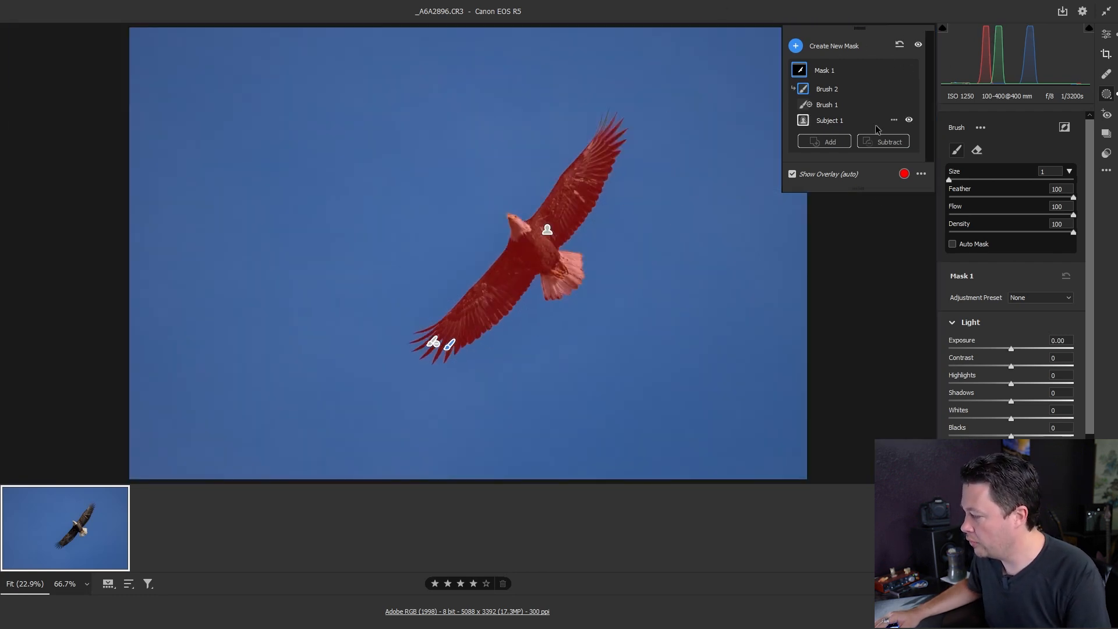
Slightly raise the Texture and Clarity of the masked eagle
{"action": "scroll", "coordinate": [984, 390], "scroll_direction": "down", "scroll_amount": 5}
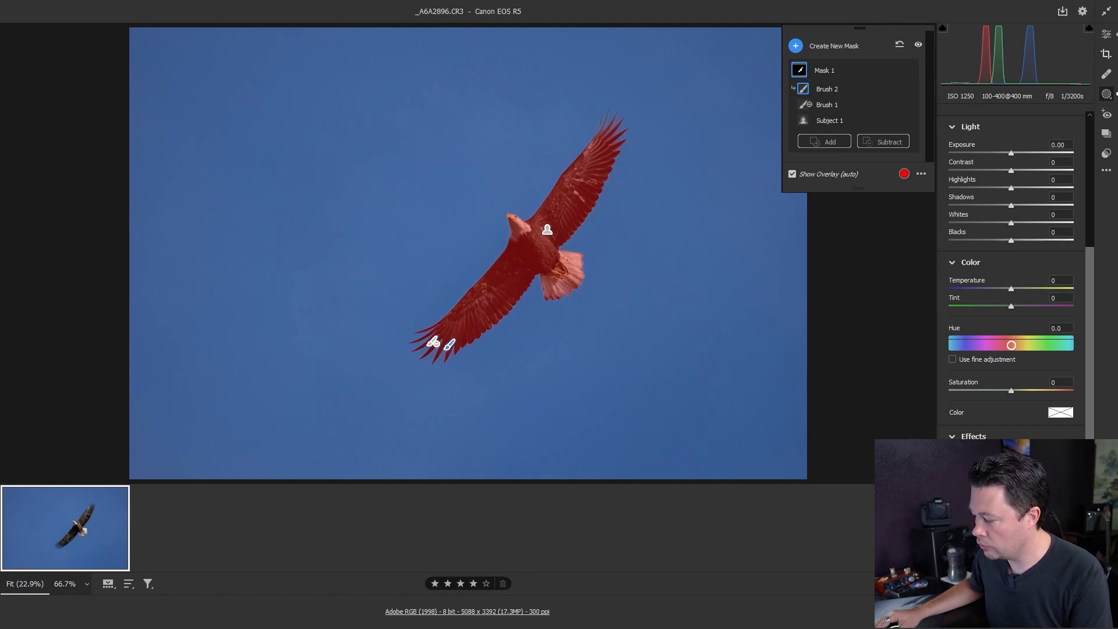
{"action": "left_click_drag", "start_coordinate": [1011, 464], "coordinate": [1015, 463]}
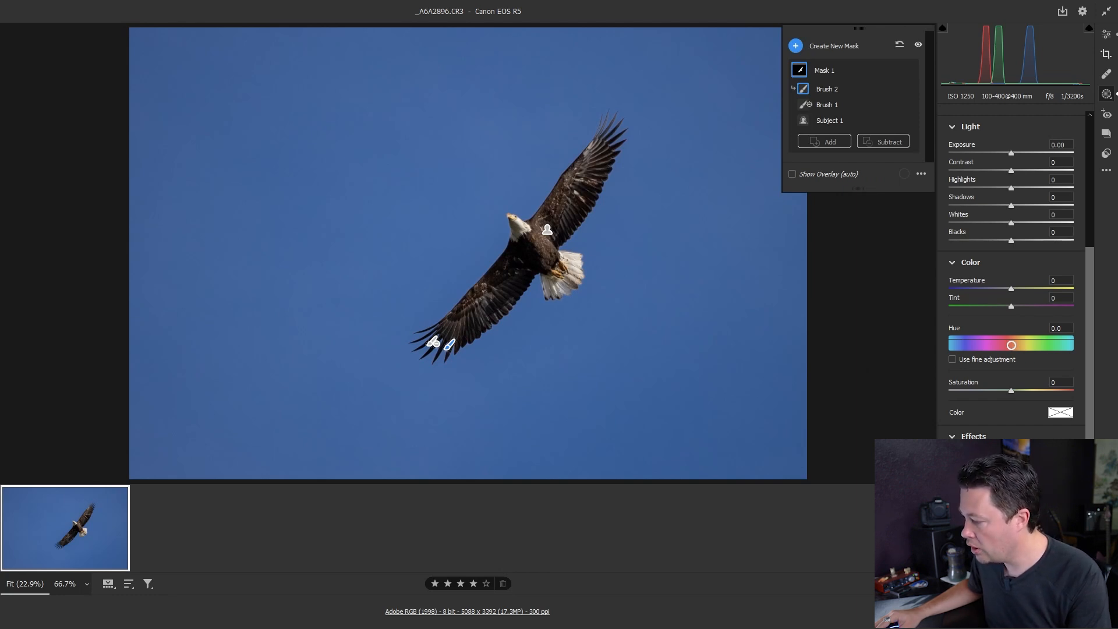
{"action": "left_click_drag", "start_coordinate": [1012, 481], "coordinate": [1021, 482]}
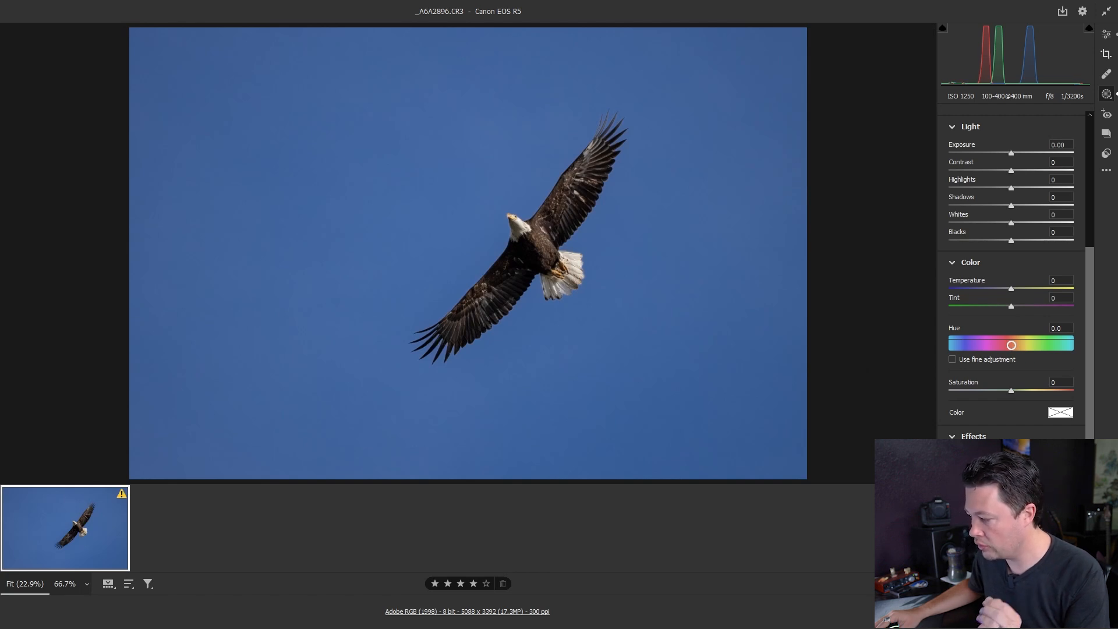
Compare the eagle's feather detail up close and the whole photo with and without the edits
{"action": "key", "text": "ctrl+plus"}
{"action": "key", "text": "ctrl+plus"}
{"action": "key", "text": "ctrl+plus"}
{"action": "key", "text": "ctrl+plus"}
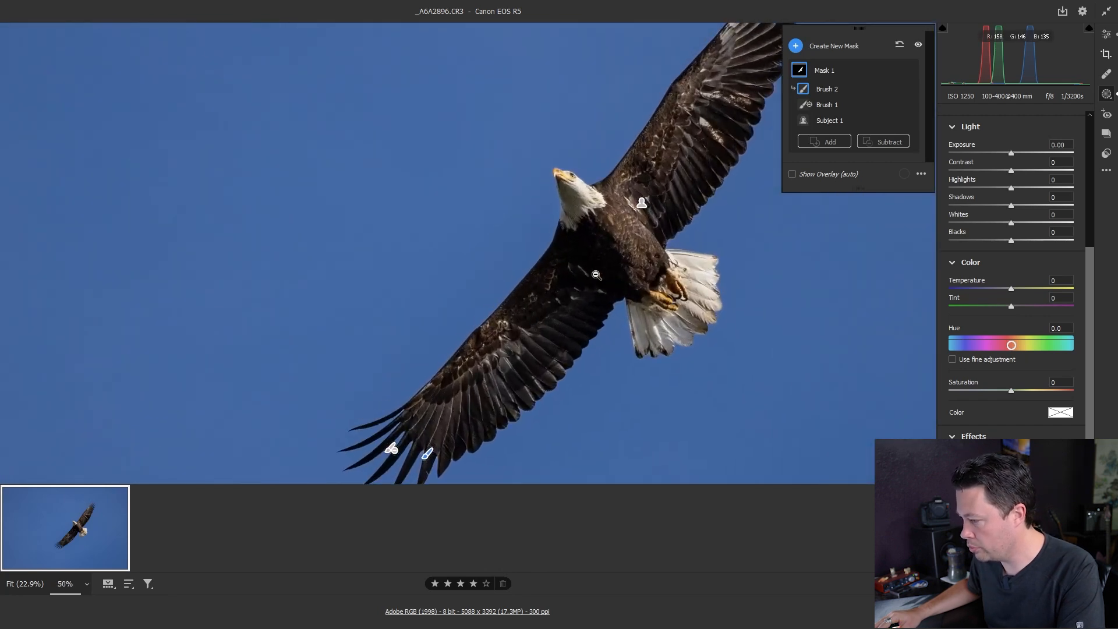
{"action": "left_click_drag", "start_coordinate": [591, 313], "coordinate": [439, 347]}
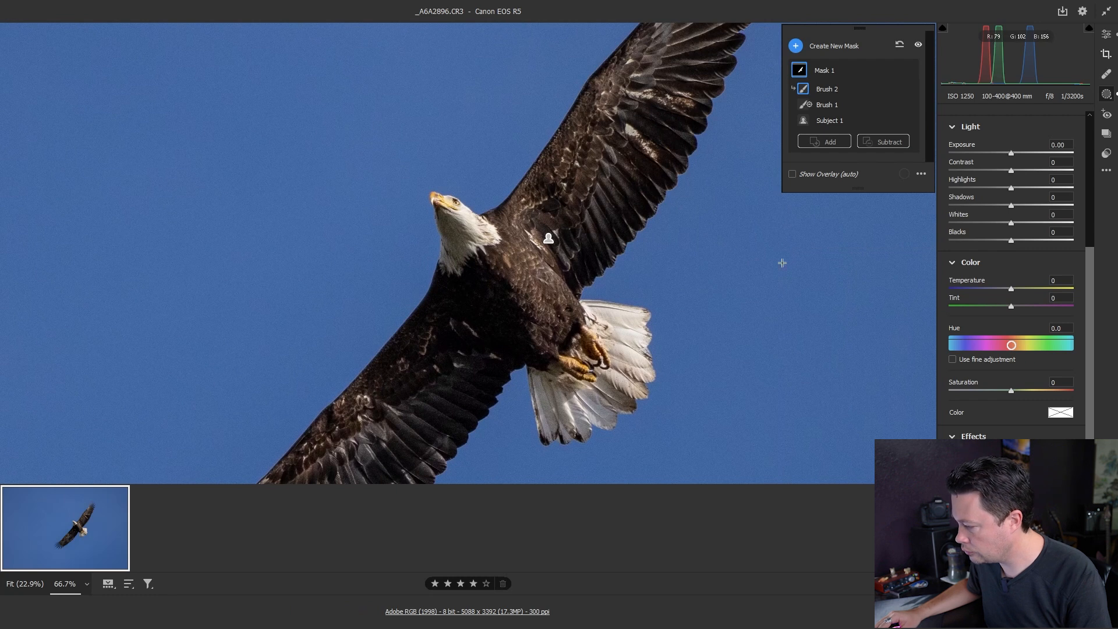
{"action": "key", "text": "ctrl+alt+p"}
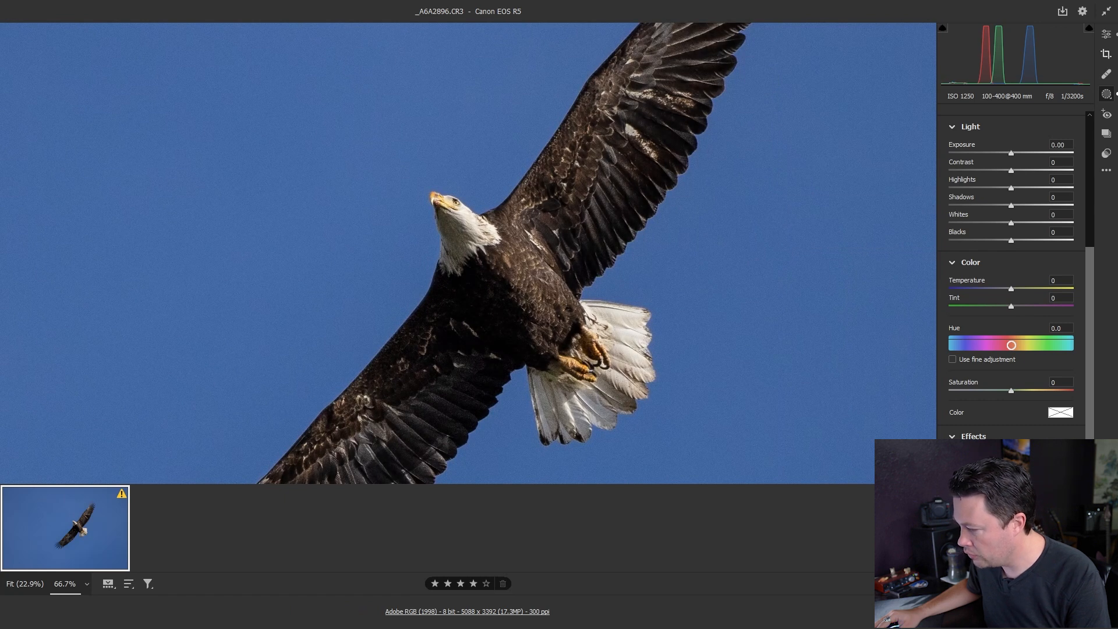
{"action": "key", "text": "ctrl+alt+p"}
{"action": "key", "text": "ctrl+alt+p"}
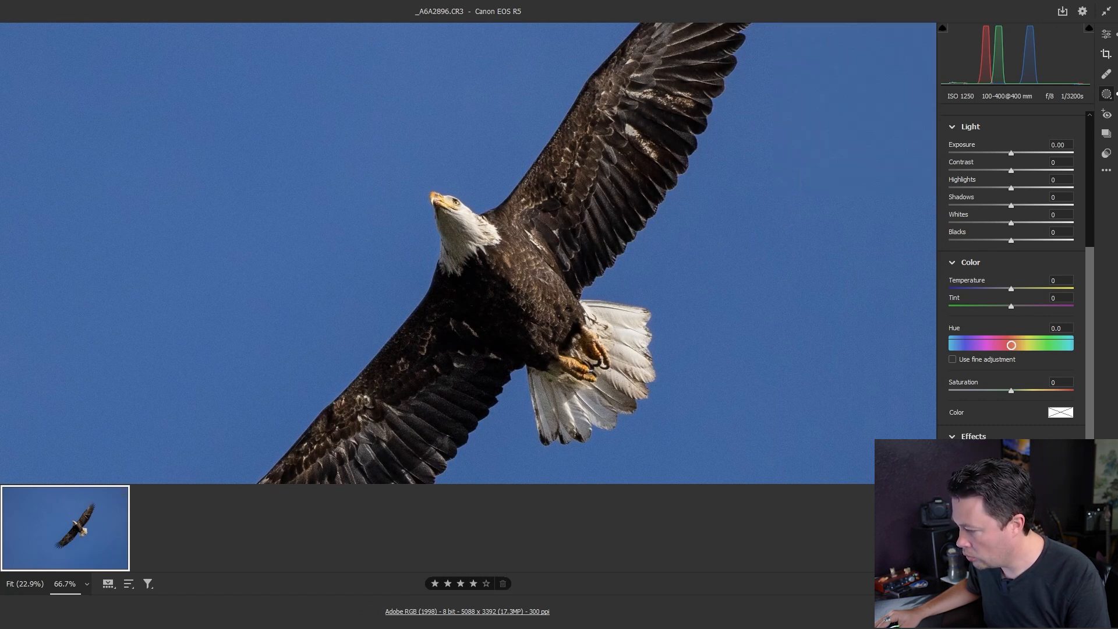
{"action": "key", "text": "ctrl+alt+p"}
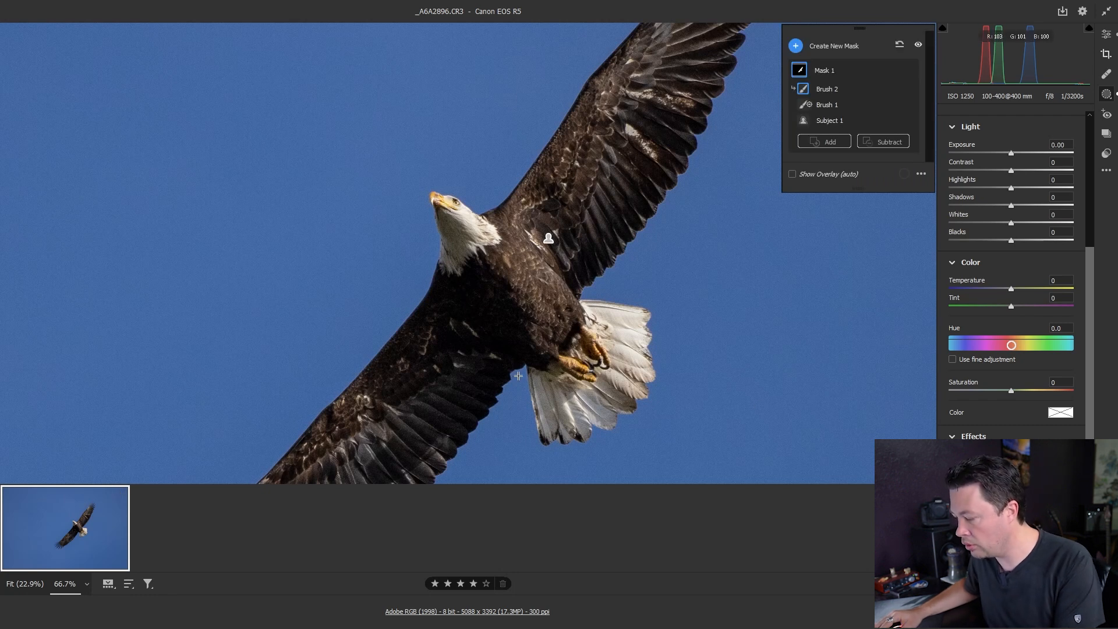
{"action": "key", "text": "ctrl+0"}
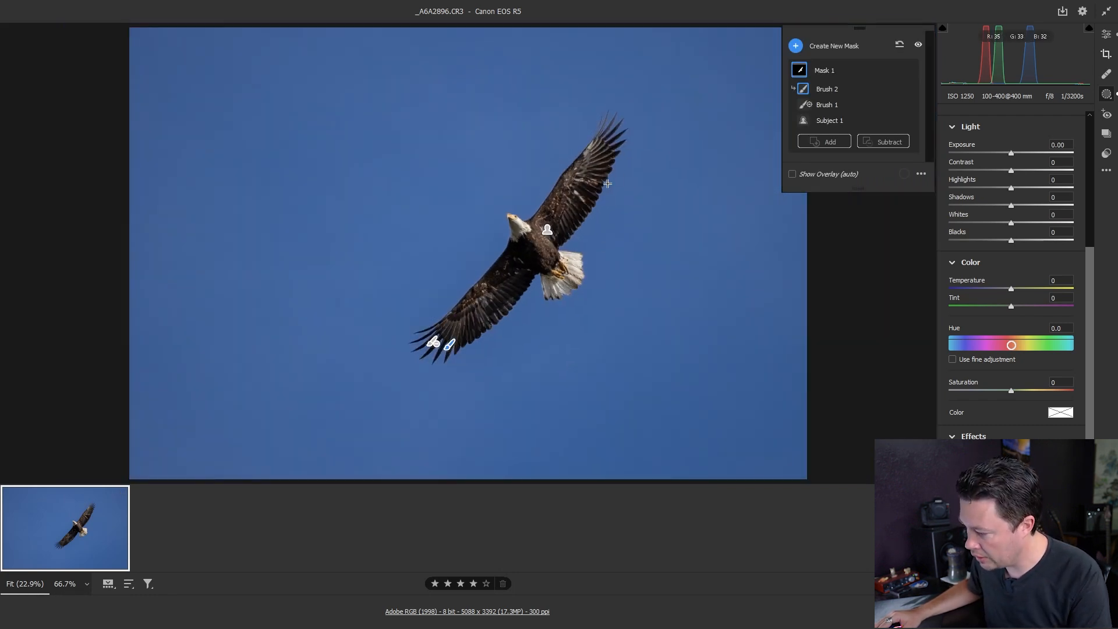
{"action": "key", "text": "backslash"}
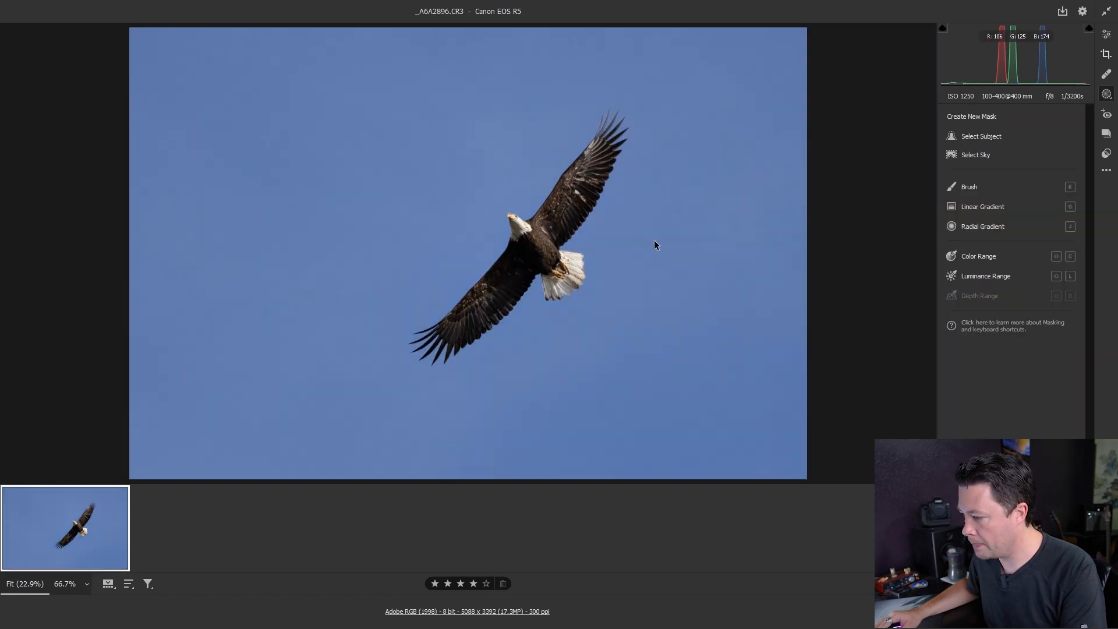
{"action": "key", "text": "backslash"}
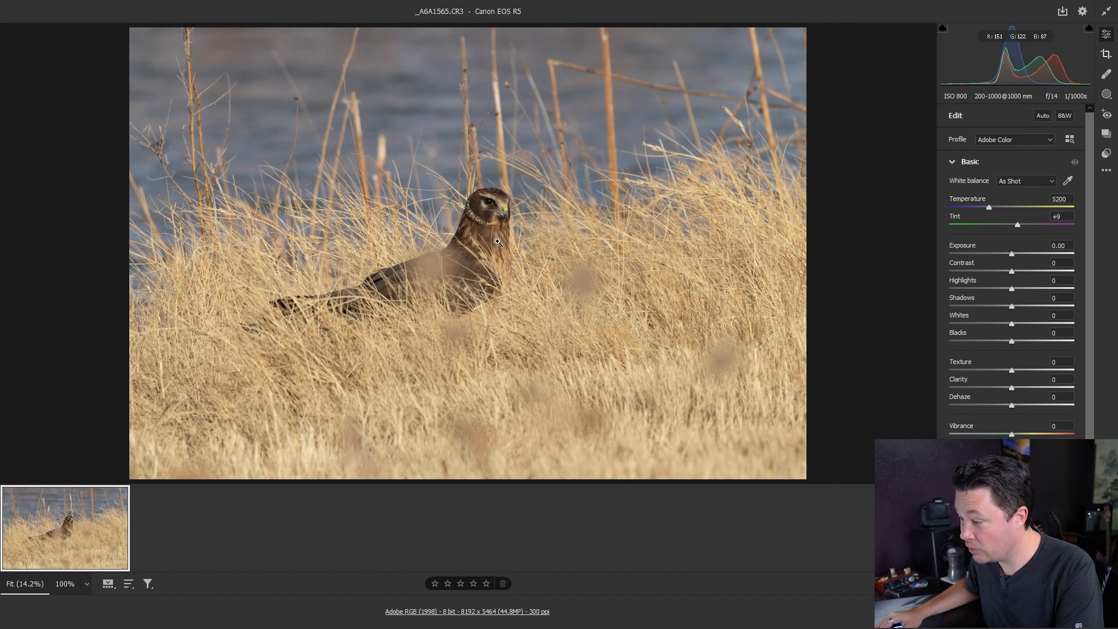
Apply a preset to the hawk photo that sets Contrast +30, Shadows +10, Whites +15, Dehaze +10 and Vibrance +10, comparing it with the original
{"action": "key", "text": "ctrl+plus"}
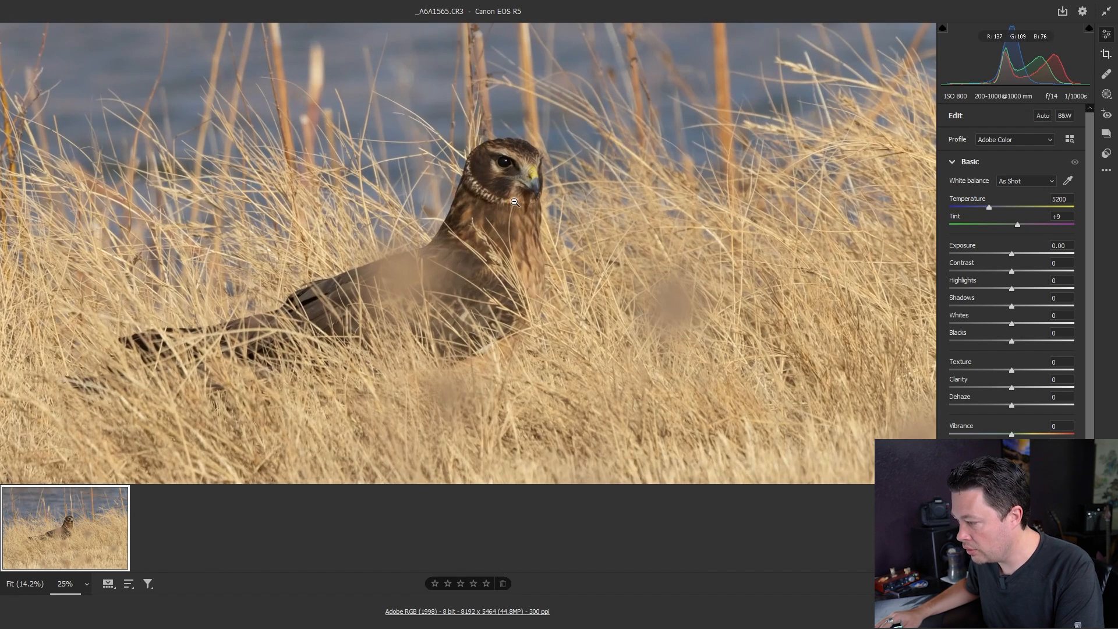
{"action": "key", "text": "ctrl+plus"}
{"action": "key", "text": "ctrl+plus"}
{"action": "left_click_drag", "start_coordinate": [547, 141], "coordinate": [536, 206]}
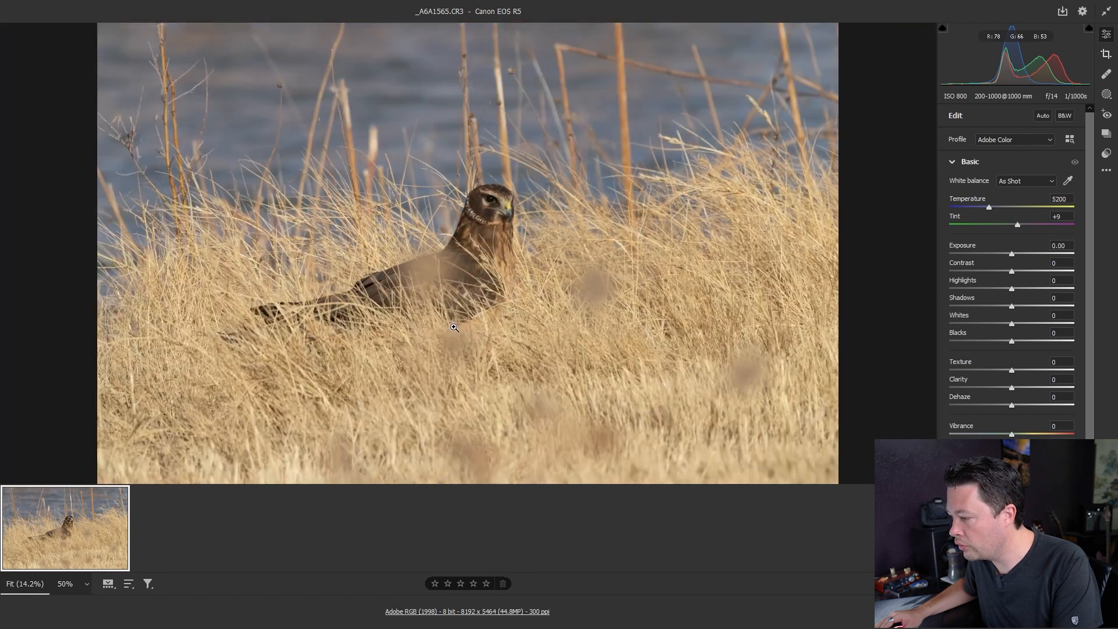
{"action": "left_click", "coordinate": [455, 325]}
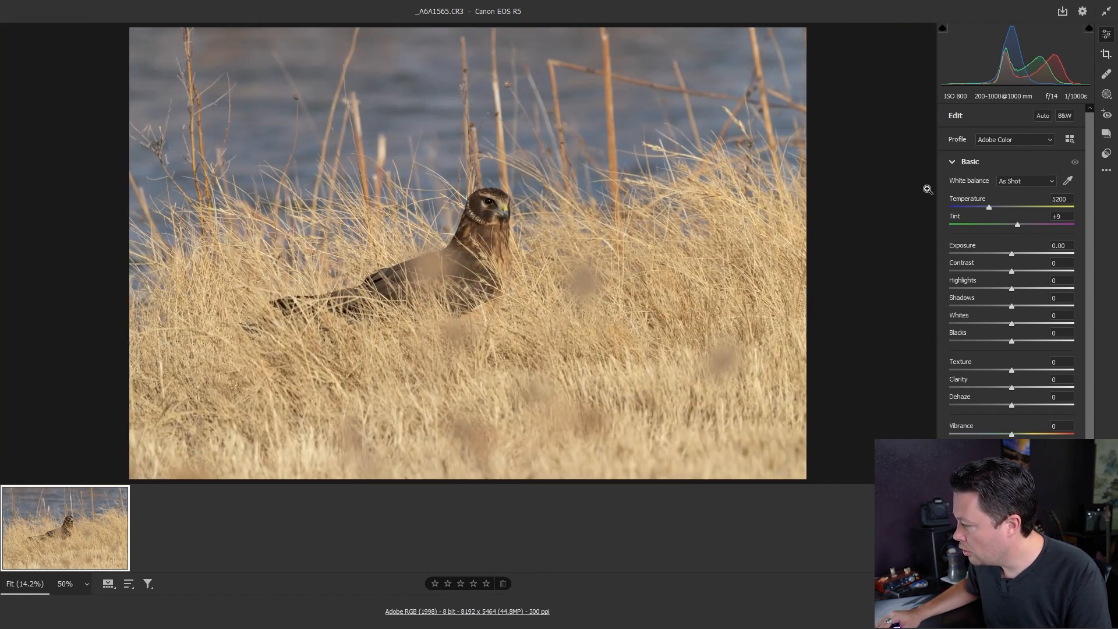
{"action": "left_click", "coordinate": [1107, 153]}
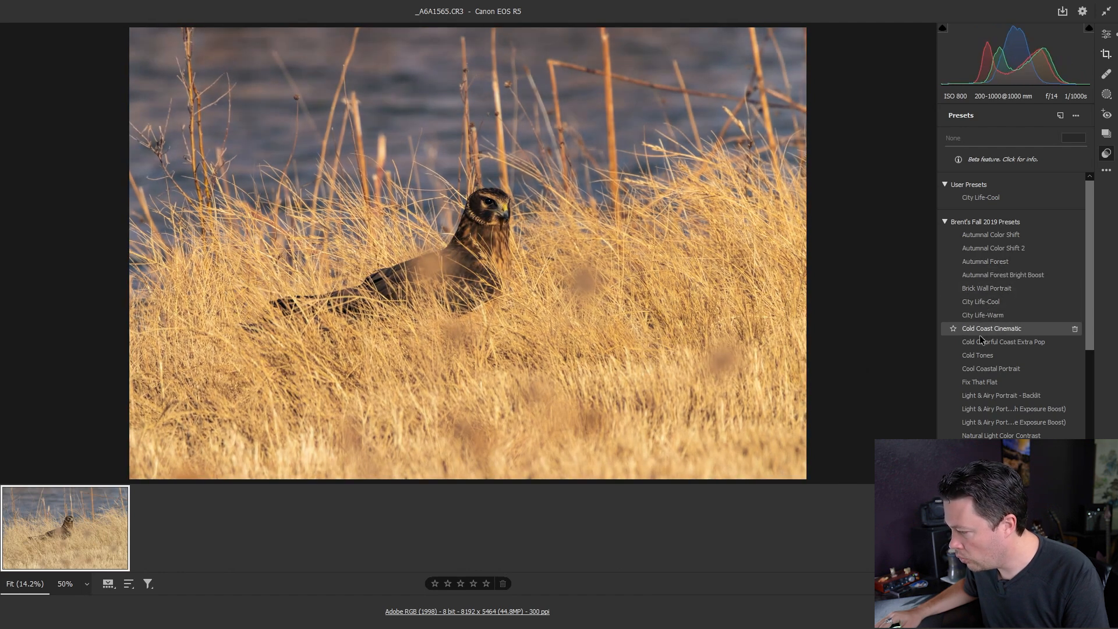
{"action": "key", "text": "e"}
{"action": "key", "text": "ctrl+z"}
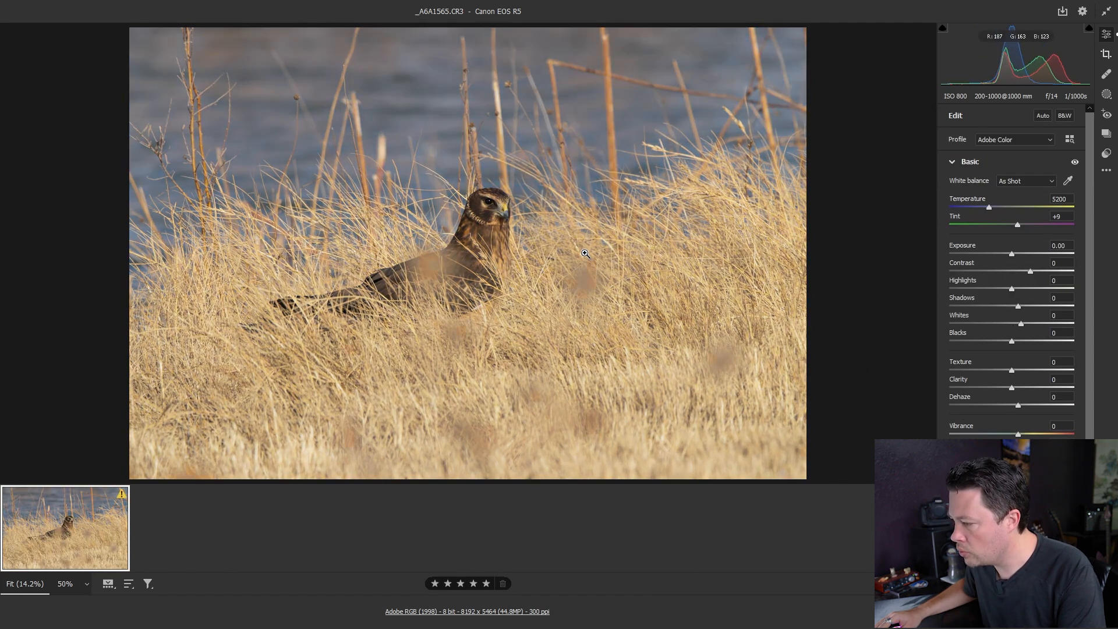
{"action": "key", "text": "ctrl+shift+z"}
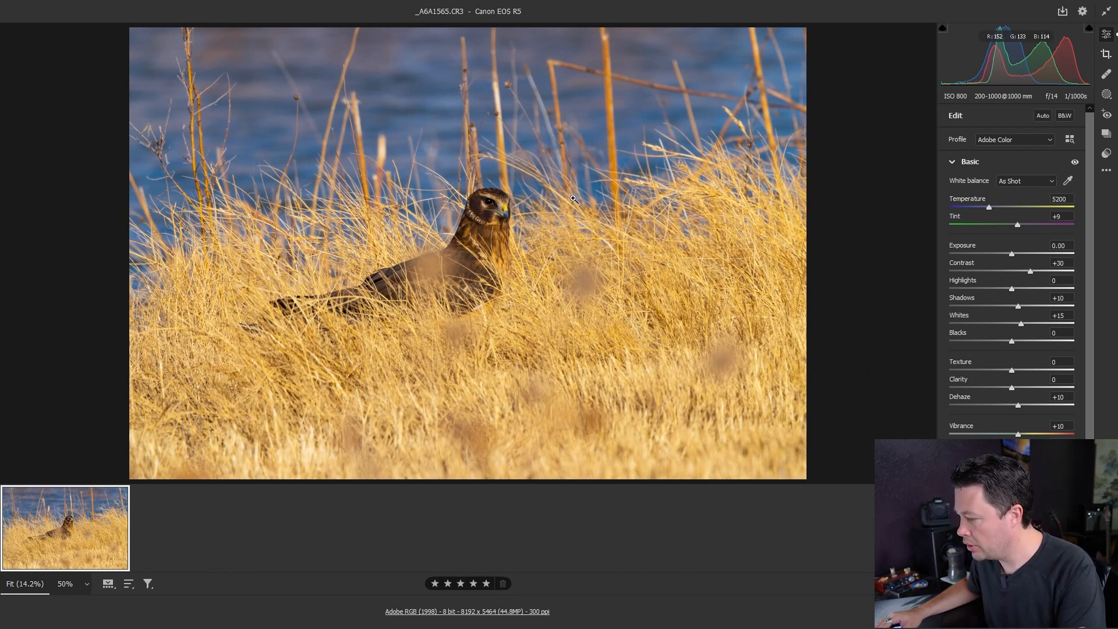
Mask the hawk as the subject and subtract the wrongly selected reeds from the mask with a size 10 brush
{"action": "left_click", "coordinate": [1108, 96]}
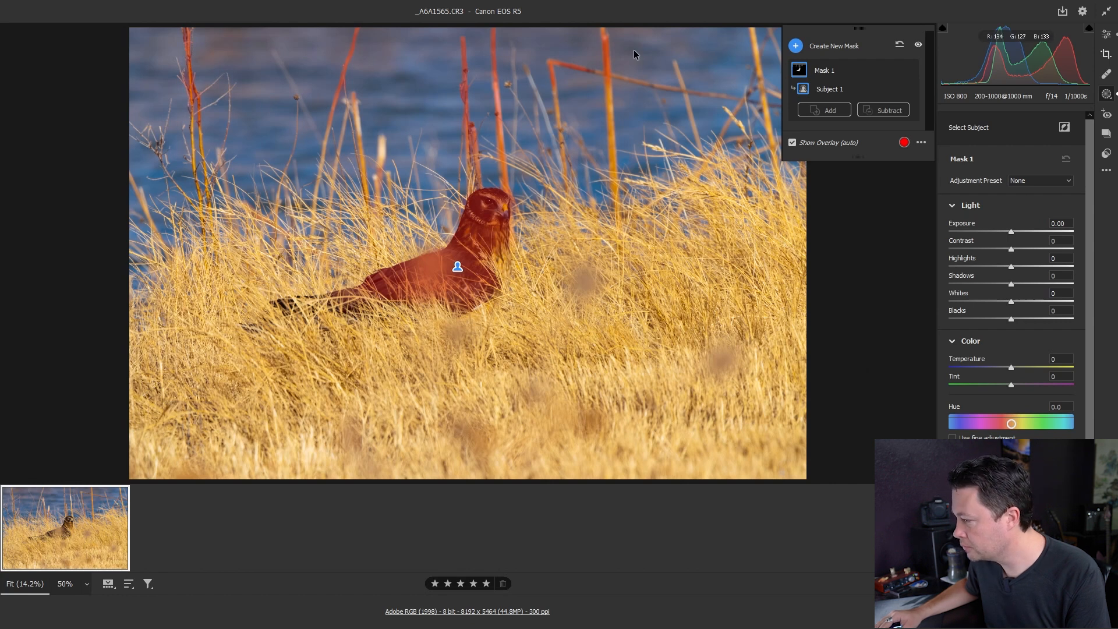
{"action": "left_click", "coordinate": [899, 112]}
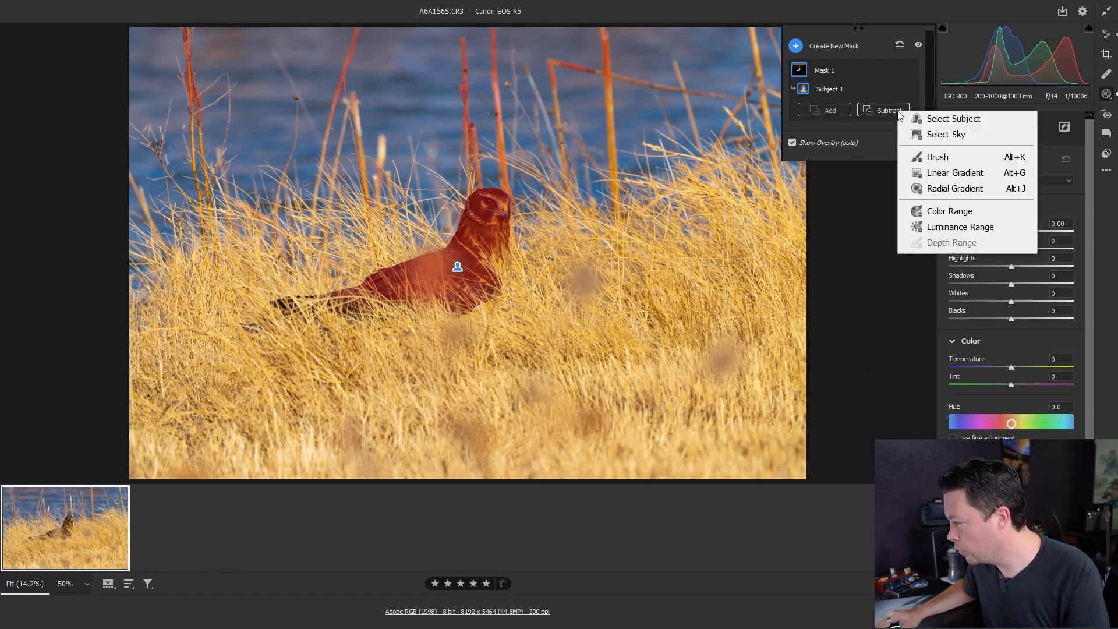
{"action": "left_click", "coordinate": [940, 160]}
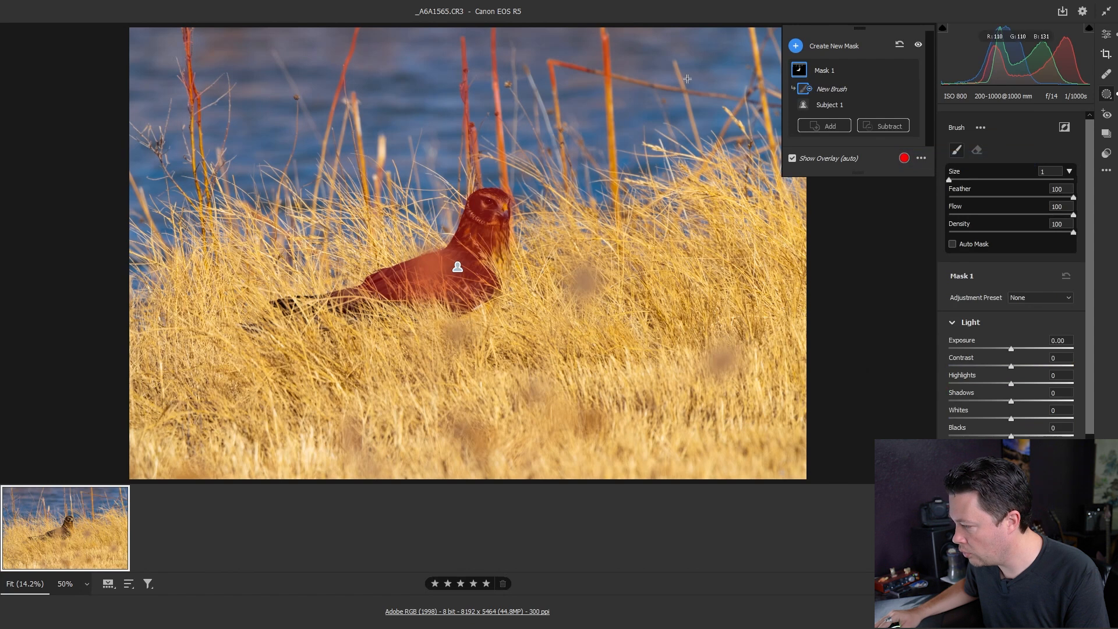
{"action": "key", "text": "bracketright"}
{"action": "key", "text": "bracketright"}
{"action": "key", "text": "bracketright"}
{"action": "key", "text": "bracketright"}
{"action": "key", "text": "bracketright"}
{"action": "key", "text": "bracketright"}
{"action": "key", "text": "bracketright"}
{"action": "key", "text": "bracketright"}
{"action": "key", "text": "bracketright"}
{"action": "mouse_move", "coordinate": [622, 93]}
{"action": "left_mouse_down"}
{"action": "mouse_move", "coordinate": [613, 137]}
{"action": "mouse_move", "coordinate": [599, 40]}
{"action": "mouse_move", "coordinate": [601, 70]}
{"action": "mouse_move", "coordinate": [497, 45]}
{"action": "mouse_move", "coordinate": [526, 52]}
{"action": "mouse_move", "coordinate": [482, 84]}
{"action": "mouse_move", "coordinate": [463, 124]}
{"action": "mouse_move", "coordinate": [511, 149]}
{"action": "left_mouse_up"}
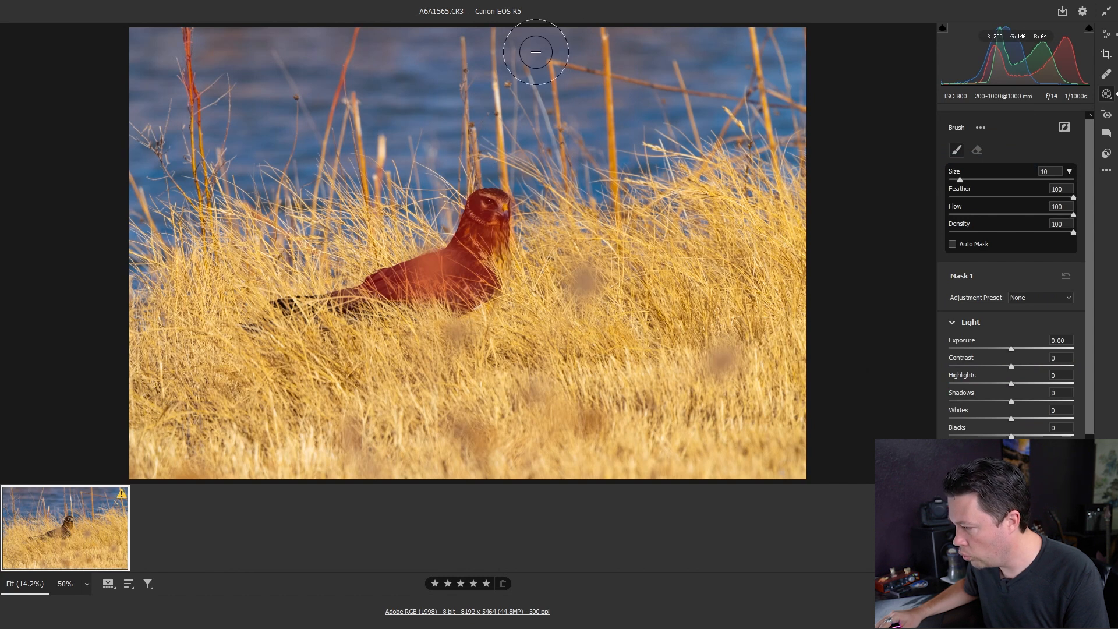
{"action": "mouse_move", "coordinate": [187, 102]}
{"action": "left_mouse_down"}
{"action": "mouse_move", "coordinate": [238, 93]}
{"action": "mouse_move", "coordinate": [224, 119]}
{"action": "left_mouse_up"}
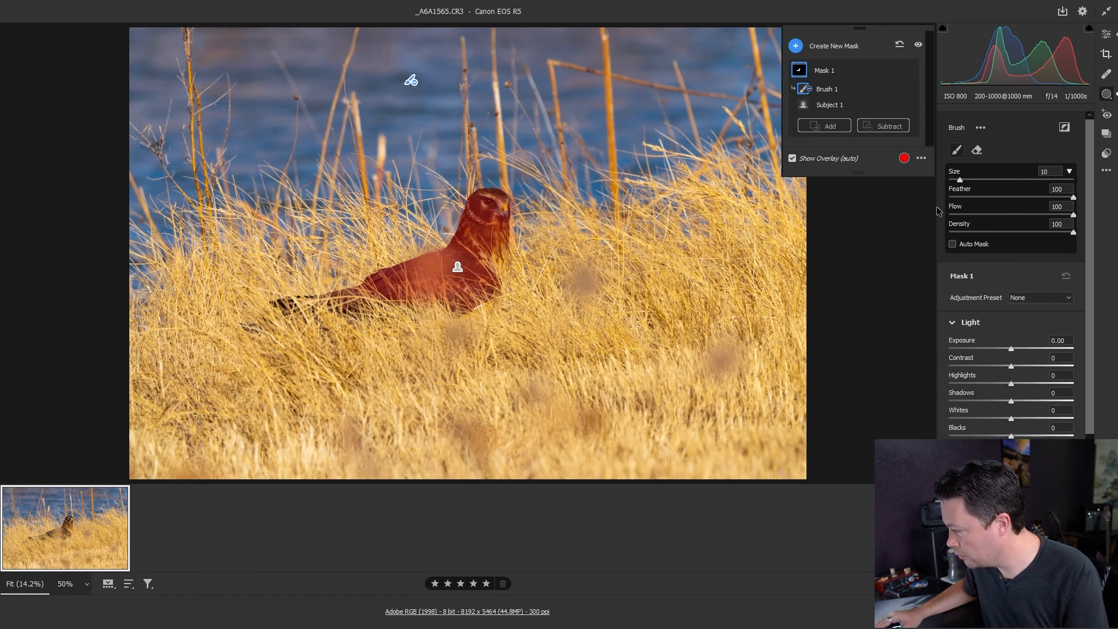
Select the subject component of the hawk's mask and compare the hawk up close with and without the edits
{"action": "left_click", "coordinate": [833, 106]}
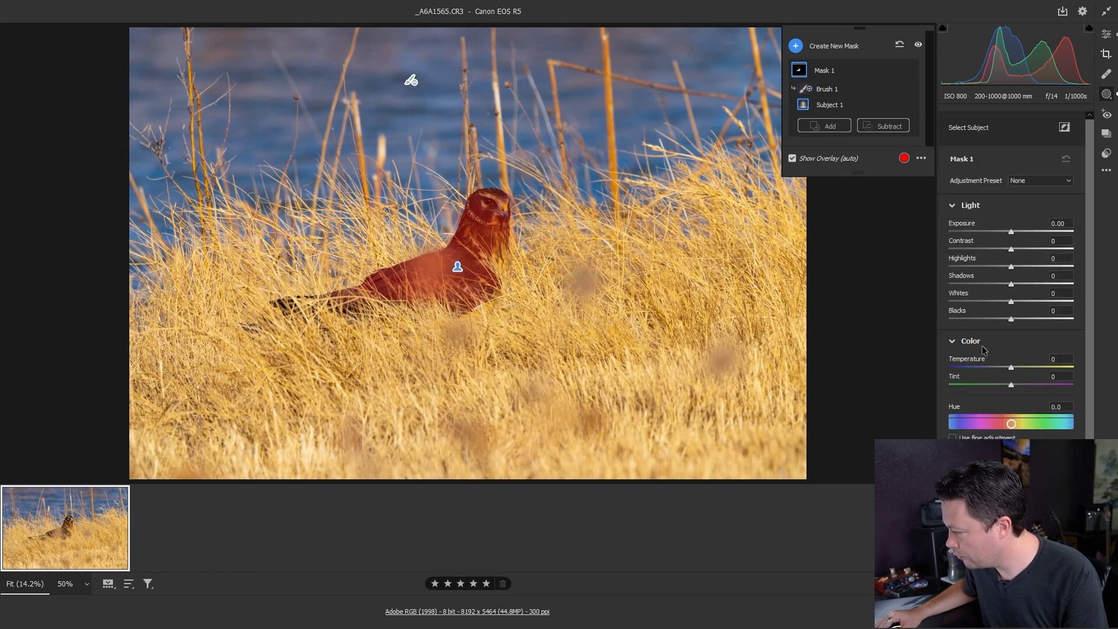
{"action": "scroll", "coordinate": [978, 284], "scroll_direction": "down", "scroll_amount": 1}
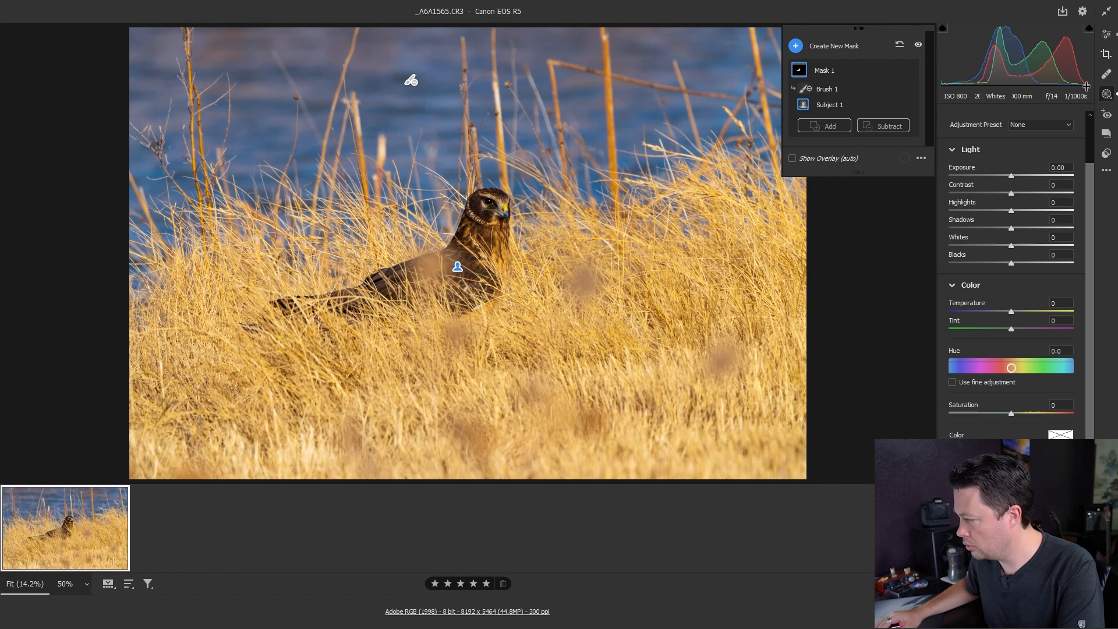
{"action": "left_click", "coordinate": [1107, 35]}
{"action": "key", "text": "ctrl+plus"}
{"action": "key", "text": "ctrl+plus"}
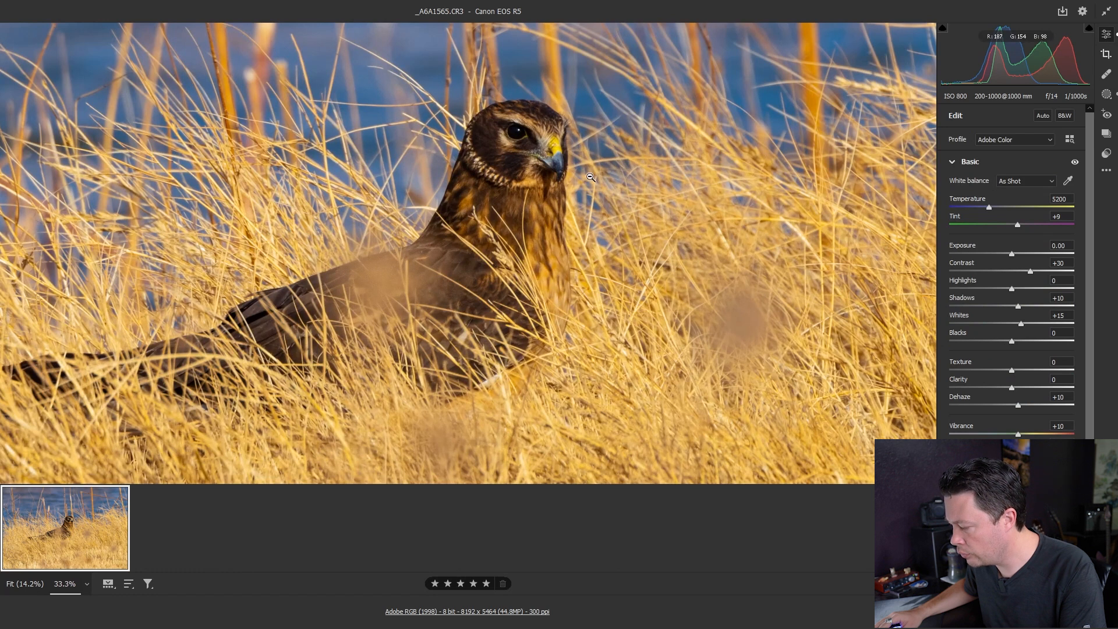
{"action": "key", "text": "backslash"}
{"action": "key", "text": "backslash"}
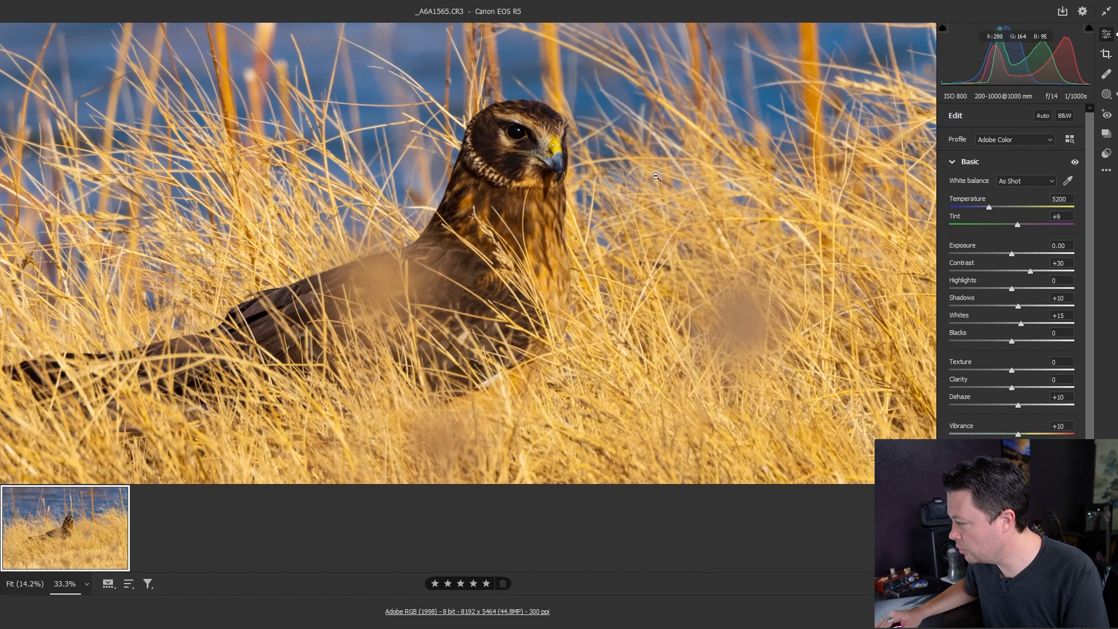
Set the hawk mask's Shadows to +34, Whites to +8 and Contrast to +21
{"action": "left_click", "coordinate": [1109, 98]}
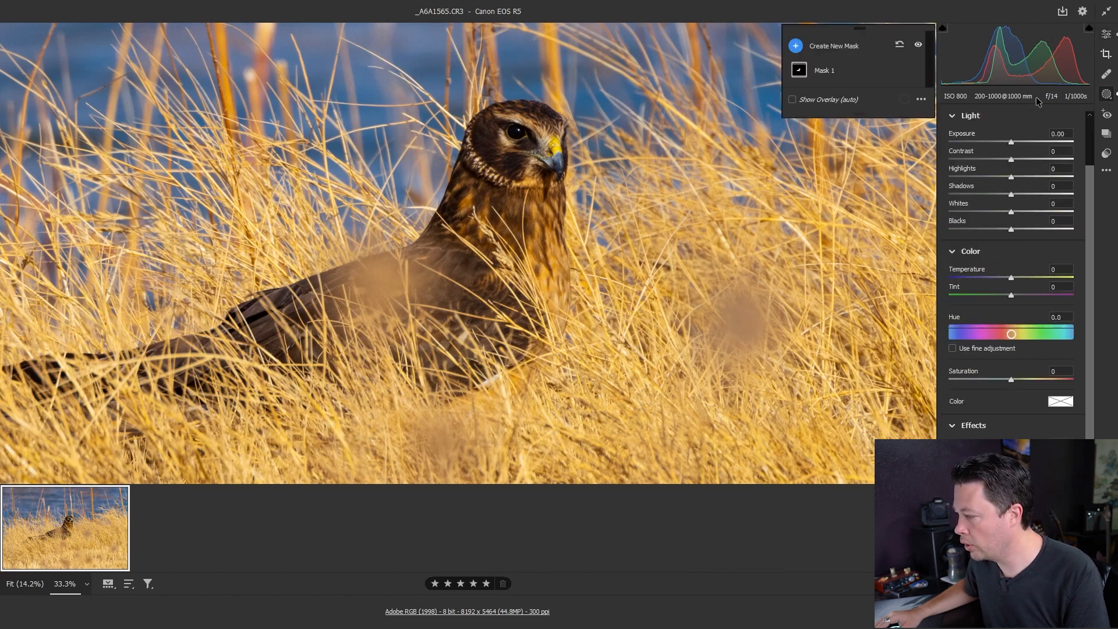
{"action": "left_click", "coordinate": [826, 73]}
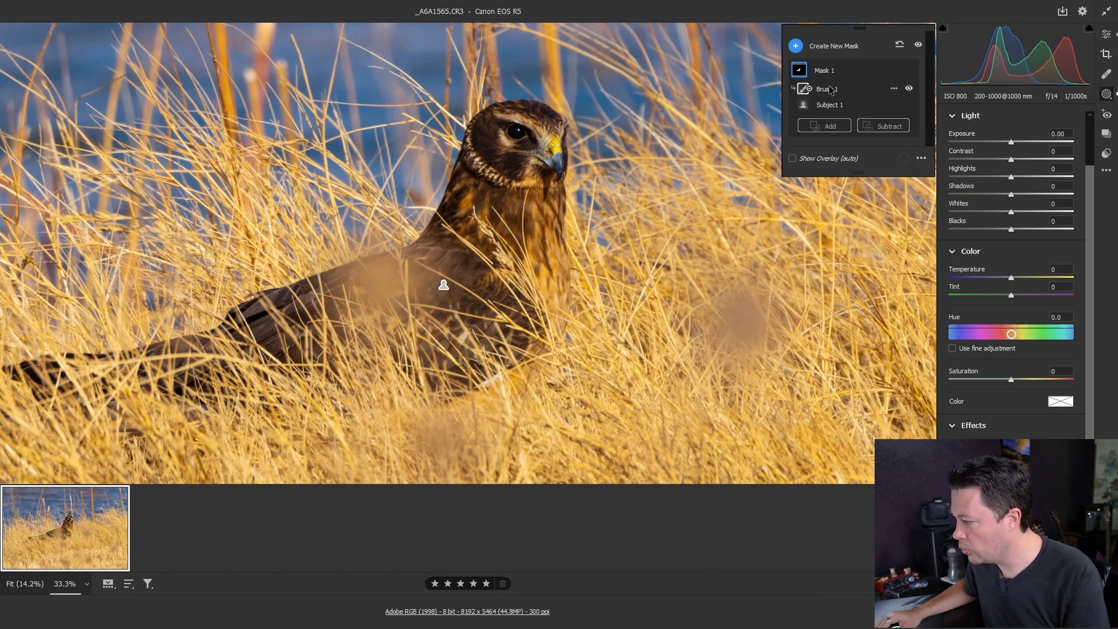
{"action": "left_click", "coordinate": [832, 93]}
{"action": "left_click", "coordinate": [830, 109]}
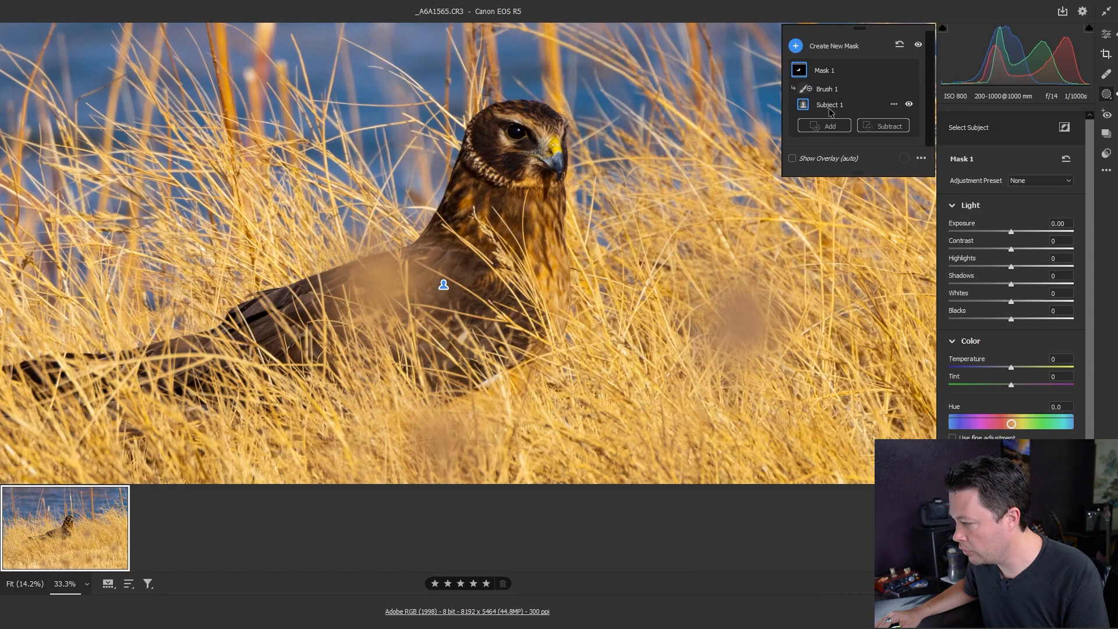
{"action": "left_click_drag", "start_coordinate": [1012, 284], "coordinate": [1033, 284]}
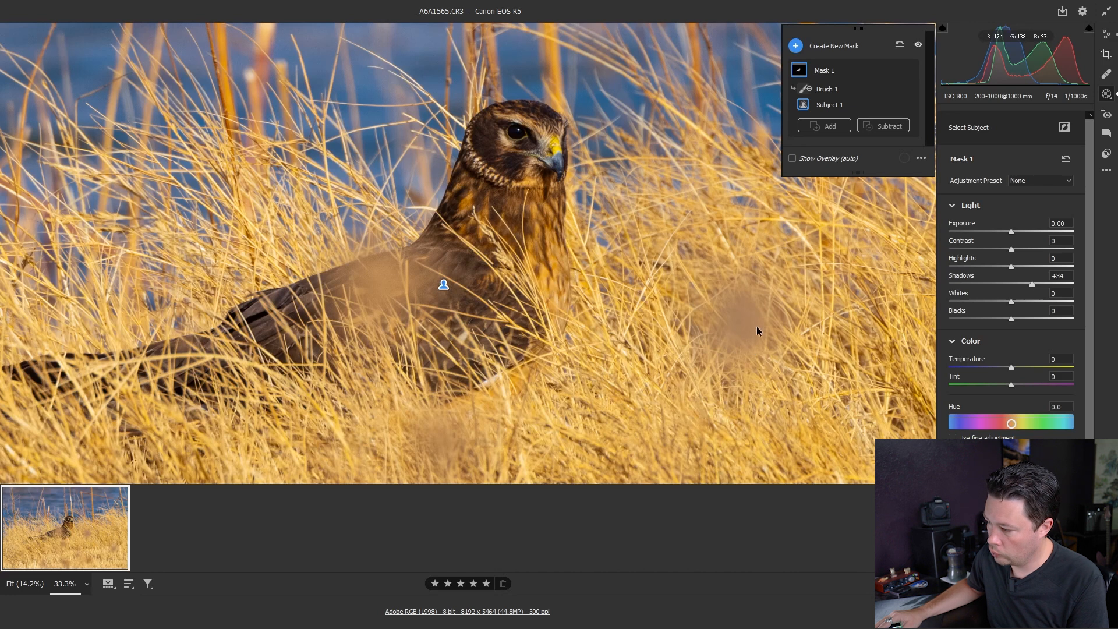
{"action": "left_click_drag", "start_coordinate": [1012, 302], "coordinate": [1017, 303]}
{"action": "left_click_drag", "start_coordinate": [1012, 249], "coordinate": [1024, 250]}
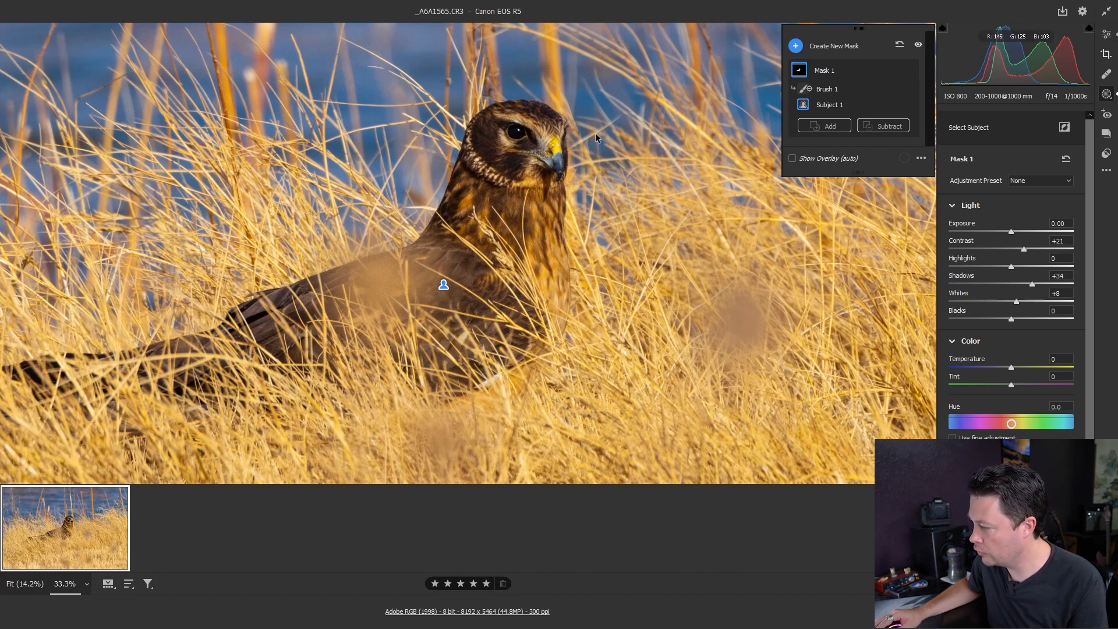
{"action": "key", "text": "ctrl+0"}
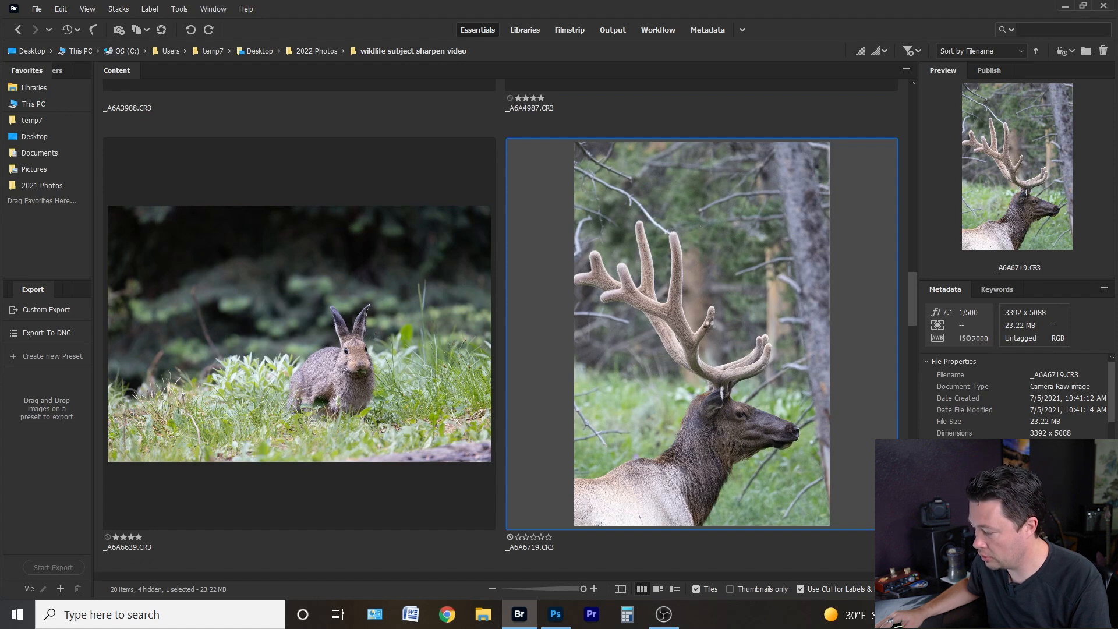
Open the elk photo _A6A6719.CR3 and apply the Autumnal Color Shift preset at 100
{"action": "double_click", "coordinate": [707, 326]}
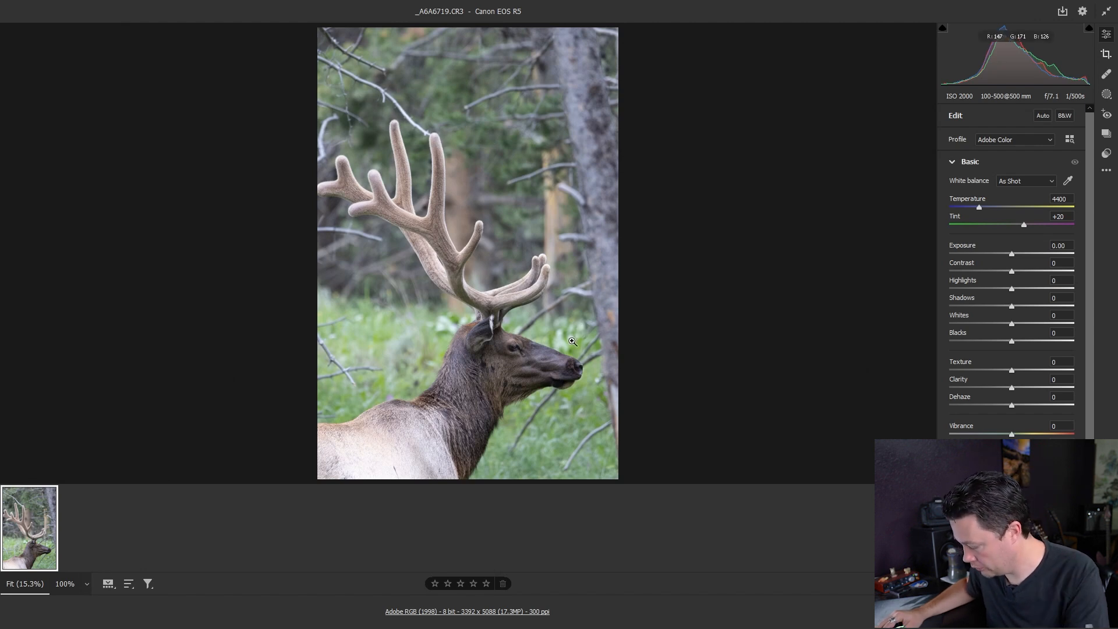
{"action": "left_click", "coordinate": [1106, 154]}
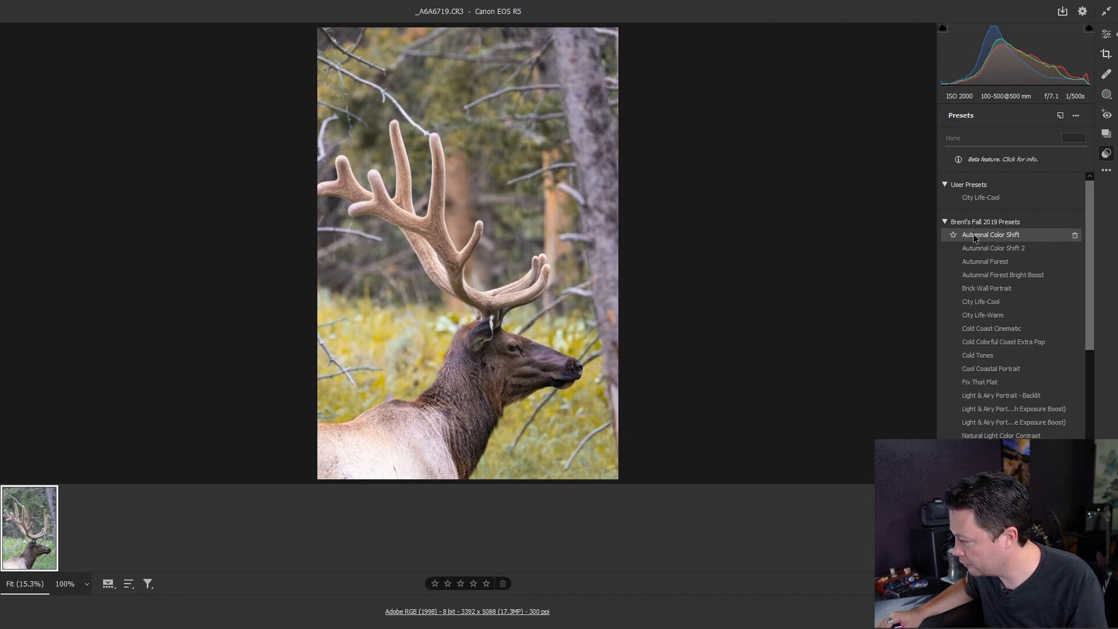
{"action": "left_click", "coordinate": [982, 234]}
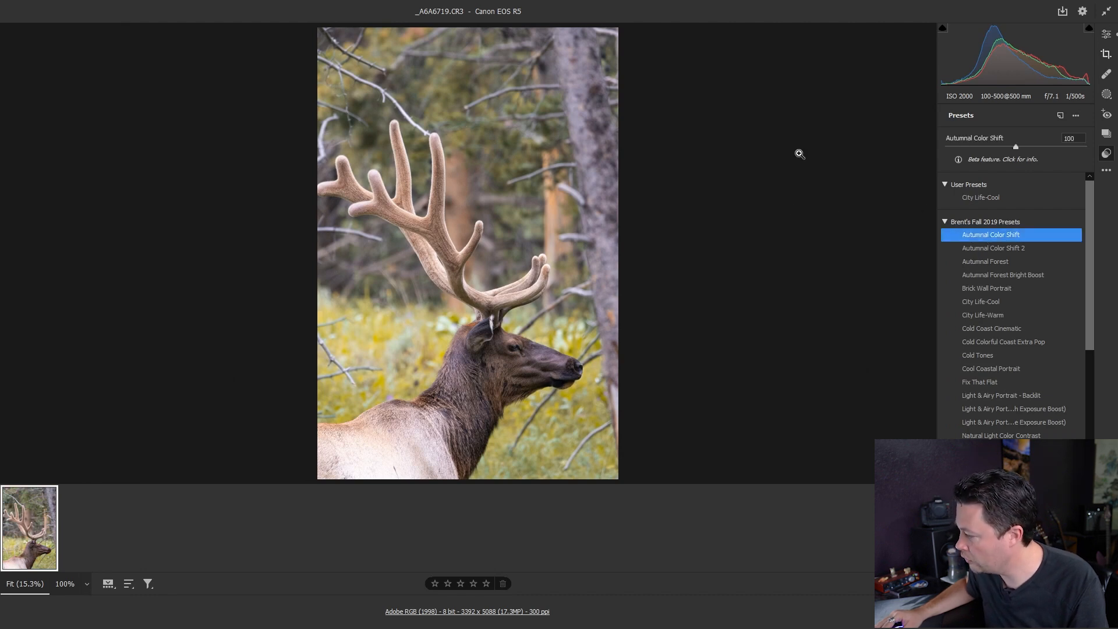
{"action": "left_click", "coordinate": [1107, 34]}
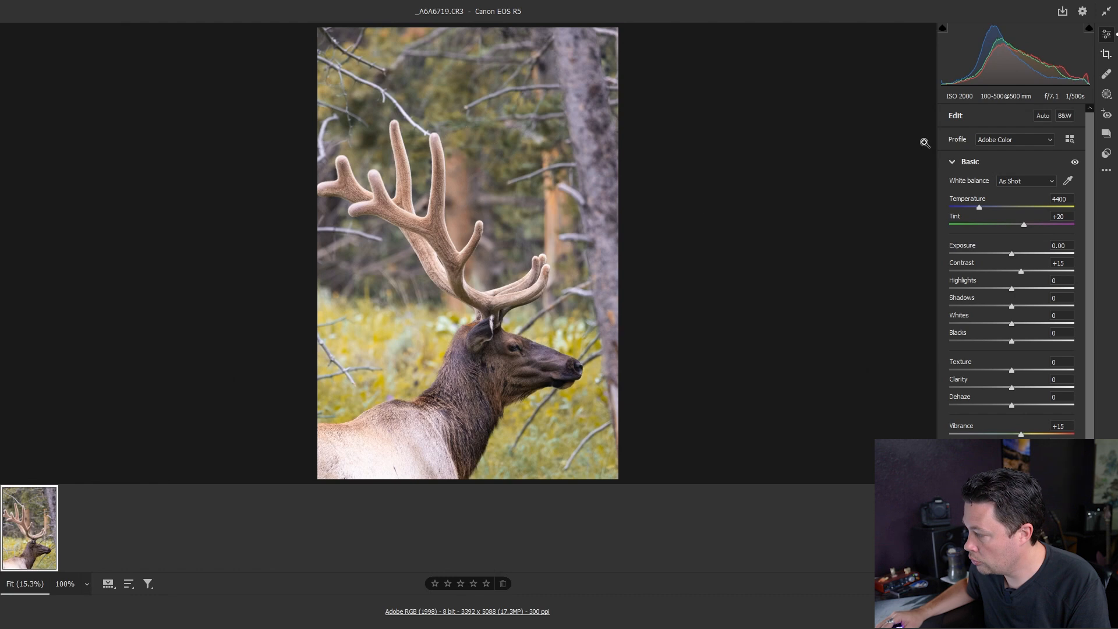
Mask the elk as the subject and subtract the branches at its antler tip and nose with a size 4 brush
{"action": "left_click", "coordinate": [1108, 96]}
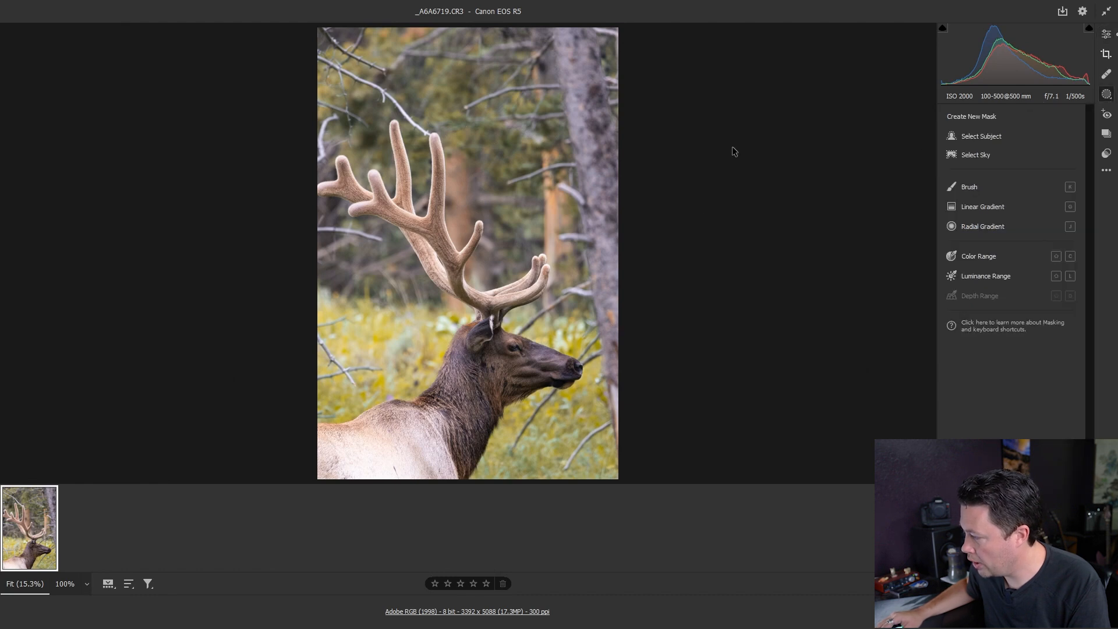
{"action": "left_click", "coordinate": [976, 138]}
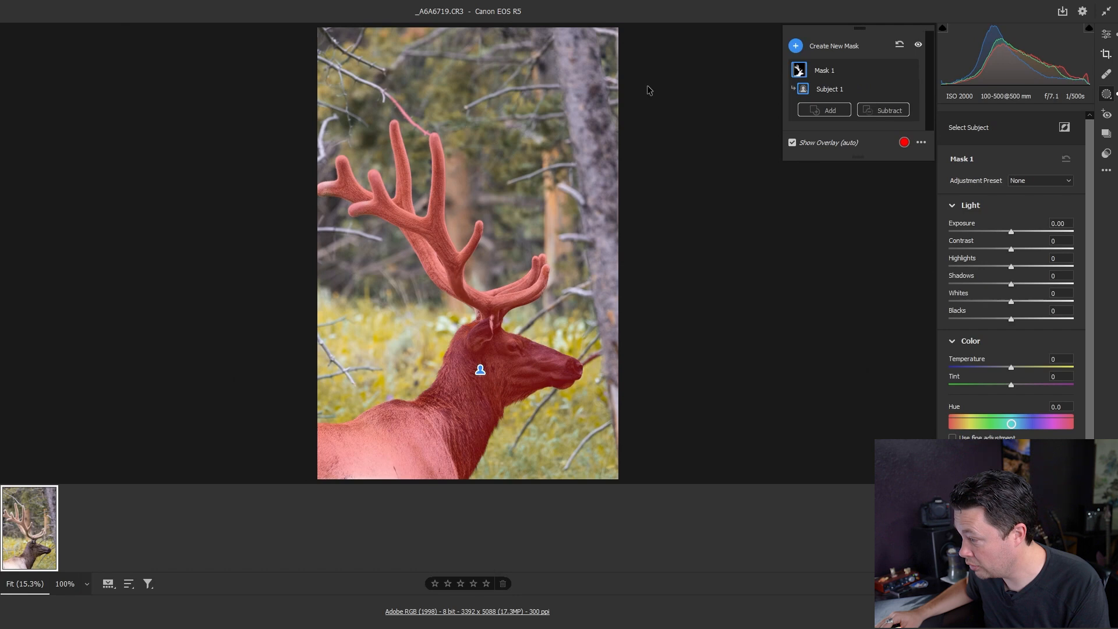
{"action": "left_click", "coordinate": [829, 116]}
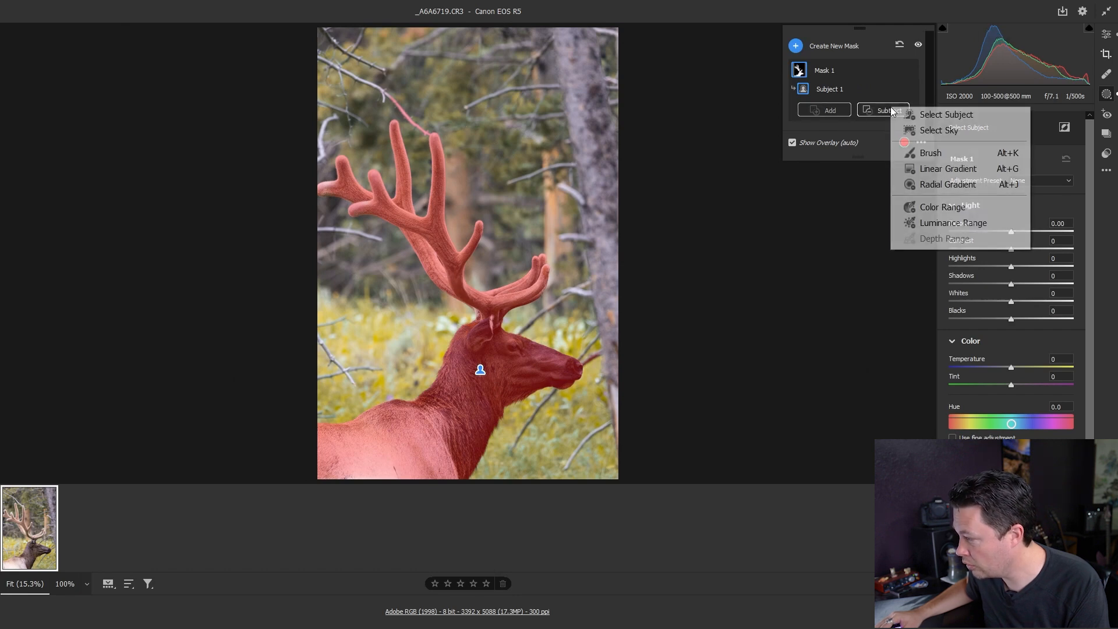
{"action": "left_click", "coordinate": [928, 153]}
{"action": "key", "text": "bracketleft"}
{"action": "key", "text": "bracketleft"}
{"action": "key", "text": "bracketleft"}
{"action": "key", "text": "bracketleft"}
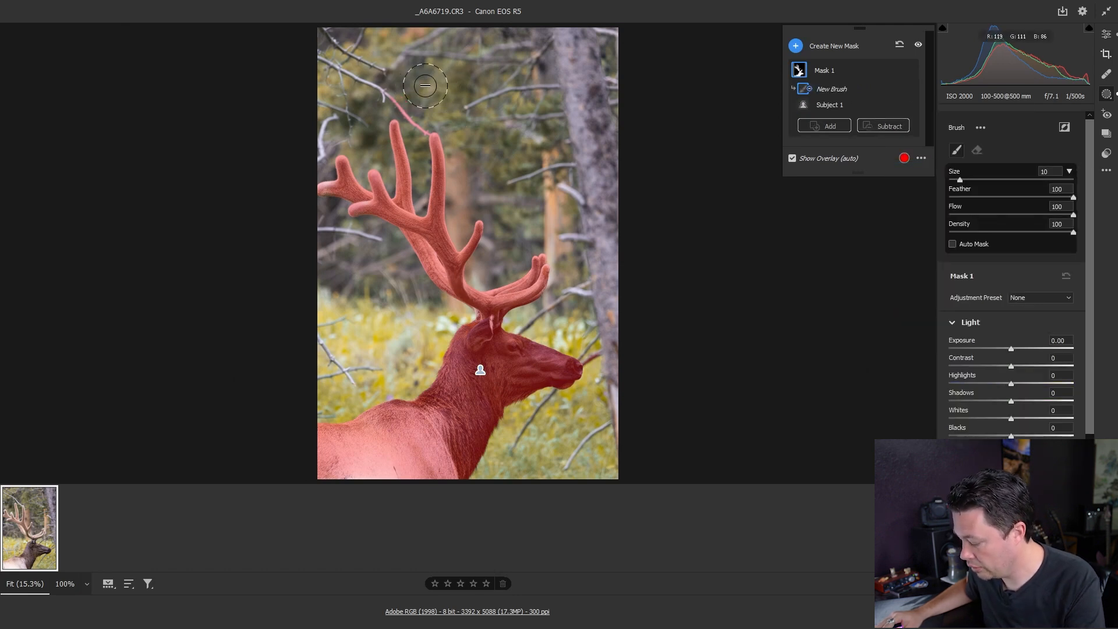
{"action": "key", "text": "bracketleft"}
{"action": "key", "text": "bracketleft"}
{"action": "mouse_move", "coordinate": [396, 93]}
{"action": "left_mouse_down"}
{"action": "mouse_move", "coordinate": [424, 128]}
{"action": "mouse_move", "coordinate": [428, 118]}
{"action": "left_mouse_up"}
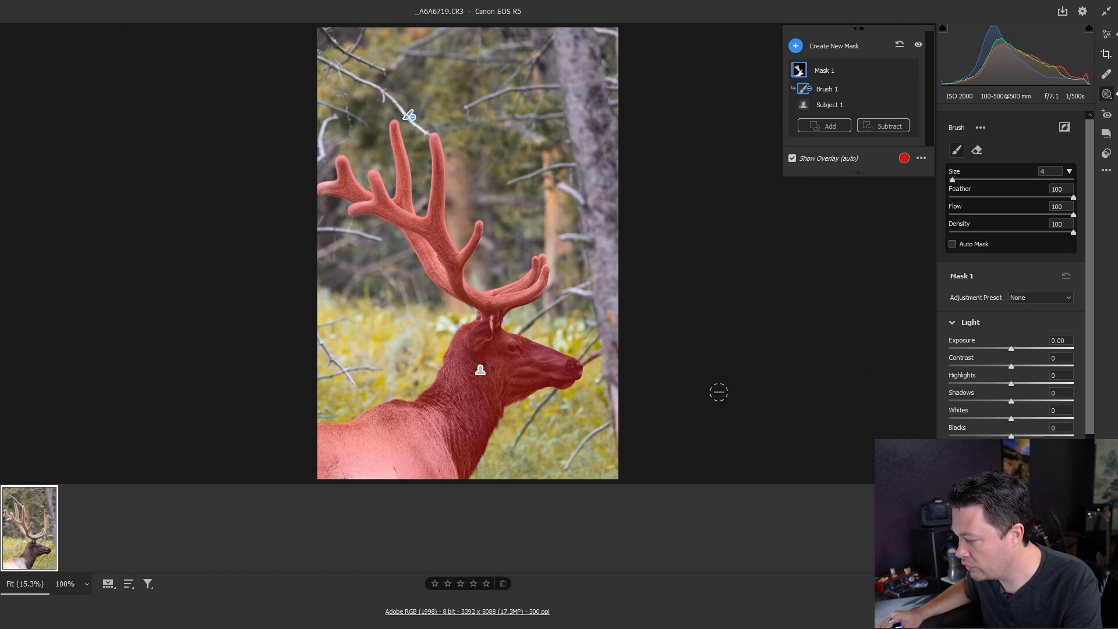
{"action": "mouse_move", "coordinate": [600, 355]}
{"action": "left_mouse_down"}
{"action": "mouse_move", "coordinate": [589, 357]}
{"action": "mouse_move", "coordinate": [595, 331]}
{"action": "mouse_move", "coordinate": [552, 308]}
{"action": "mouse_move", "coordinate": [543, 317]}
{"action": "left_mouse_up"}
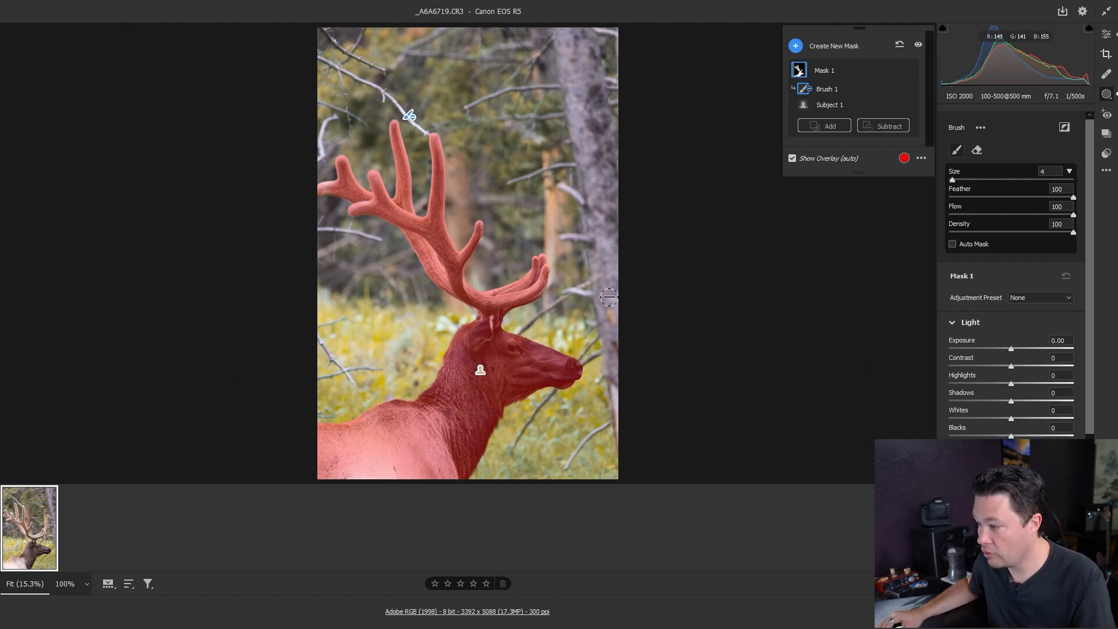
{"action": "scroll", "coordinate": [1011, 262], "scroll_direction": "down", "scroll_amount": 3}
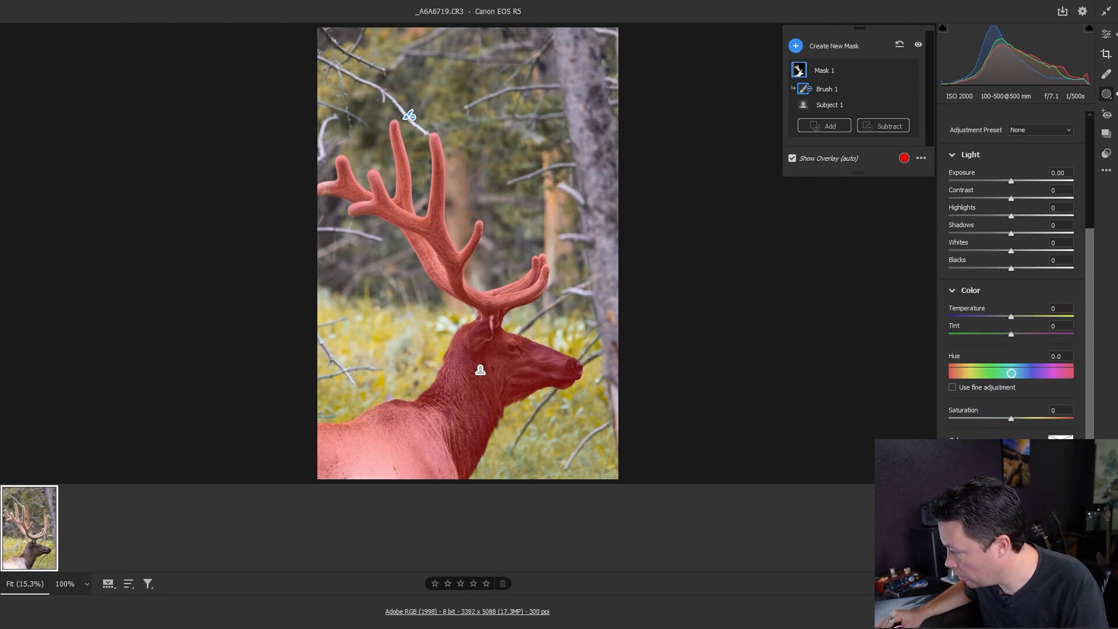
{"action": "key", "text": "y"}
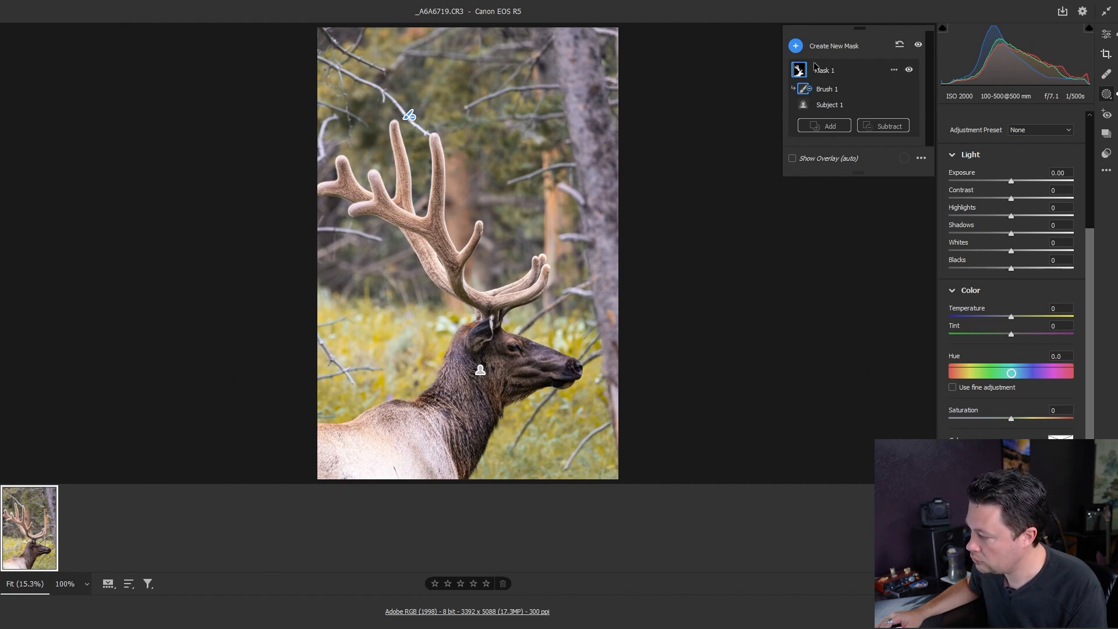
Create a second subject mask, invert it to cover the background, and add the branch at the antler tip with a size 3 brush
{"action": "left_click", "coordinate": [796, 46]}
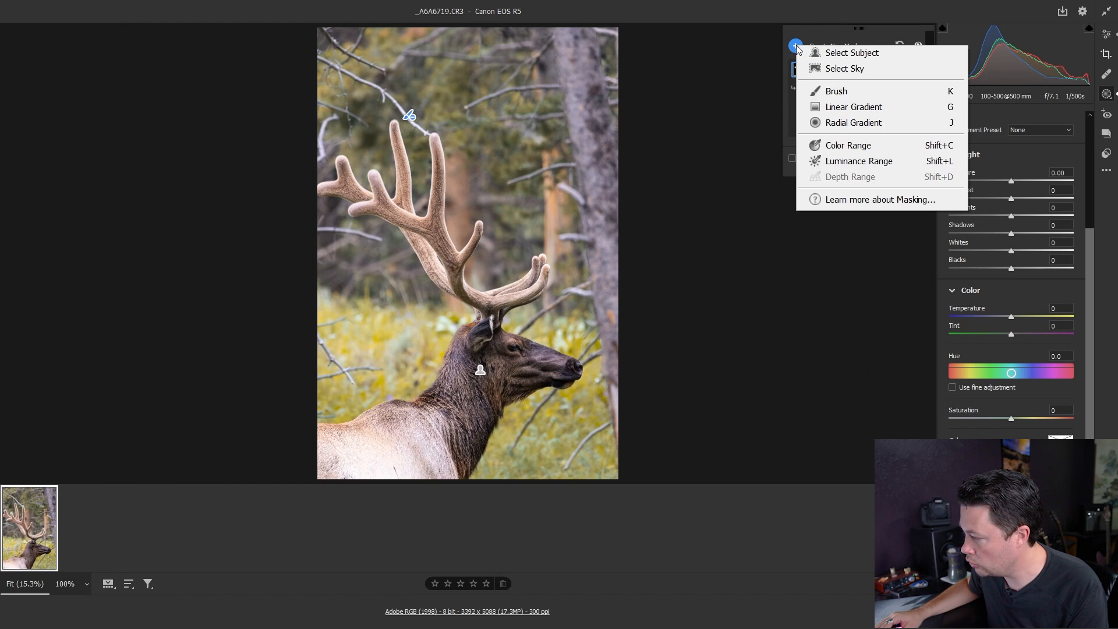
{"action": "left_click", "coordinate": [849, 54]}
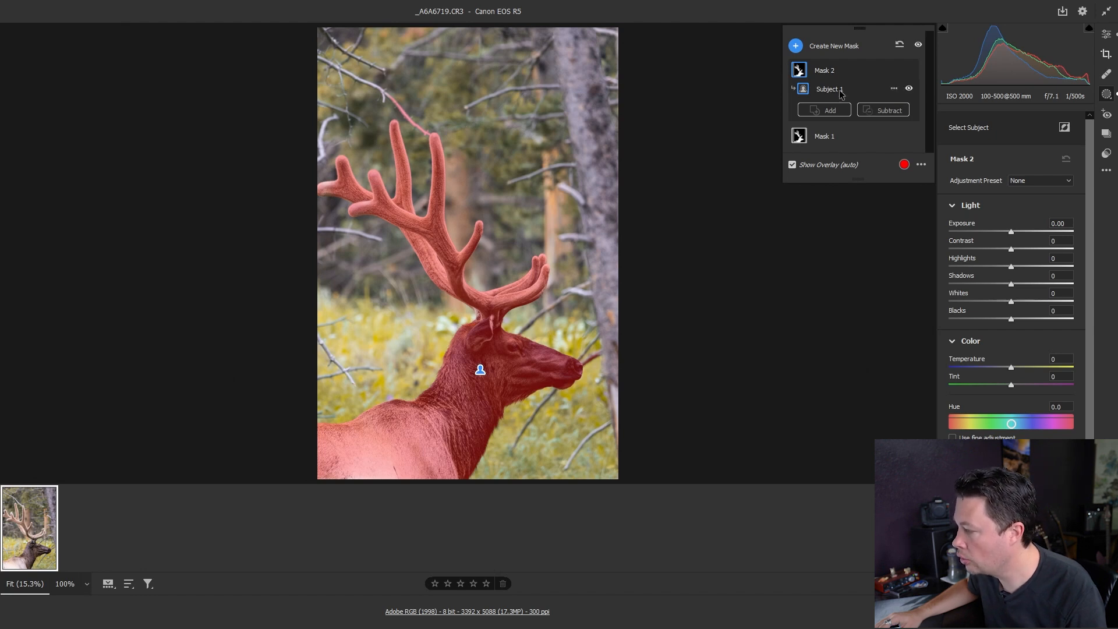
{"action": "left_click", "coordinate": [895, 90]}
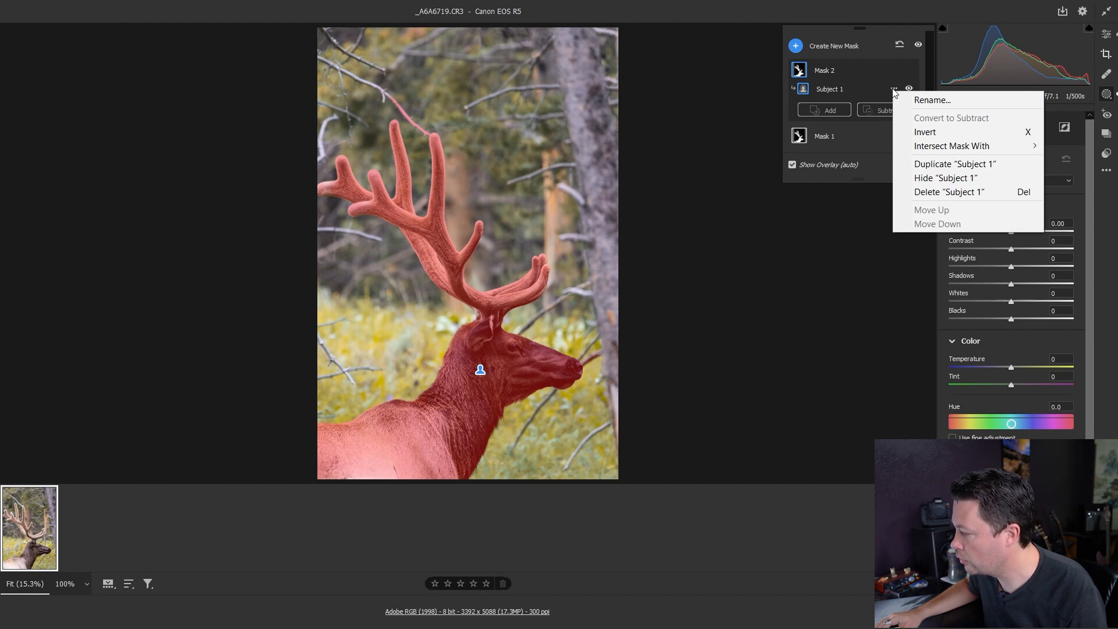
{"action": "left_click", "coordinate": [945, 135]}
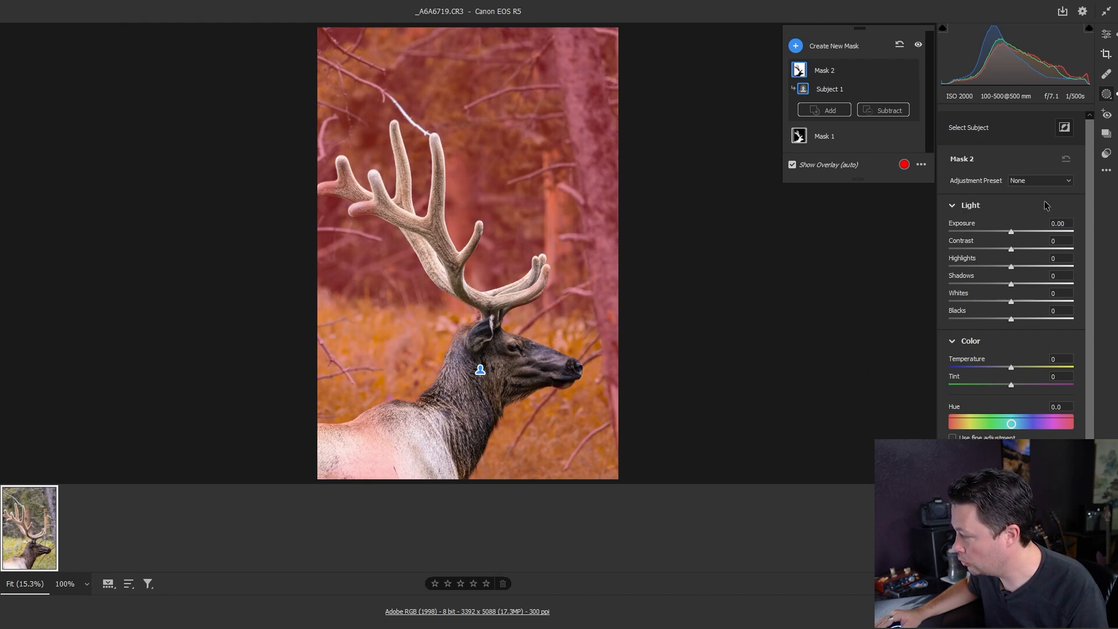
{"action": "left_click", "coordinate": [826, 111]}
{"action": "left_click", "coordinate": [880, 161]}
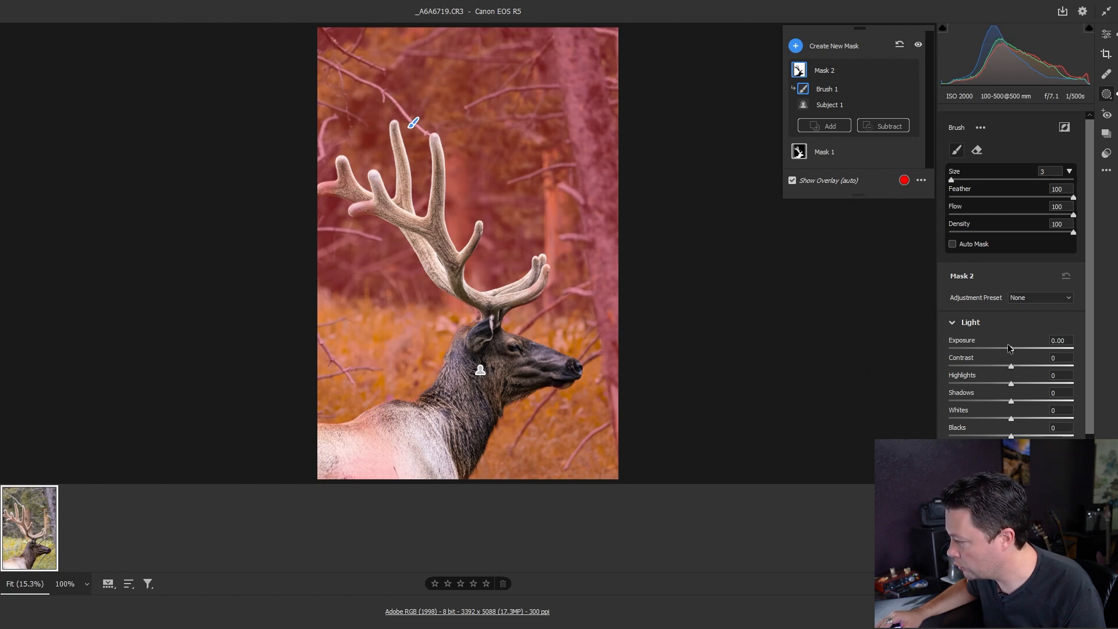
Lower the background mask's Exposure slightly past -0.85 and compare the elk photo with its unedited original
{"action": "left_click_drag", "start_coordinate": [1013, 349], "coordinate": [998, 348]}
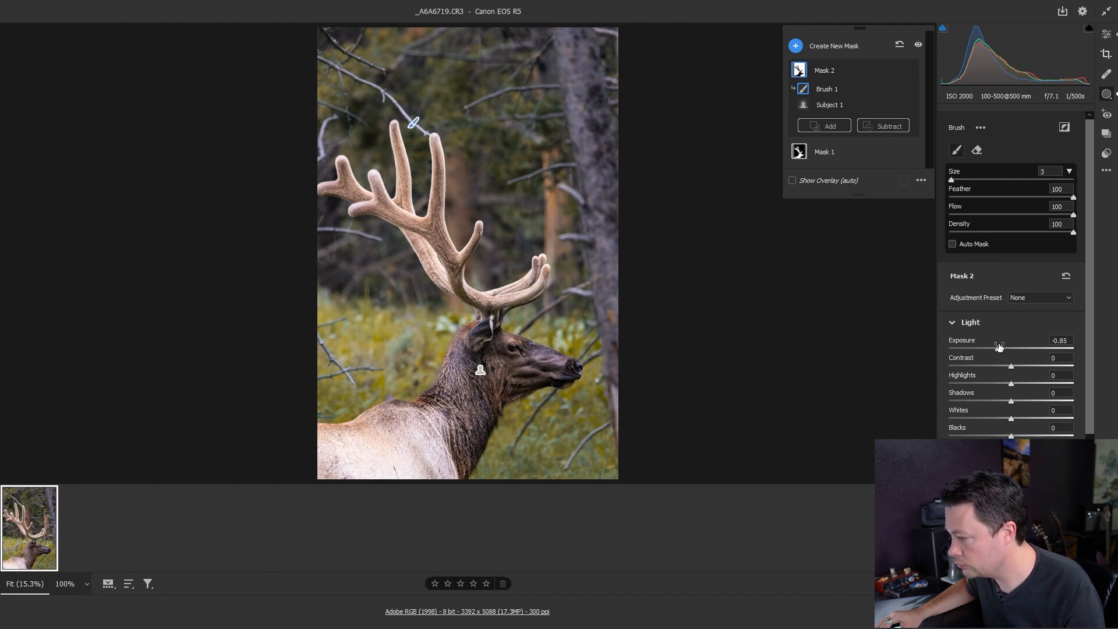
{"action": "mouse_move", "coordinate": [999, 351]}
{"action": "left_mouse_down"}
{"action": "mouse_move", "coordinate": [960, 341]}
{"action": "mouse_move", "coordinate": [996, 347]}
{"action": "left_mouse_up"}
{"action": "left_click", "coordinate": [1107, 34]}
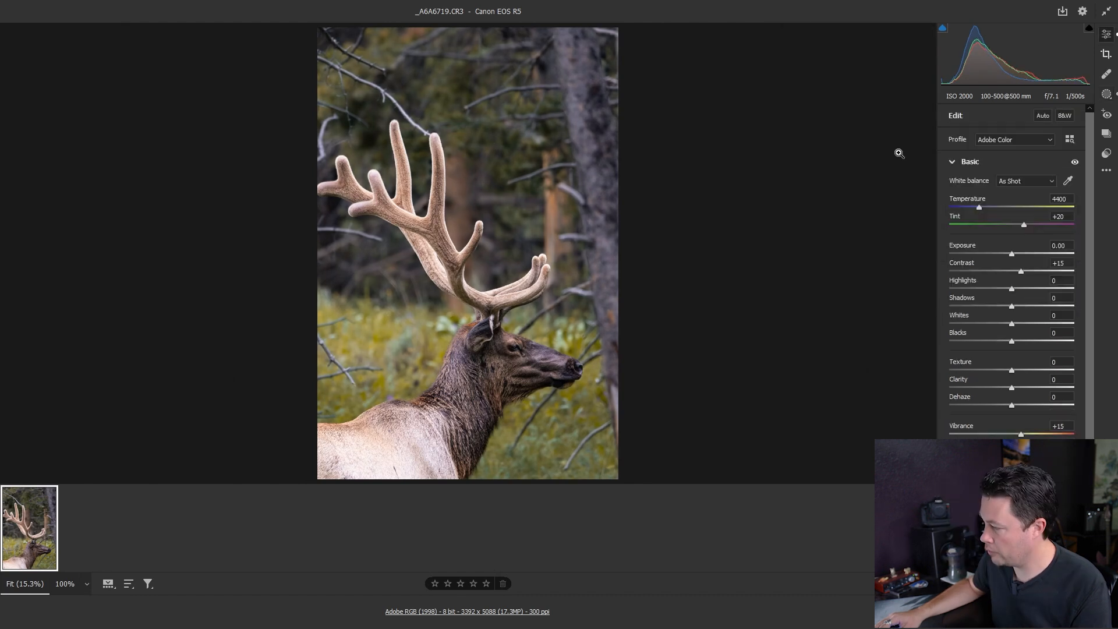
{"action": "key", "text": "backslash"}
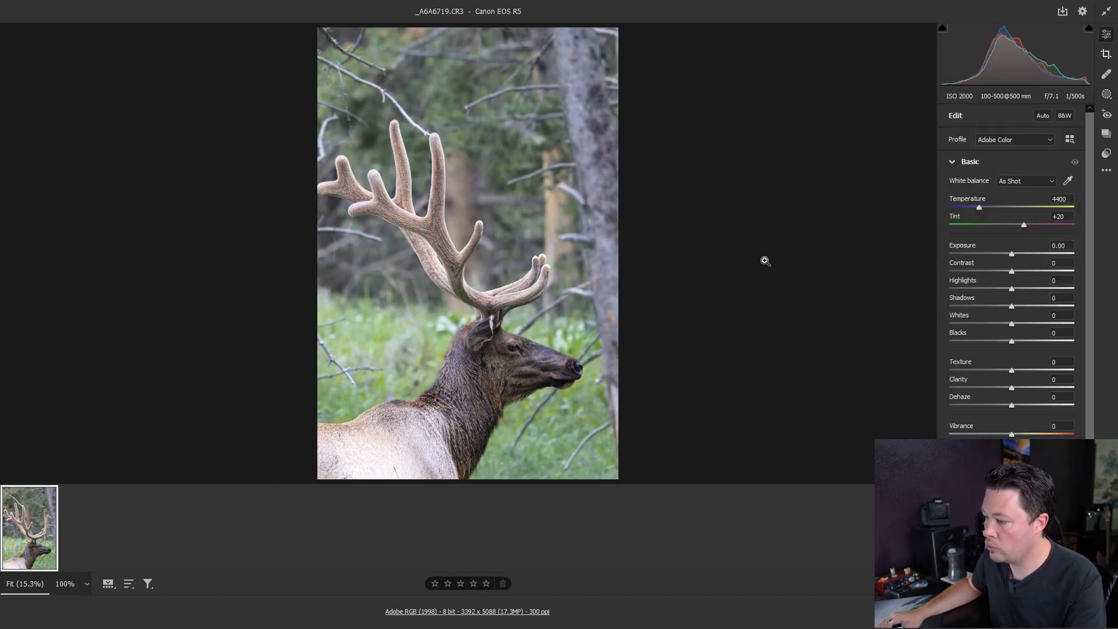
Open the shorebird photo _A6A8974.CR3 and apply the Cold Colorful Coast Extra Pop preset
{"action": "key", "text": "backslash"}
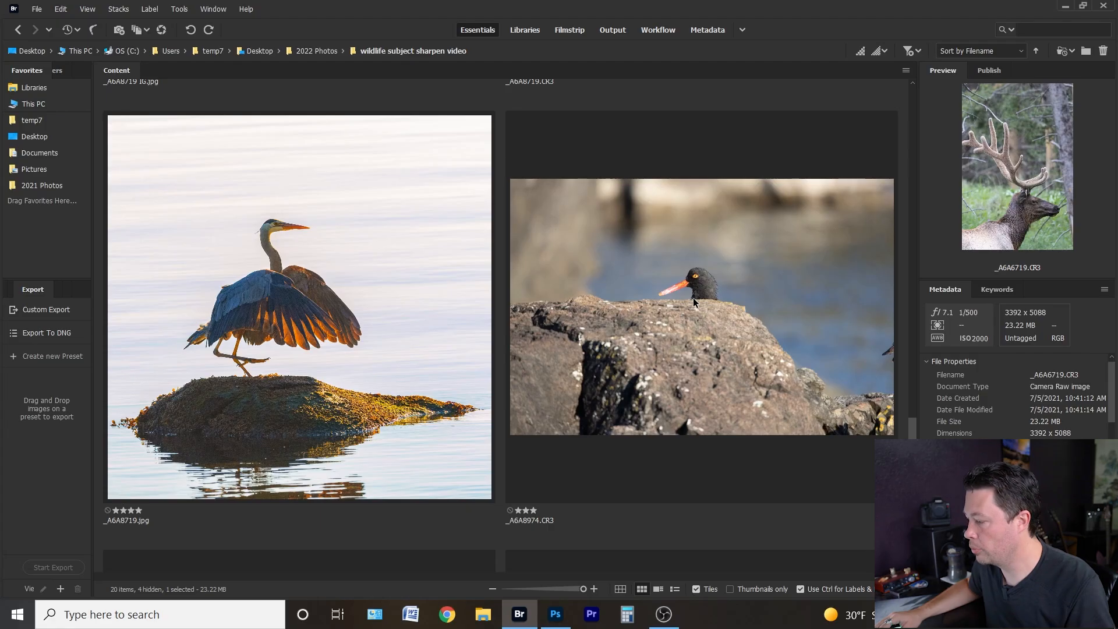
{"action": "left_click", "coordinate": [702, 306]}
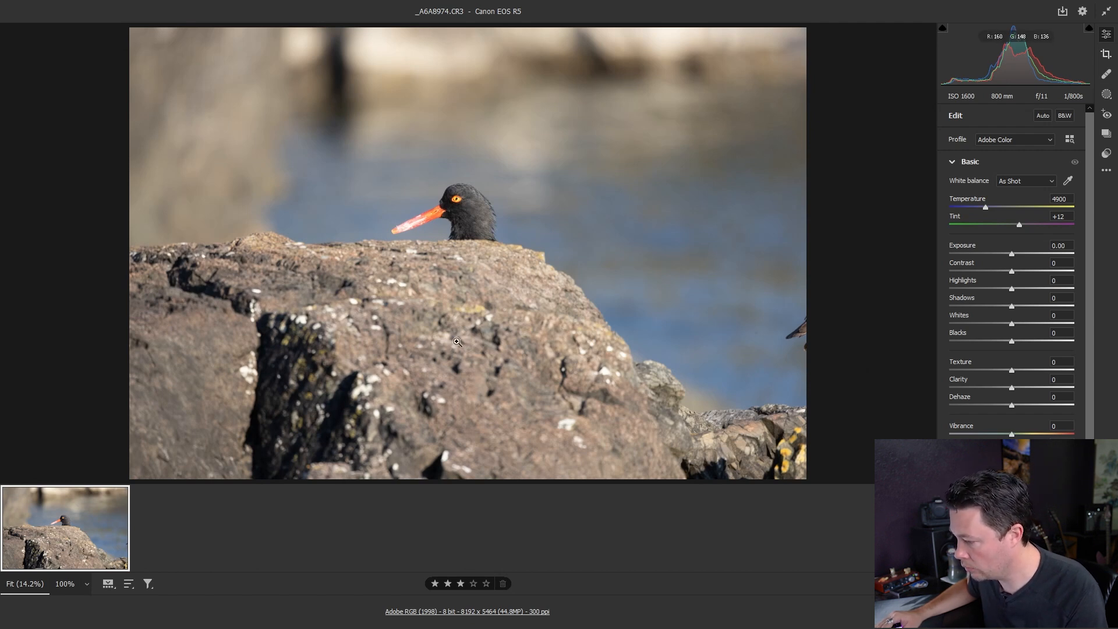
{"action": "left_click", "coordinate": [1107, 153]}
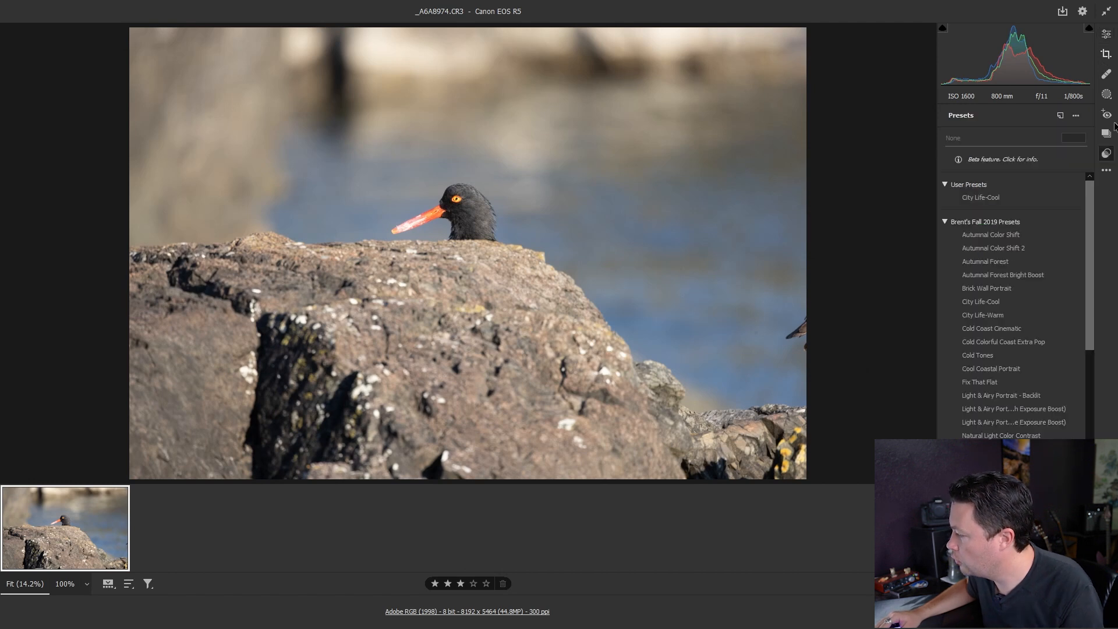
{"action": "left_click", "coordinate": [996, 346]}
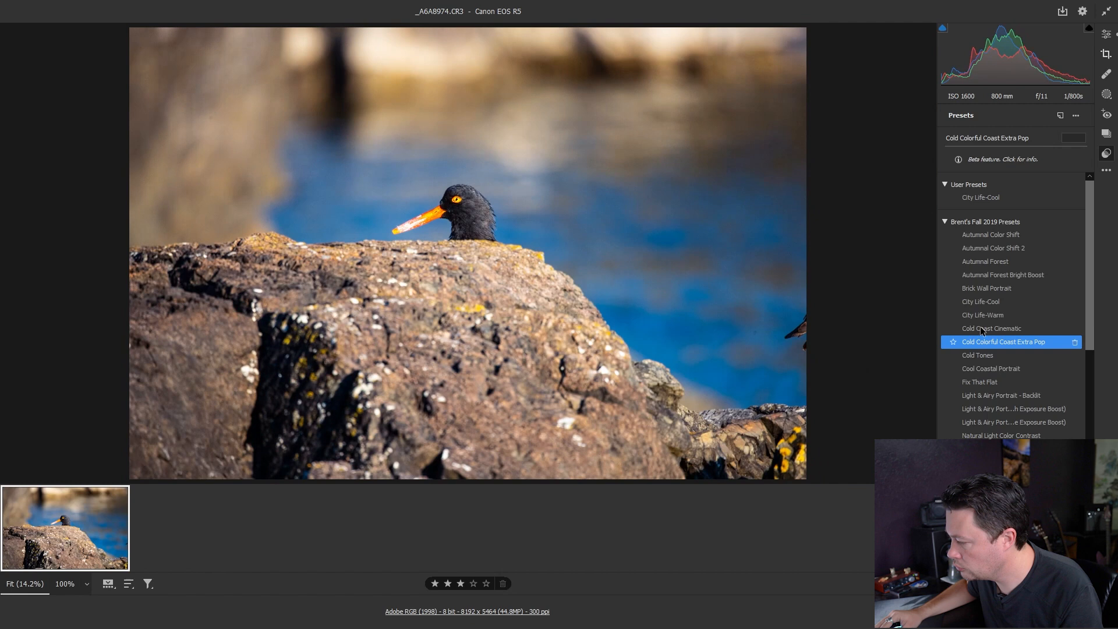
Mask the black bird behind the rock as the subject and raise the mask's Shadows
{"action": "left_click", "coordinate": [1107, 34]}
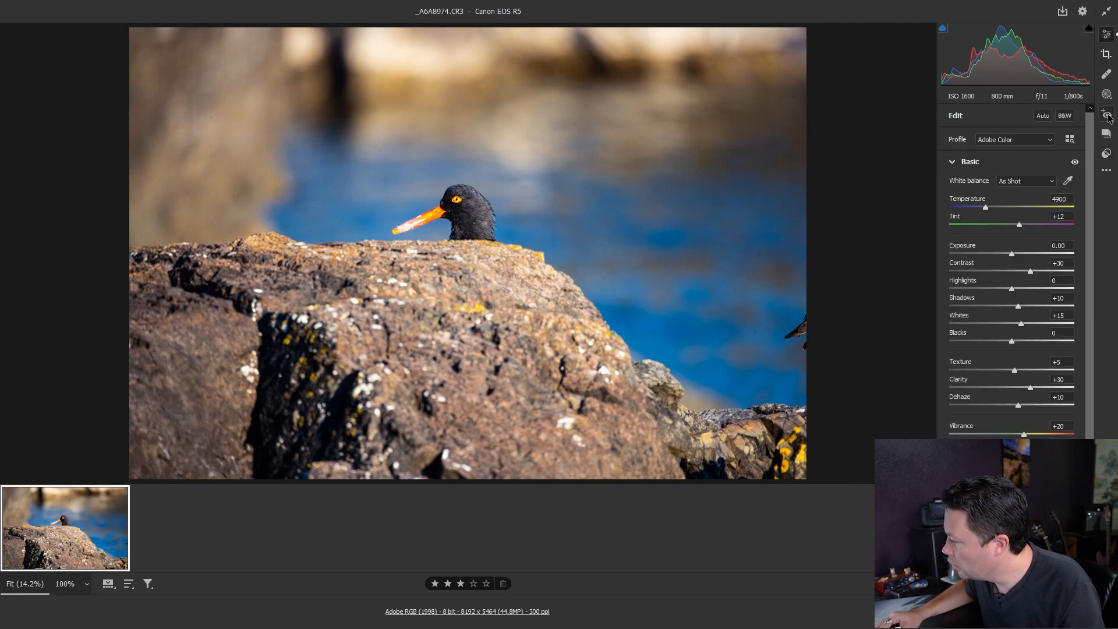
{"action": "left_click", "coordinate": [1106, 93]}
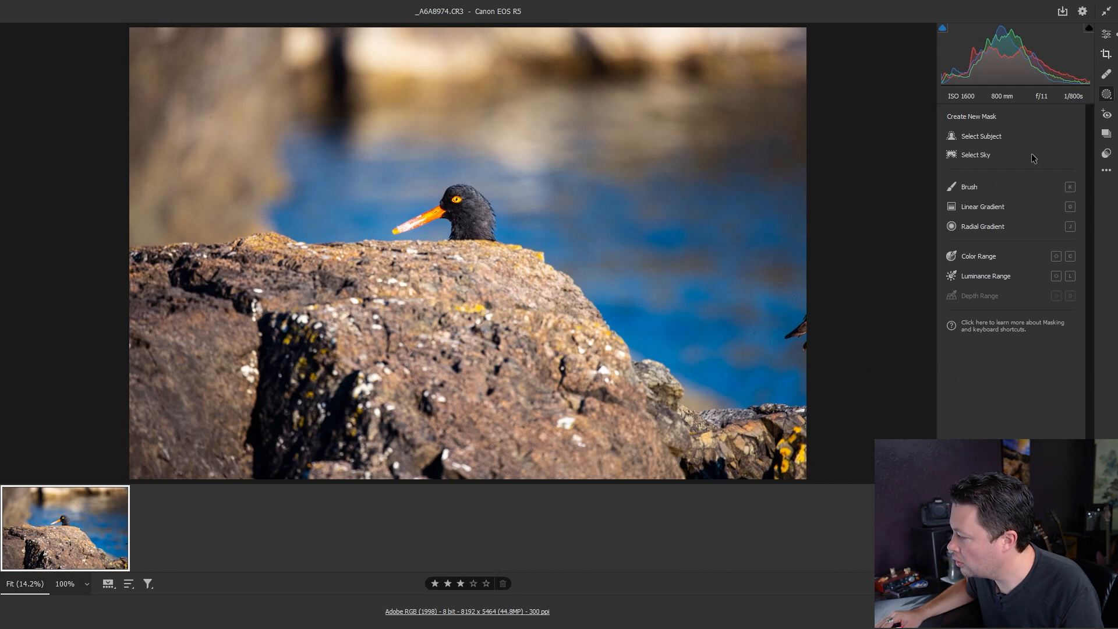
{"action": "left_click", "coordinate": [976, 136]}
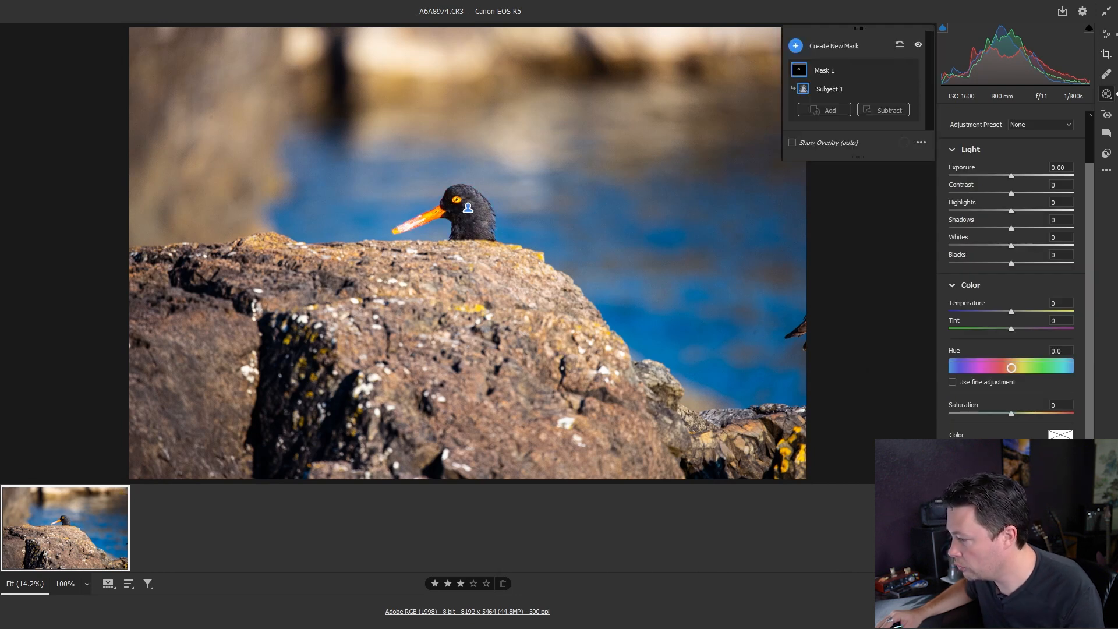
{"action": "scroll", "coordinate": [1025, 245], "scroll_direction": "up", "scroll_amount": 2}
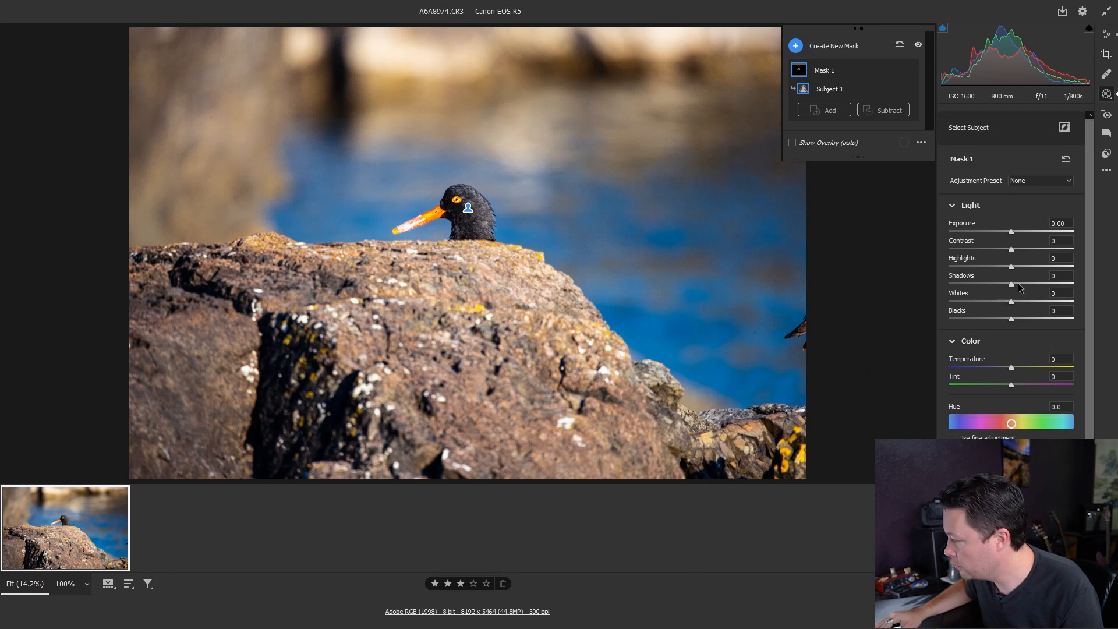
{"action": "left_click_drag", "start_coordinate": [1012, 284], "coordinate": [1014, 285]}
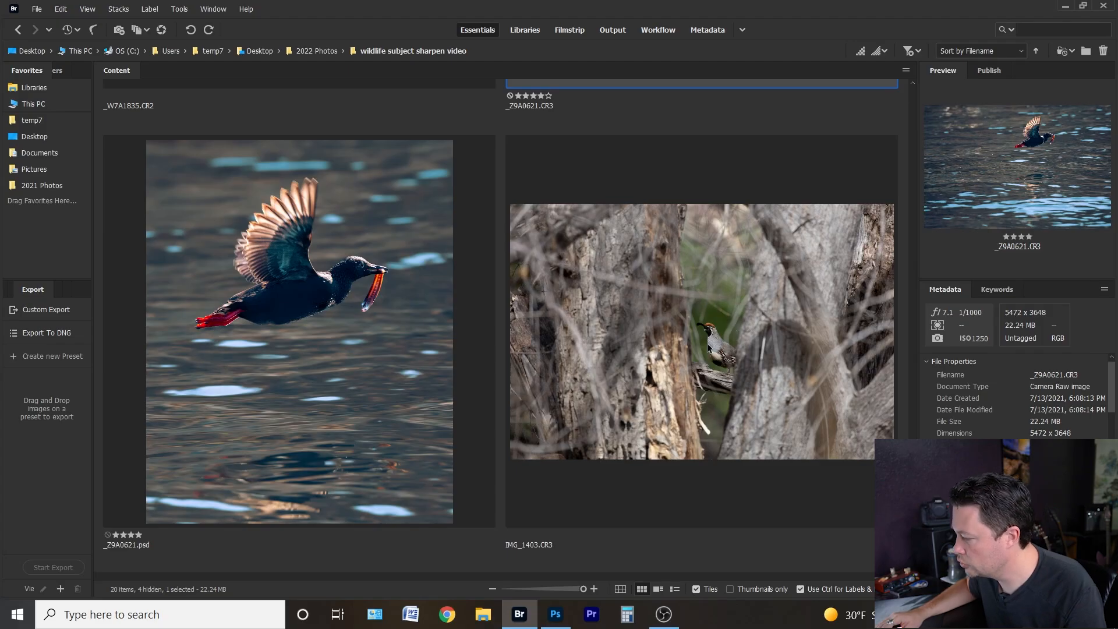
Open the quail photo IMG_1403.CR3 and set its Shadows to +17 and Vibrance to +23
{"action": "left_click", "coordinate": [708, 347]}
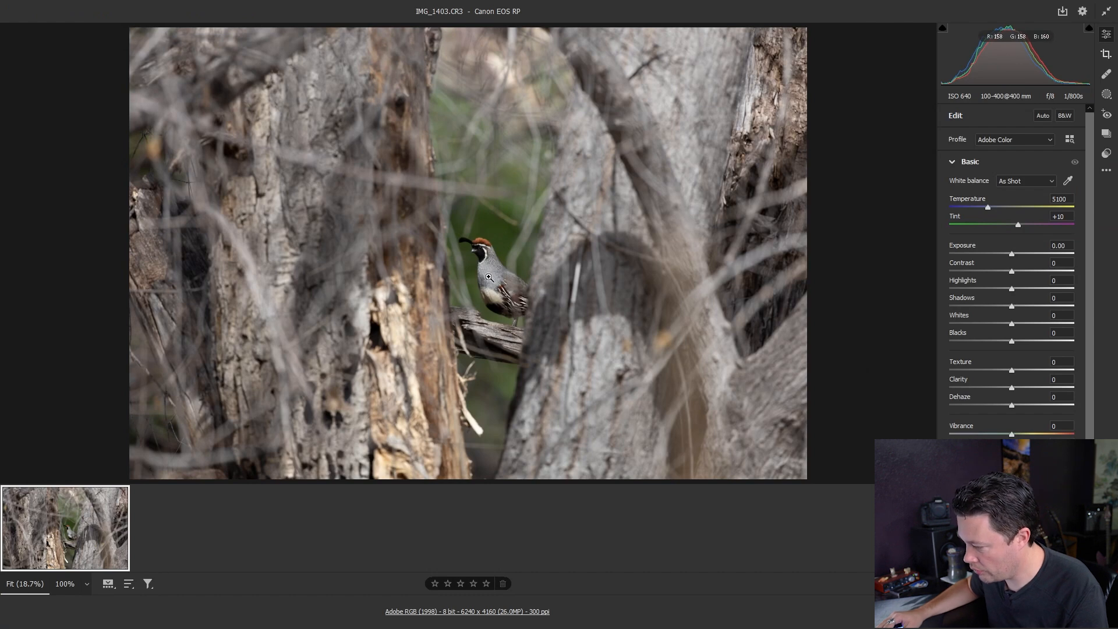
{"action": "left_click", "coordinate": [487, 279]}
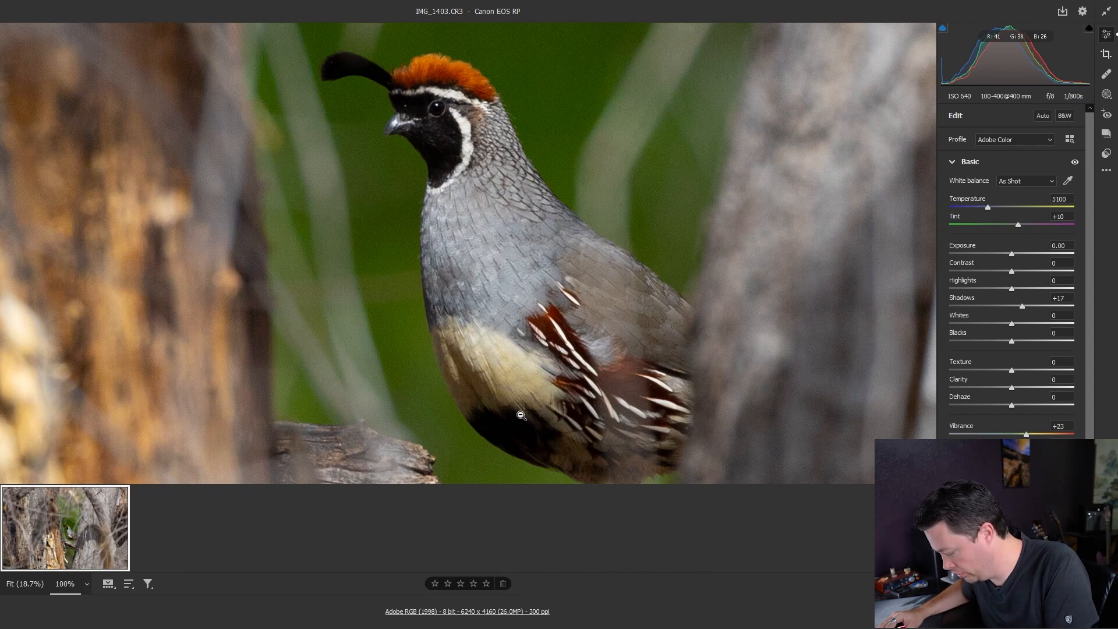
{"action": "left_click", "coordinate": [535, 403]}
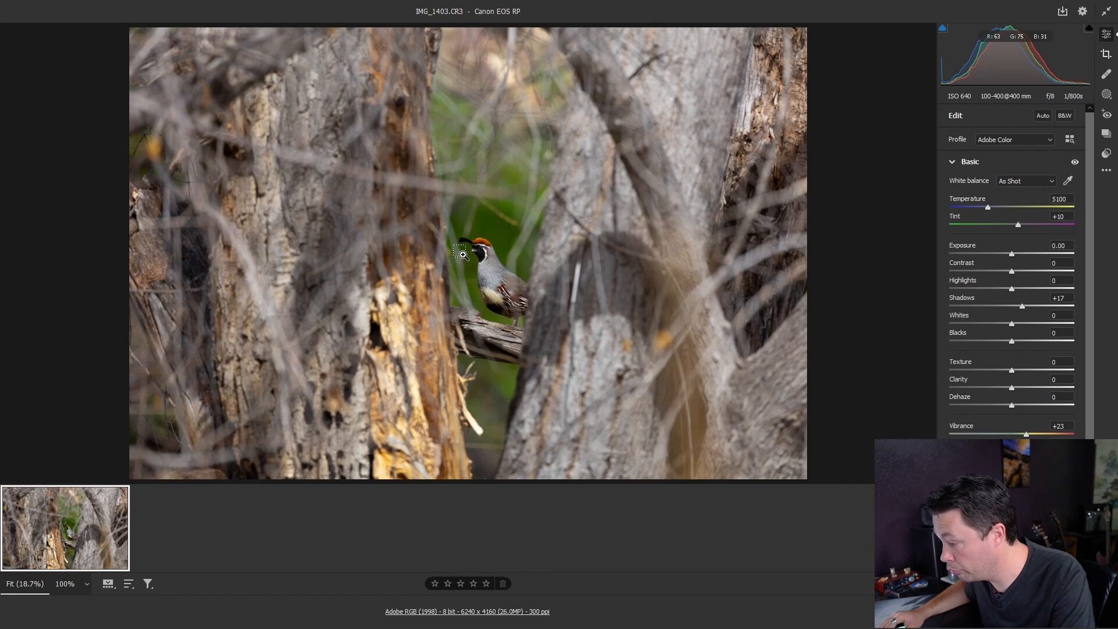
{"action": "scroll", "coordinate": [495, 269], "scroll_direction": "up", "scroll_amount": 3}
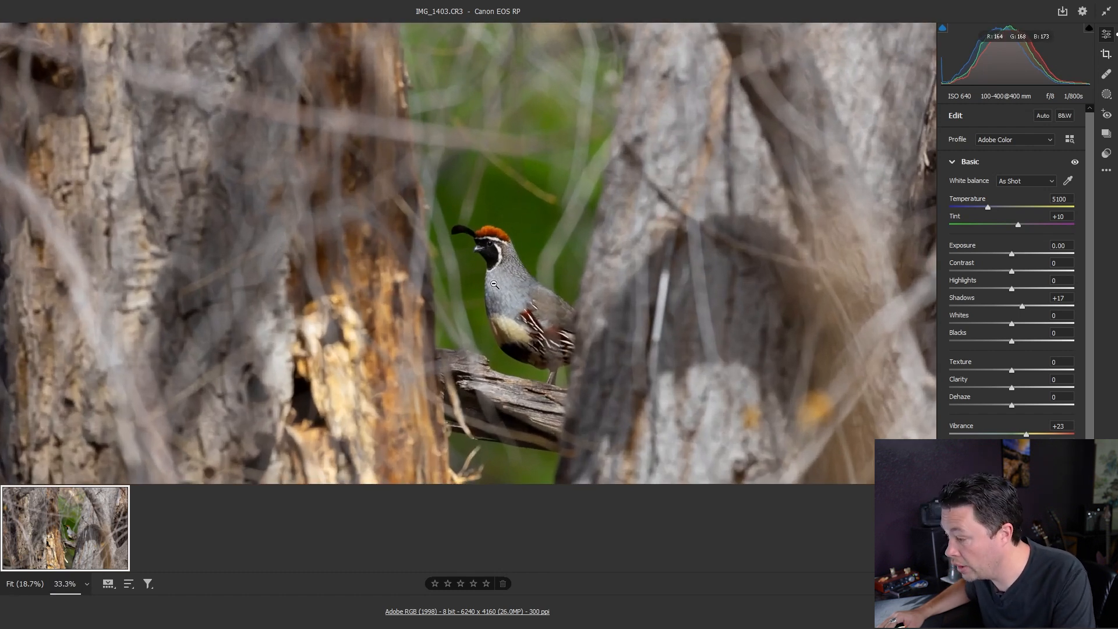
{"action": "key", "text": "ctrl+0"}
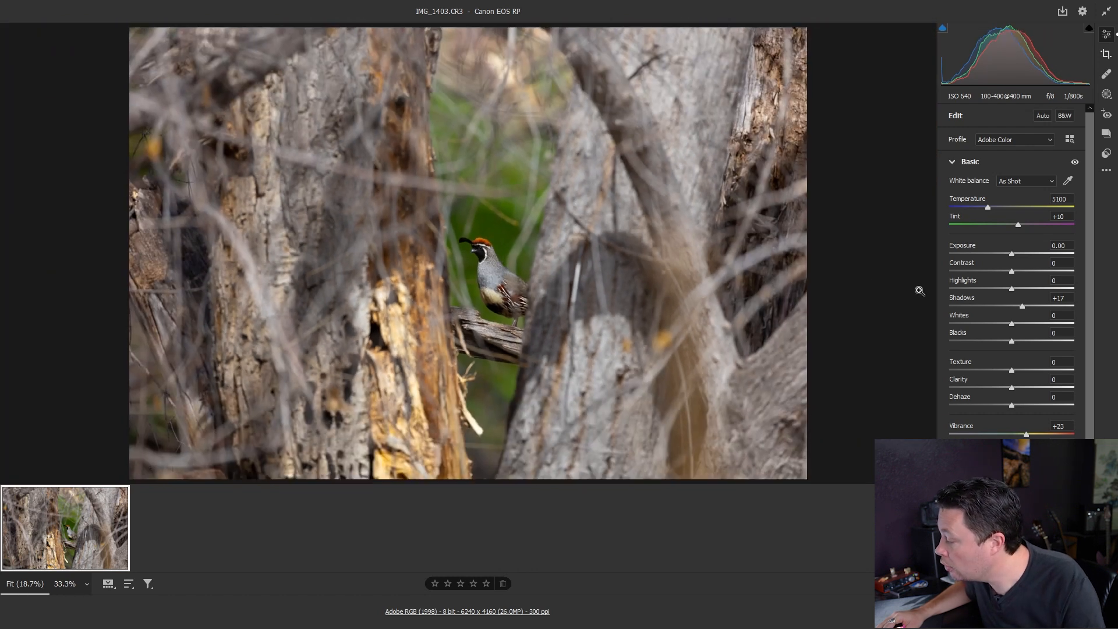
Mask the quail as the subject and subtract the log beneath it with a size 3 brush
{"action": "left_click", "coordinate": [1107, 95]}
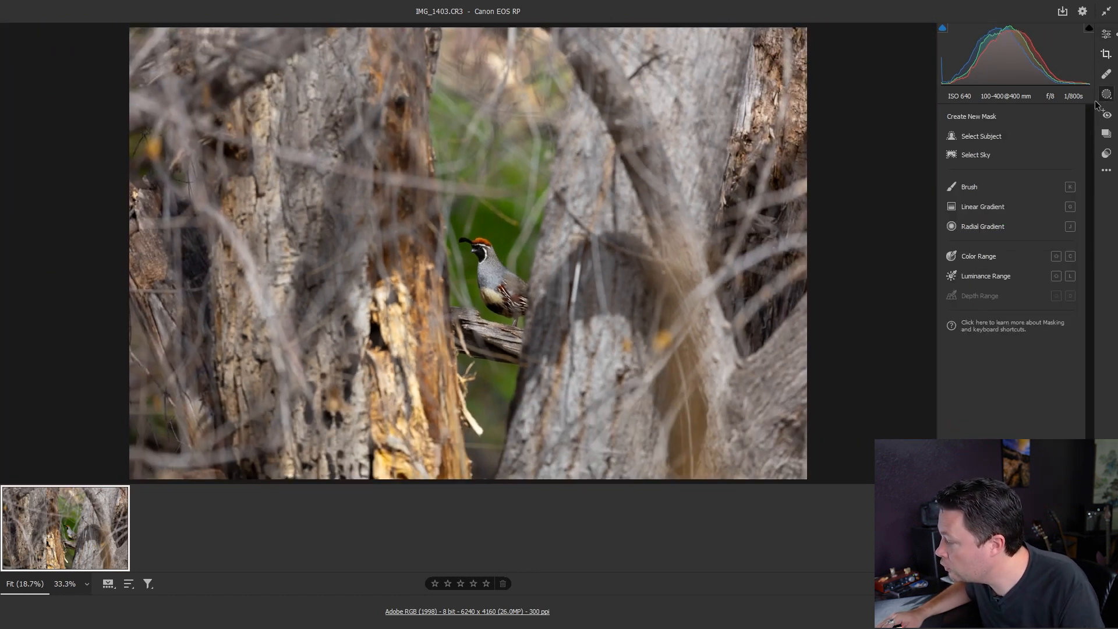
{"action": "left_click", "coordinate": [979, 138]}
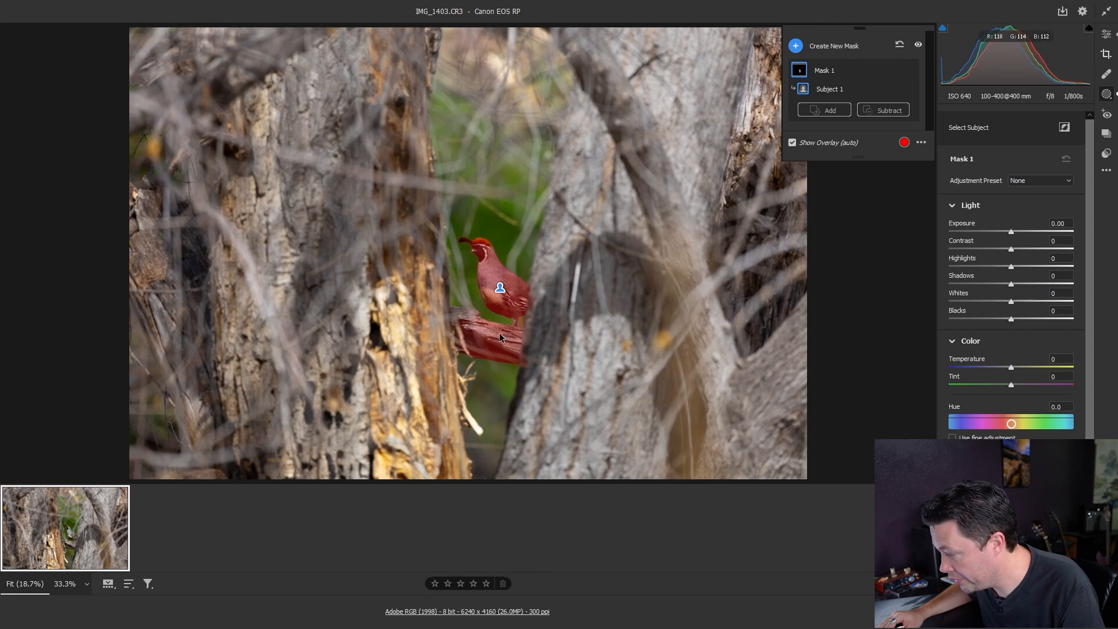
{"action": "left_click", "coordinate": [895, 112]}
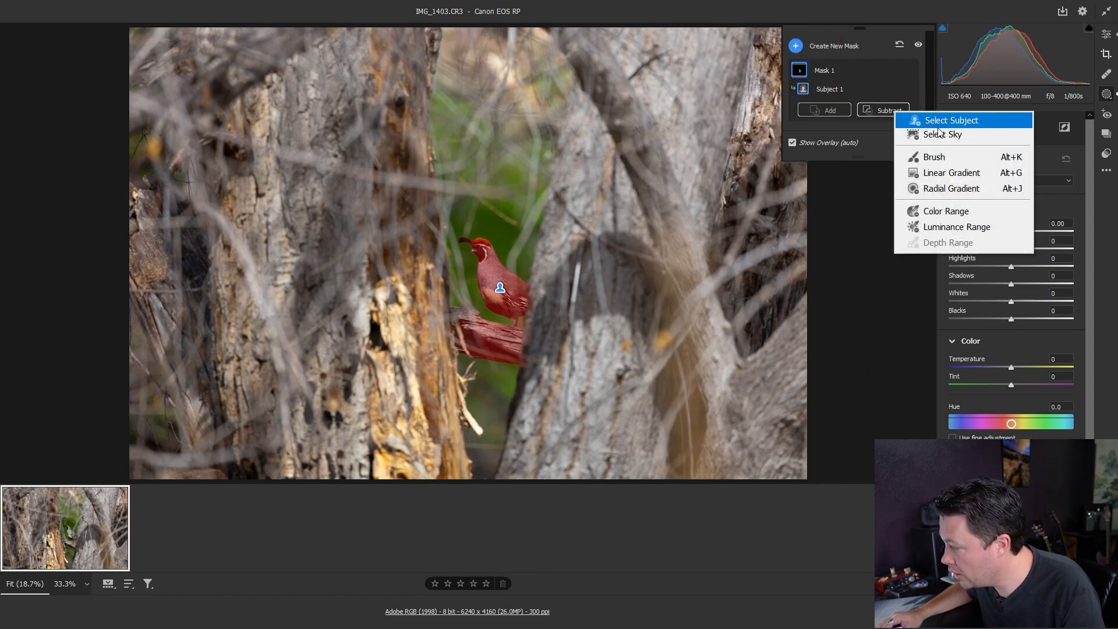
{"action": "left_click", "coordinate": [946, 158]}
{"action": "mouse_move", "coordinate": [508, 352]}
{"action": "left_mouse_down"}
{"action": "mouse_move", "coordinate": [469, 346]}
{"action": "mouse_move", "coordinate": [549, 359]}
{"action": "mouse_move", "coordinate": [484, 357]}
{"action": "mouse_move", "coordinate": [516, 350]}
{"action": "mouse_move", "coordinate": [462, 328]}
{"action": "mouse_move", "coordinate": [536, 340]}
{"action": "mouse_move", "coordinate": [448, 319]}
{"action": "mouse_move", "coordinate": [480, 324]}
{"action": "left_mouse_up"}
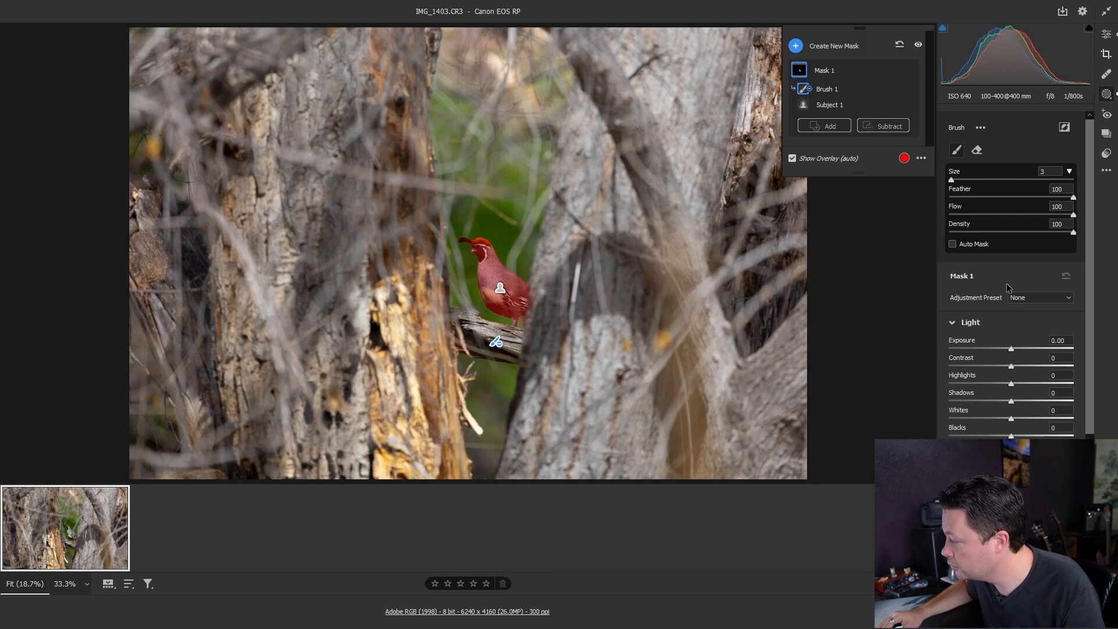
Try an Exposure change on the quail mask and return it to 0.00
{"action": "scroll", "coordinate": [1010, 287], "scroll_direction": "down", "scroll_amount": 5}
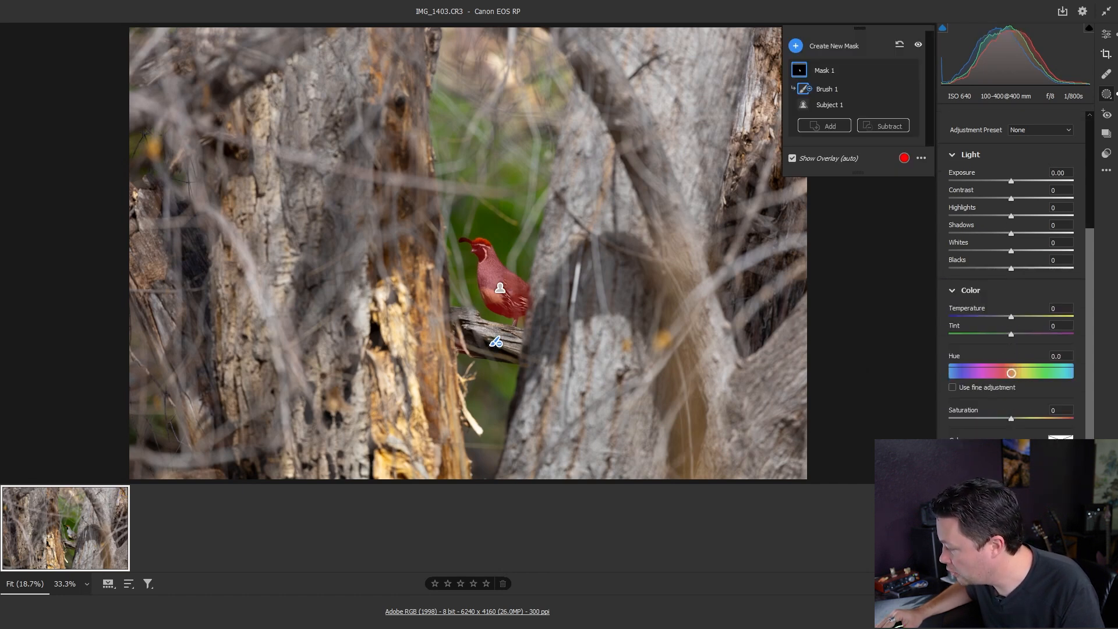
{"action": "left_click_drag", "start_coordinate": [1011, 181], "coordinate": [1012, 182]}
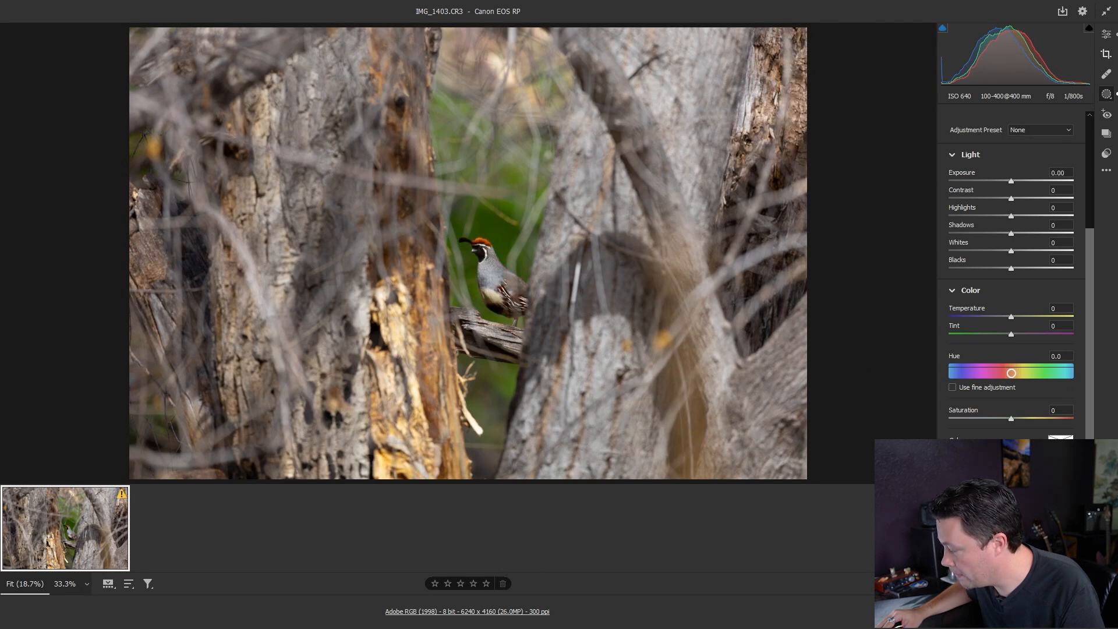
{"action": "left_click_drag", "start_coordinate": [1012, 181], "coordinate": [1011, 181]}
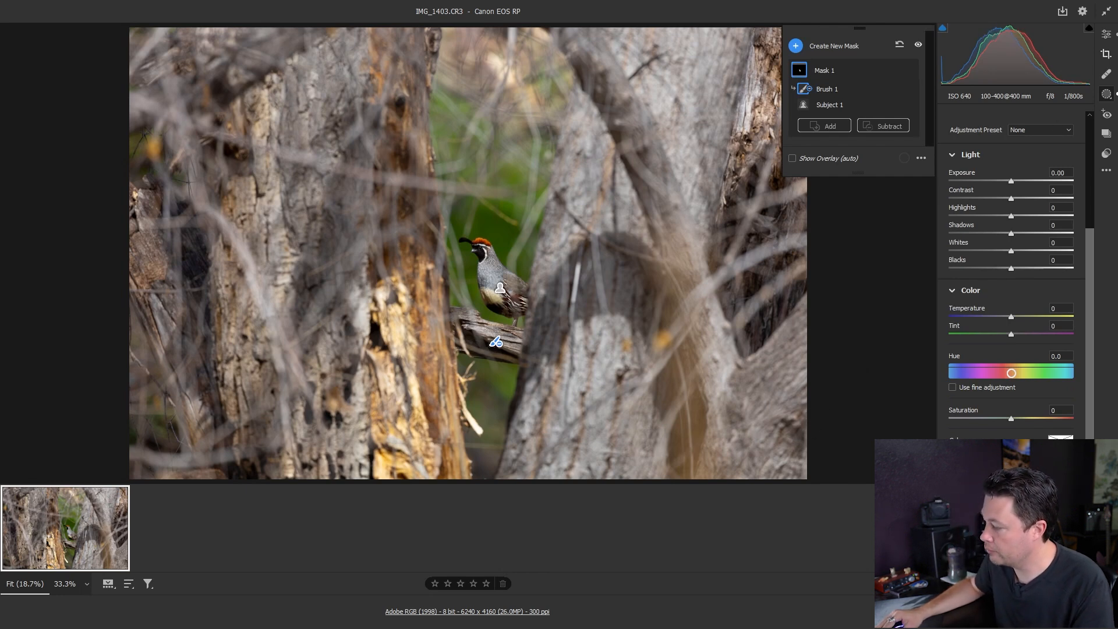
Examine the quail up close at 50% and compare the edited photo with its unedited original
{"action": "key", "text": "e"}
{"action": "key", "text": "ctrl+equal"}
{"action": "key", "text": "ctrl+equal"}
{"action": "key", "text": "ctrl+equal"}
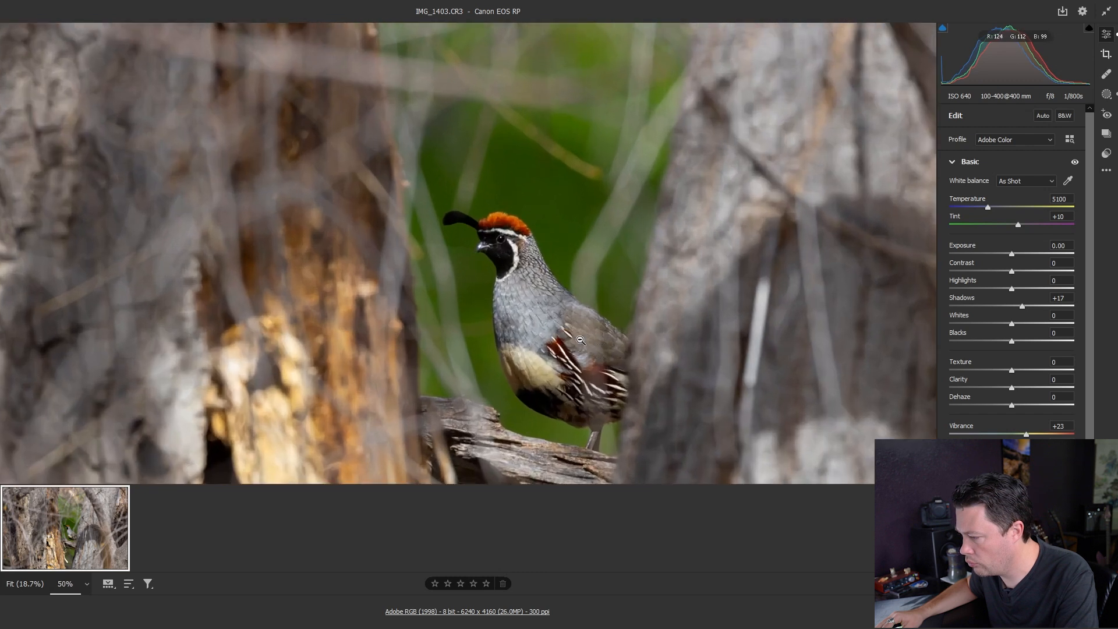
{"action": "left_click_drag", "start_coordinate": [581, 340], "coordinate": [521, 247]}
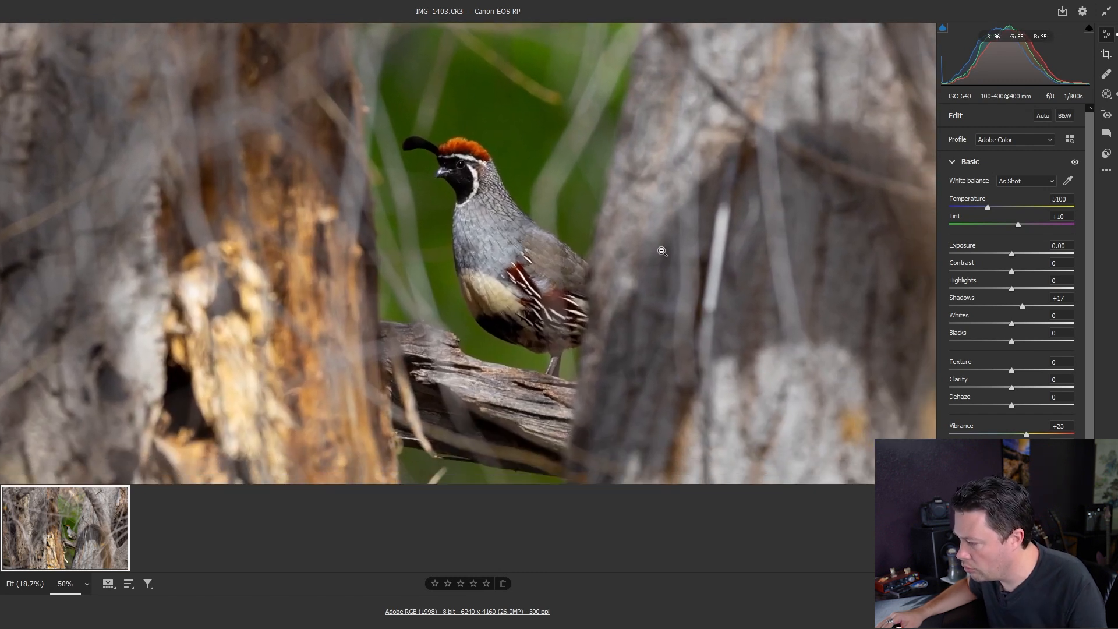
{"action": "key", "text": "backslash"}
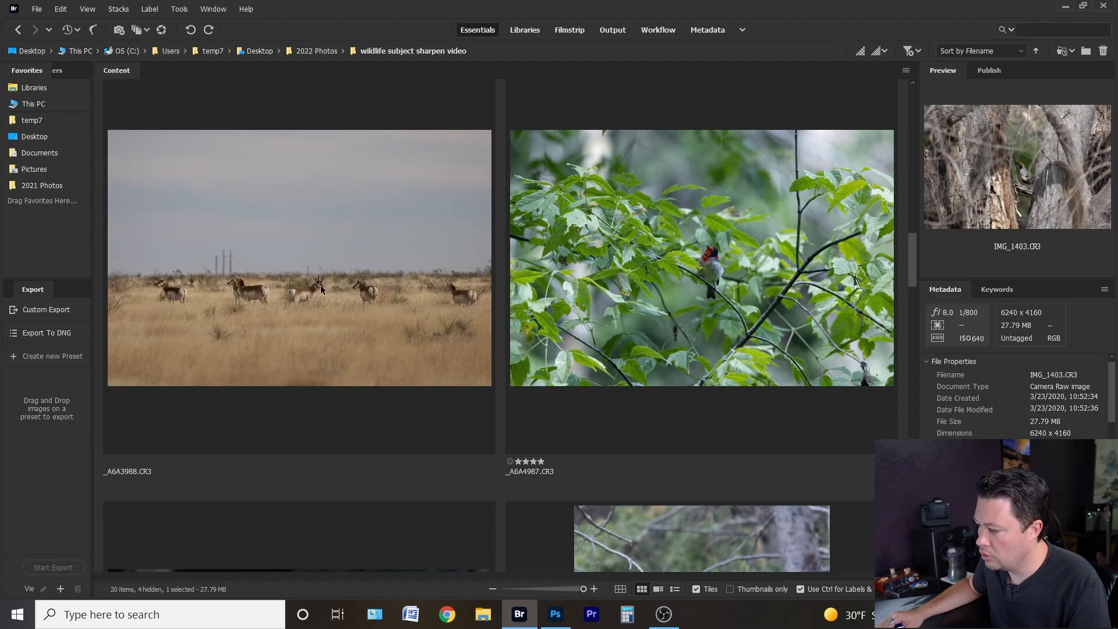
Open the pronghorn photo _A6A3988.CR3 and apply the Cold Colorful Coast Extra Pop preset
{"action": "left_click", "coordinate": [321, 285]}
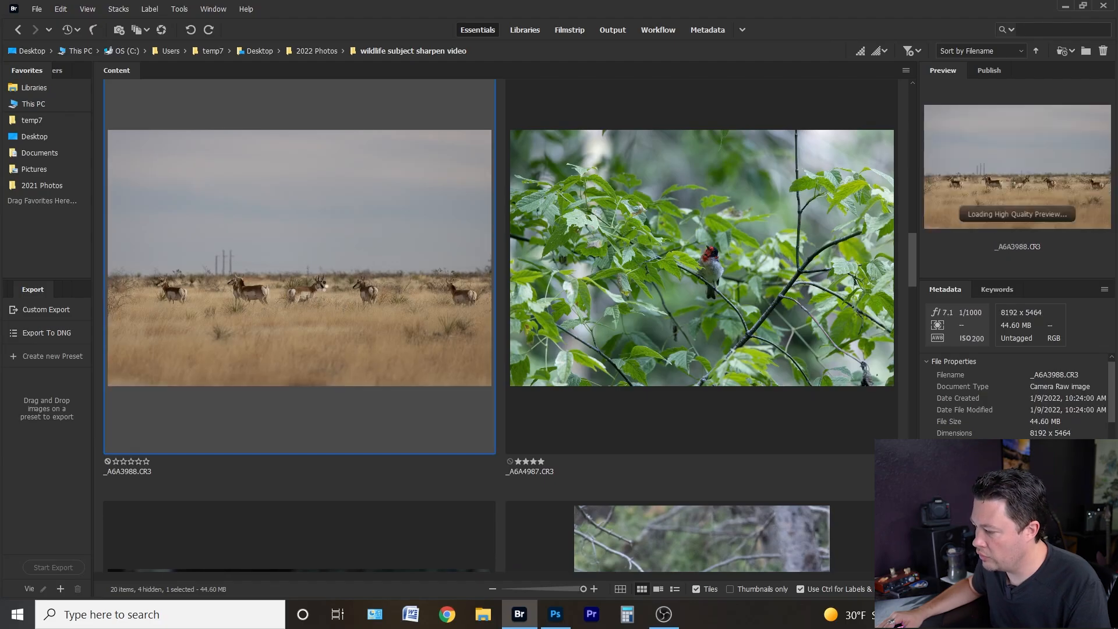
{"action": "double_click", "coordinate": [392, 276]}
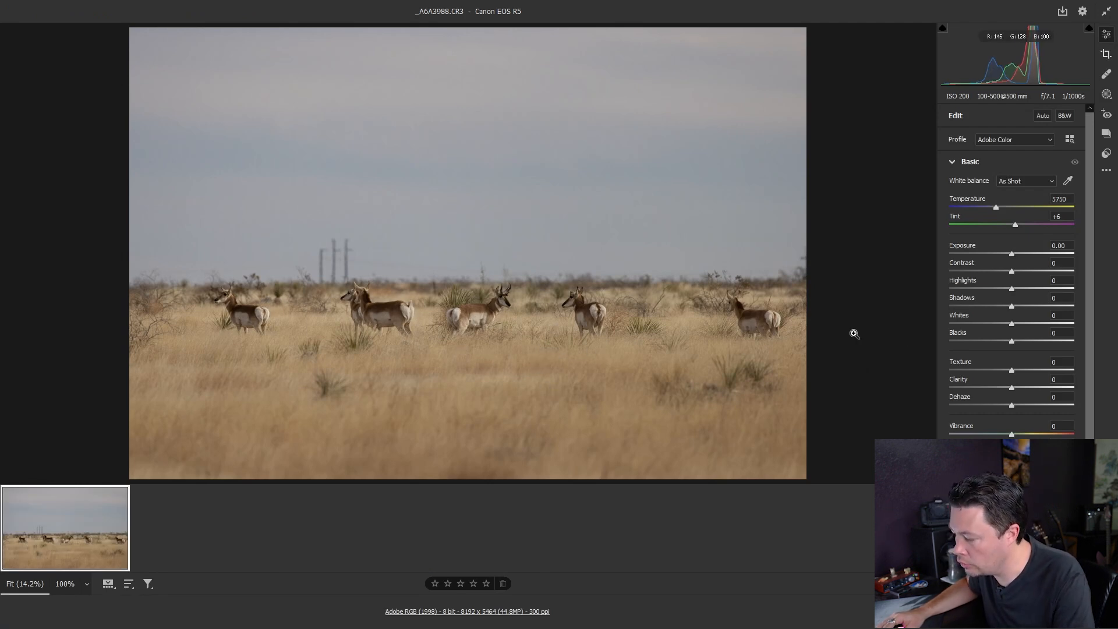
{"action": "left_click", "coordinate": [1106, 154]}
{"action": "left_click", "coordinate": [976, 342]}
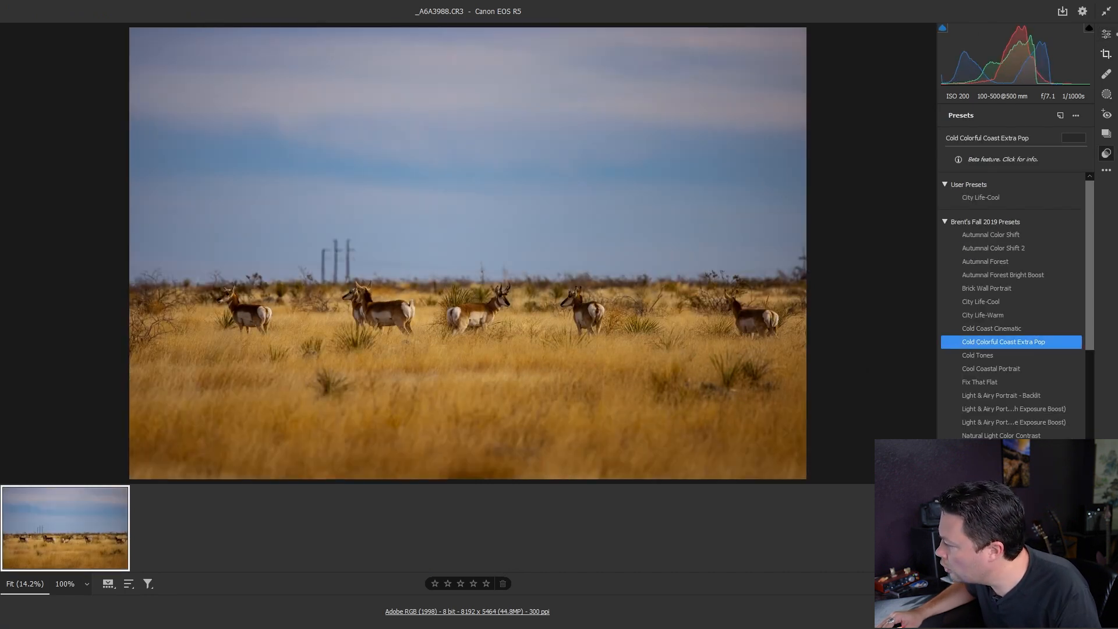
Set the pronghorn photo's Texture and Clarity to 0 and Vibrance to +10, and inspect the animals up close
{"action": "left_click", "coordinate": [1108, 36]}
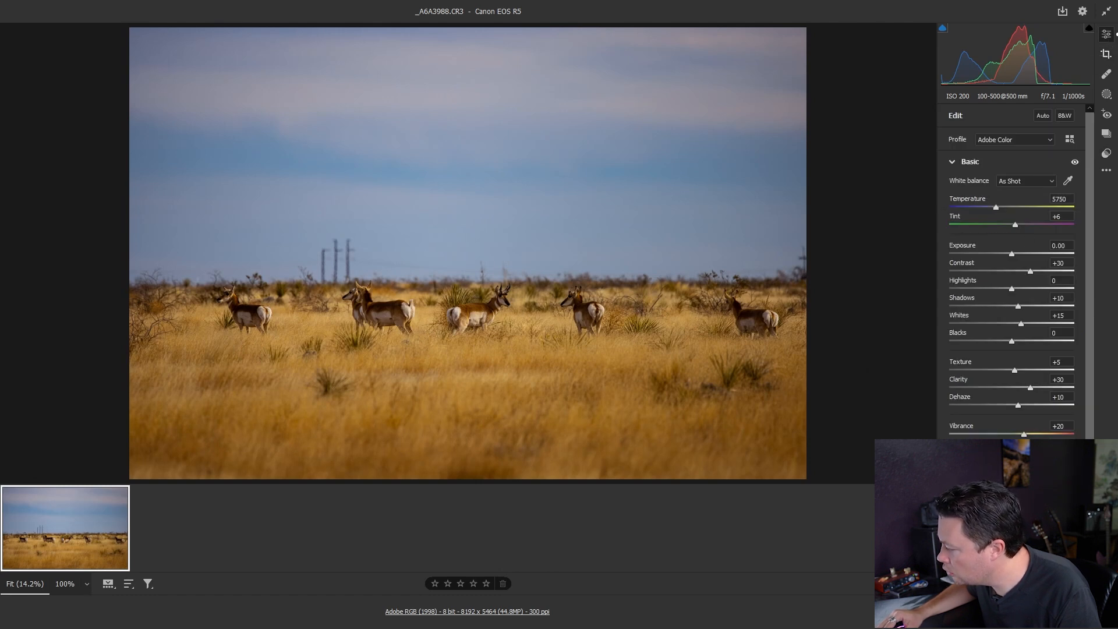
{"action": "left_click", "coordinate": [972, 496]}
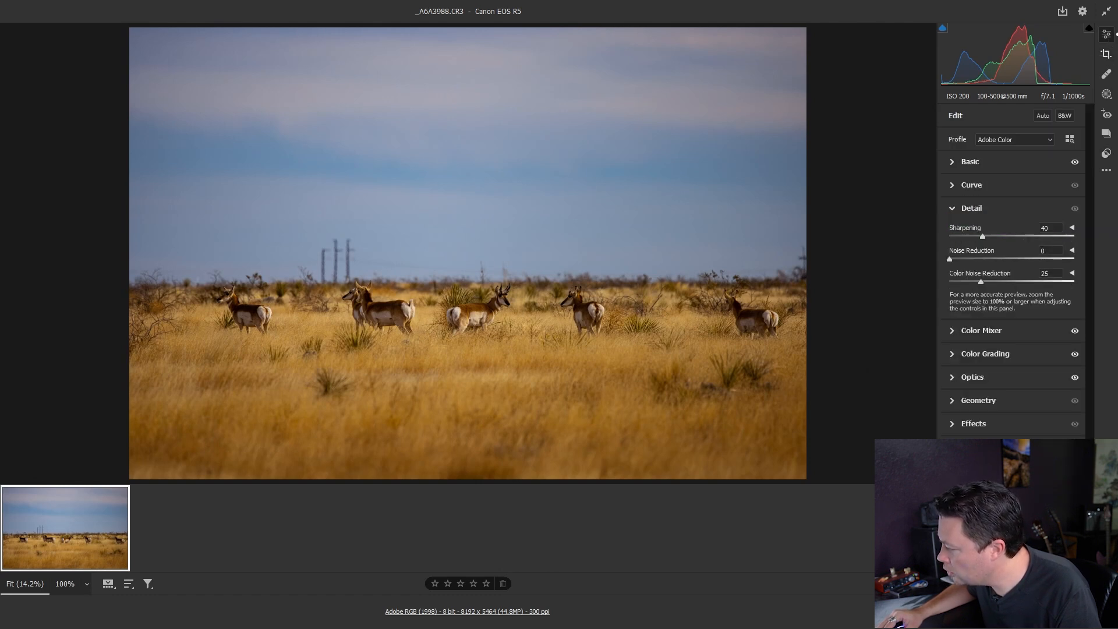
{"action": "left_click", "coordinate": [485, 324]}
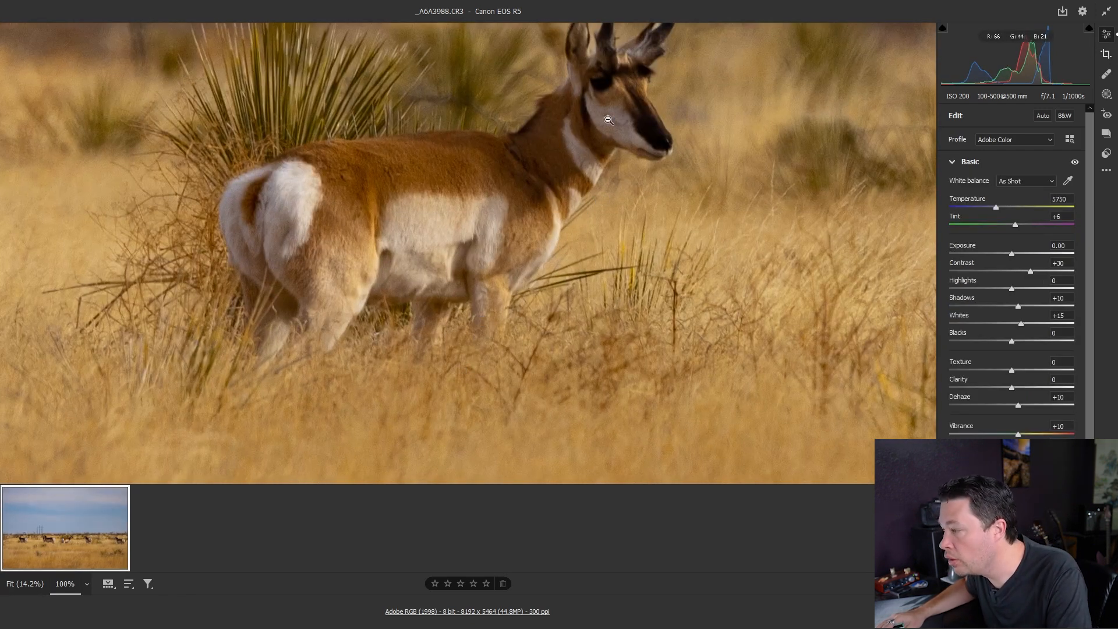
{"action": "left_click", "coordinate": [440, 204], "text": "alt"}
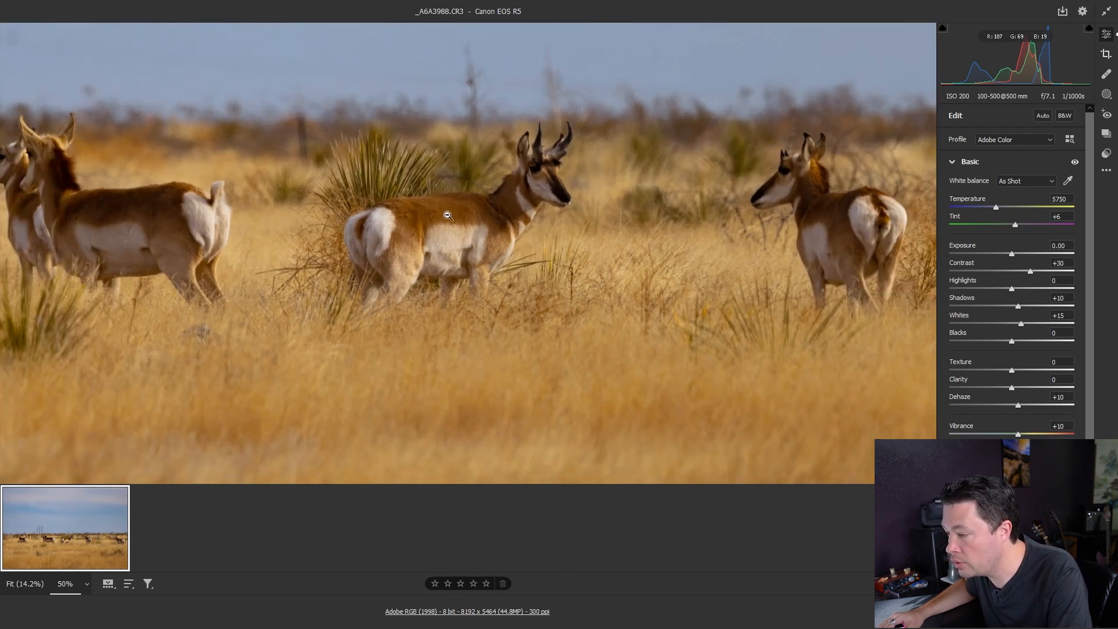
{"action": "left_click", "coordinate": [351, 240], "text": "alt"}
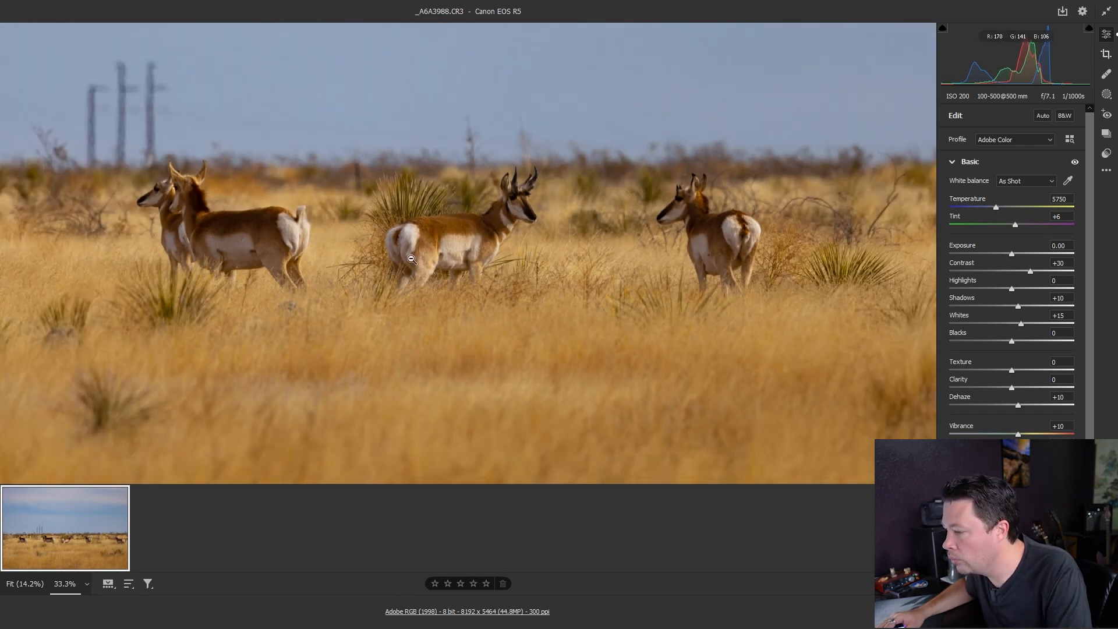
{"action": "scroll", "coordinate": [380, 402], "scroll_direction": "up", "scroll_amount": 2}
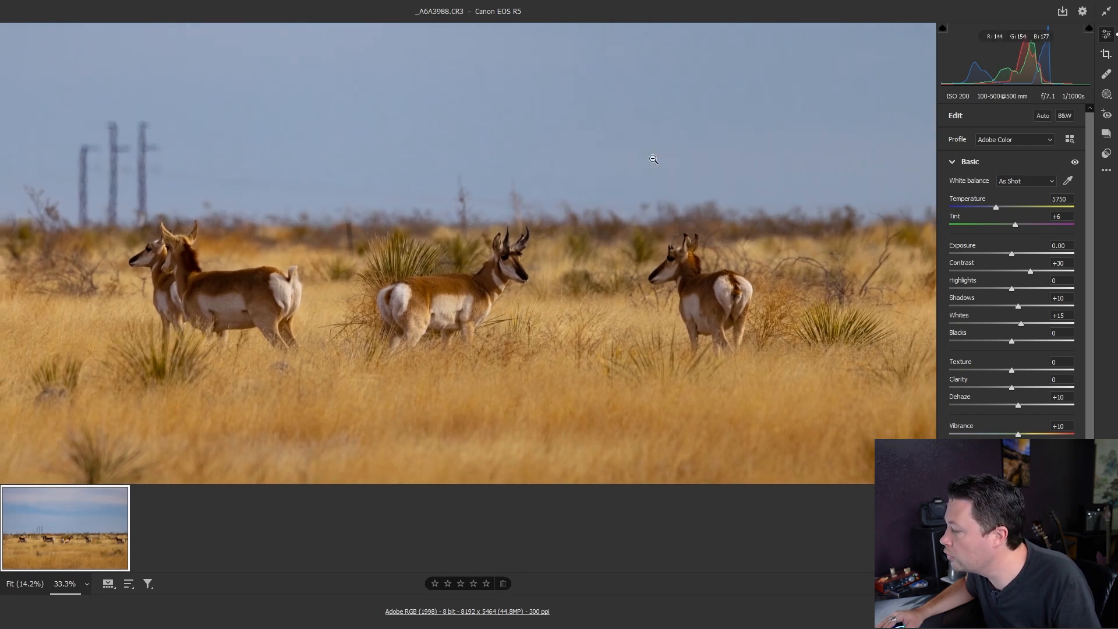
Mask the pronghorn herd as the subject
{"action": "left_click", "coordinate": [1105, 95]}
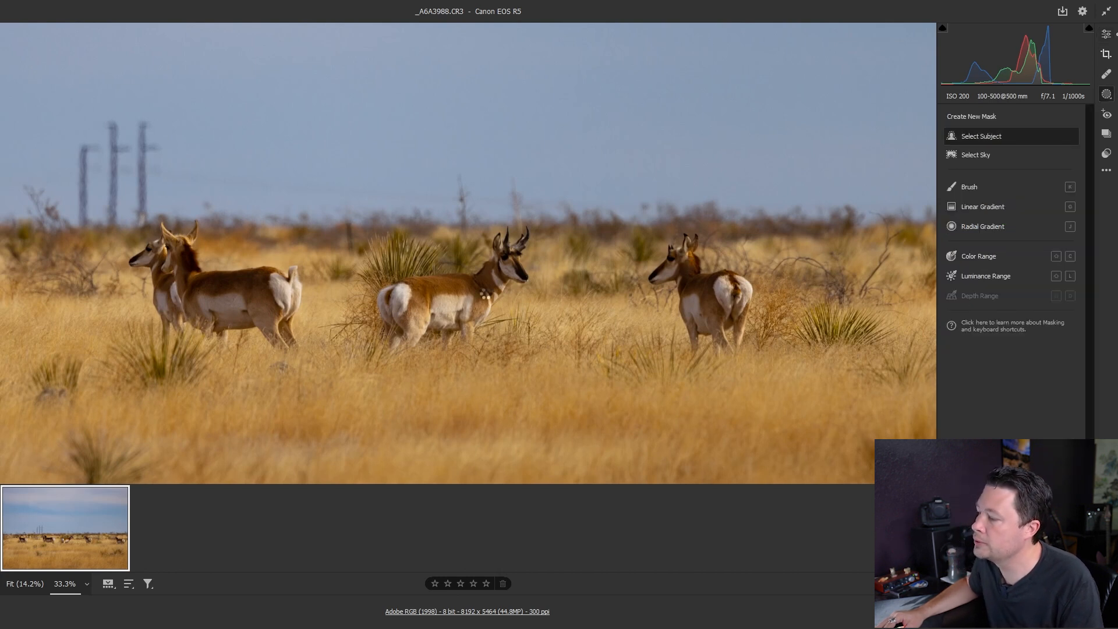
{"action": "key", "text": "ctrl+0"}
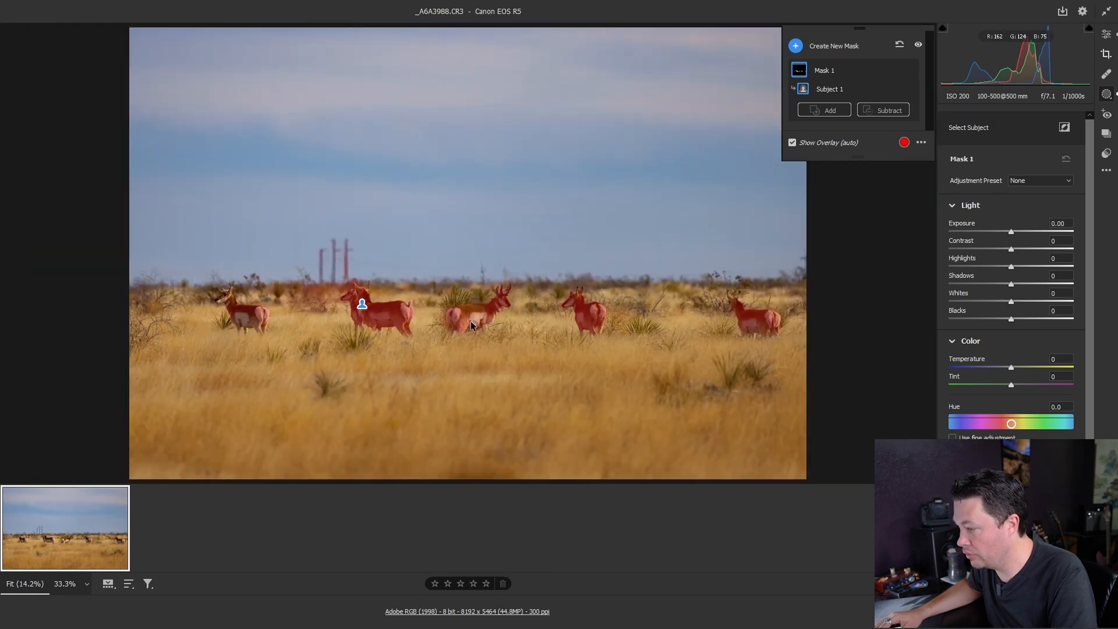
Strengthen the detail effect on the masked pronghorns and raise the mask's Shadows to about +35
{"action": "left_click", "coordinate": [277, 343]}
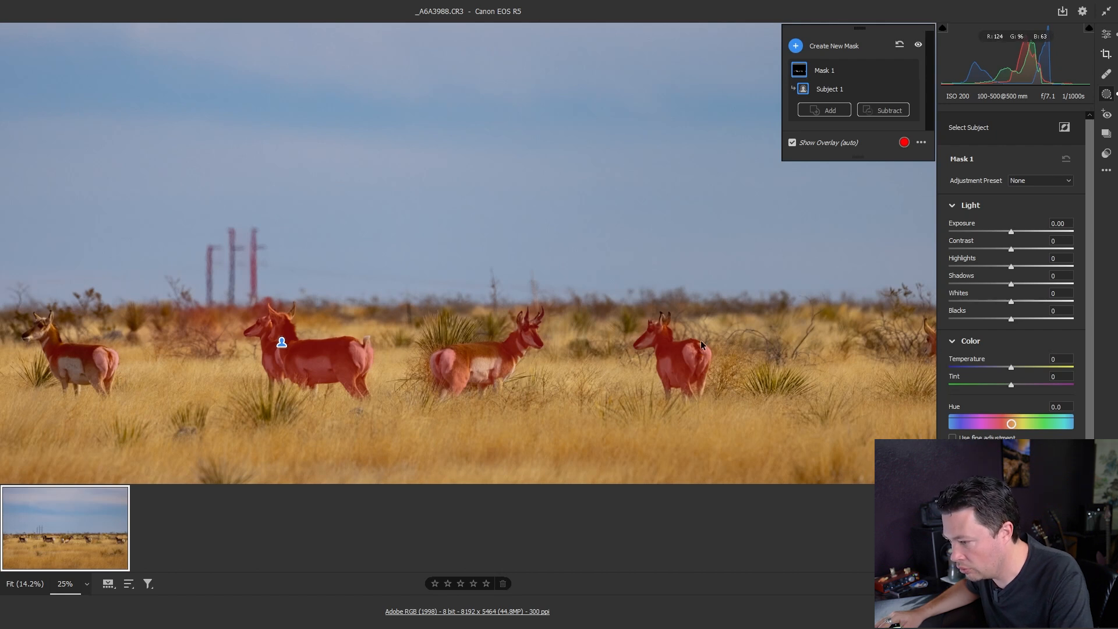
{"action": "left_click", "coordinate": [723, 357], "text": "alt"}
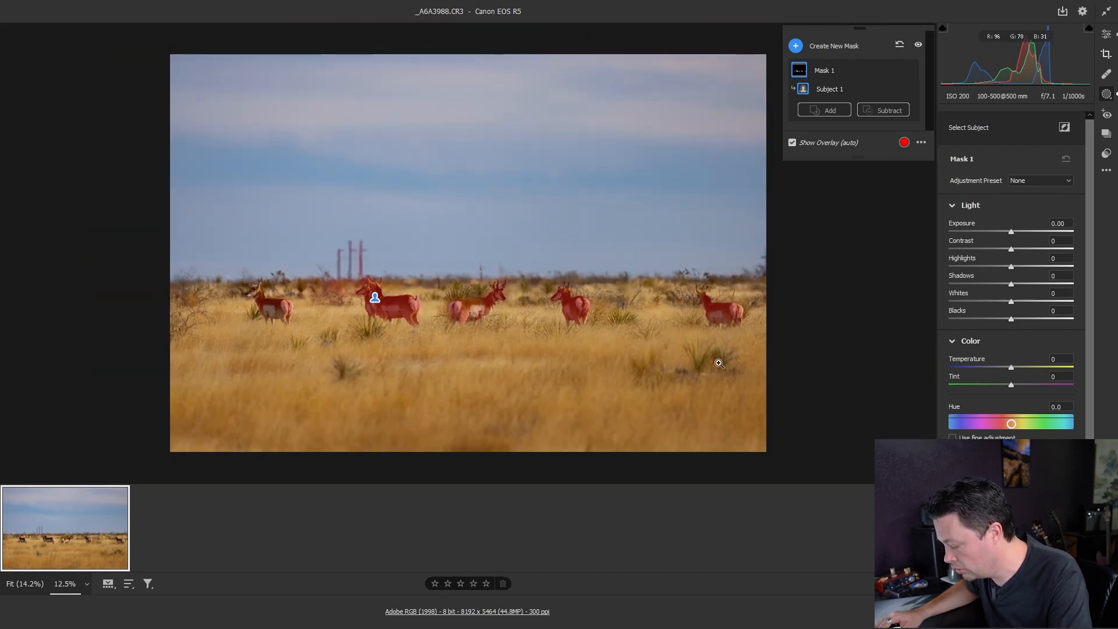
{"action": "left_click", "coordinate": [720, 363]}
{"action": "left_click", "coordinate": [646, 361]}
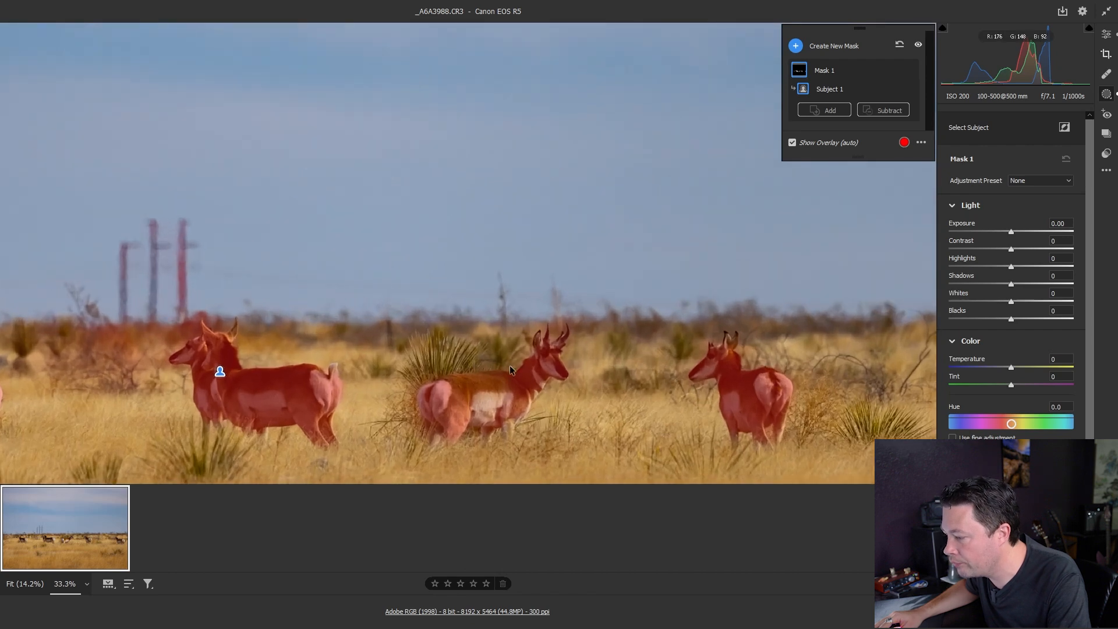
{"action": "left_click_drag", "start_coordinate": [488, 342], "coordinate": [481, 272]}
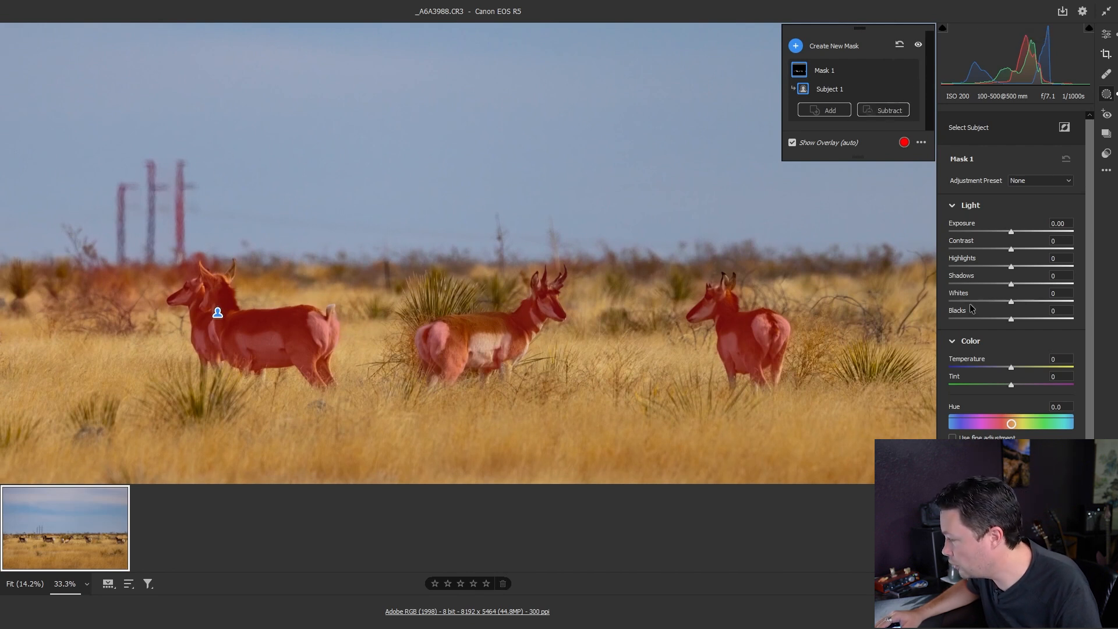
{"action": "scroll", "coordinate": [1011, 291], "scroll_direction": "down", "scroll_amount": 1}
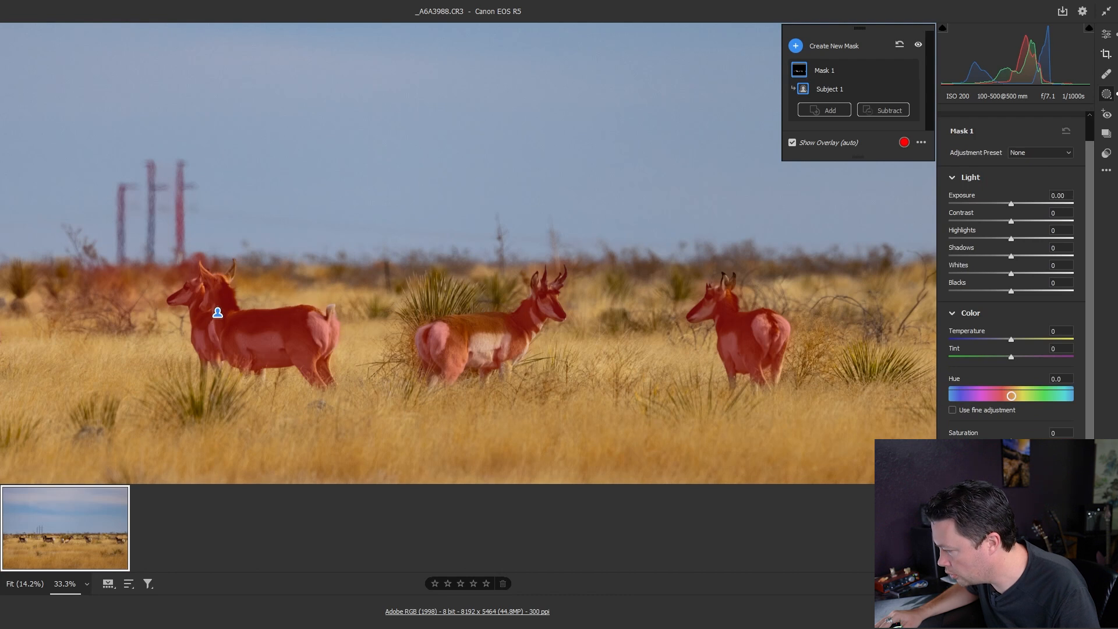
{"action": "left_click_drag", "start_coordinate": [1011, 507], "coordinate": [1029, 506]}
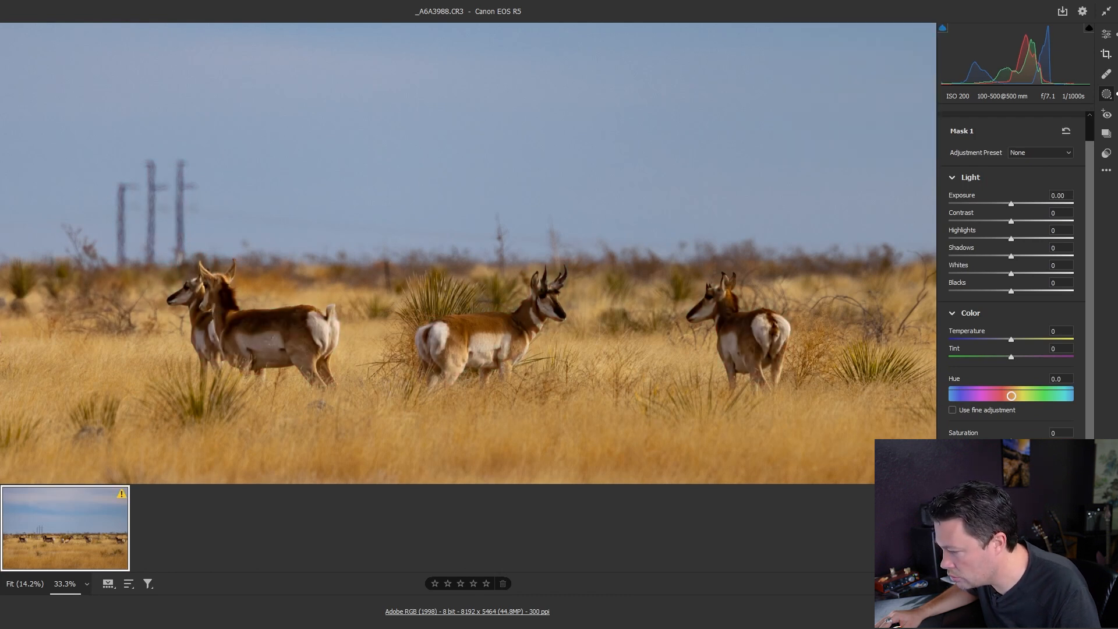
{"action": "left_click_drag", "start_coordinate": [1028, 506], "coordinate": [1037, 506]}
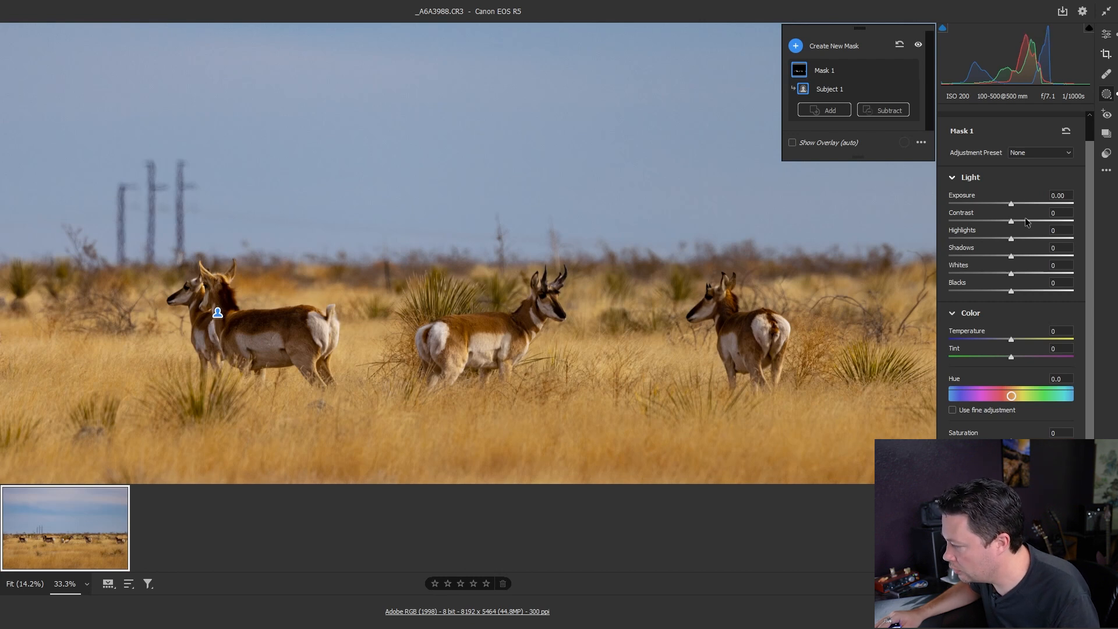
{"action": "left_click", "coordinate": [1013, 256]}
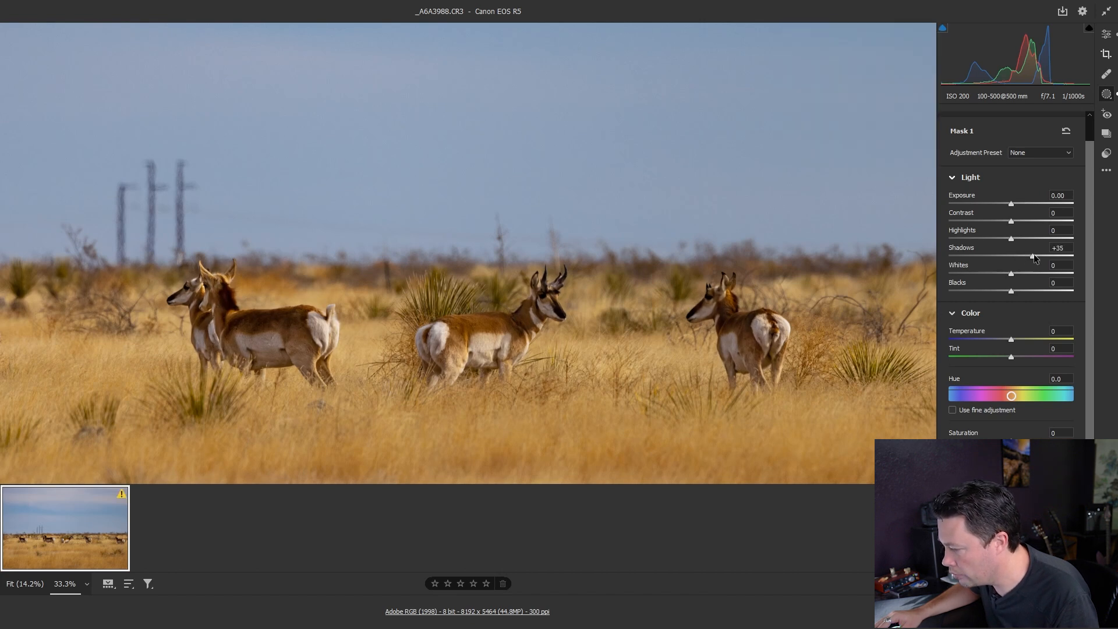
{"action": "left_click_drag", "start_coordinate": [1030, 253], "coordinate": [1030, 252]}
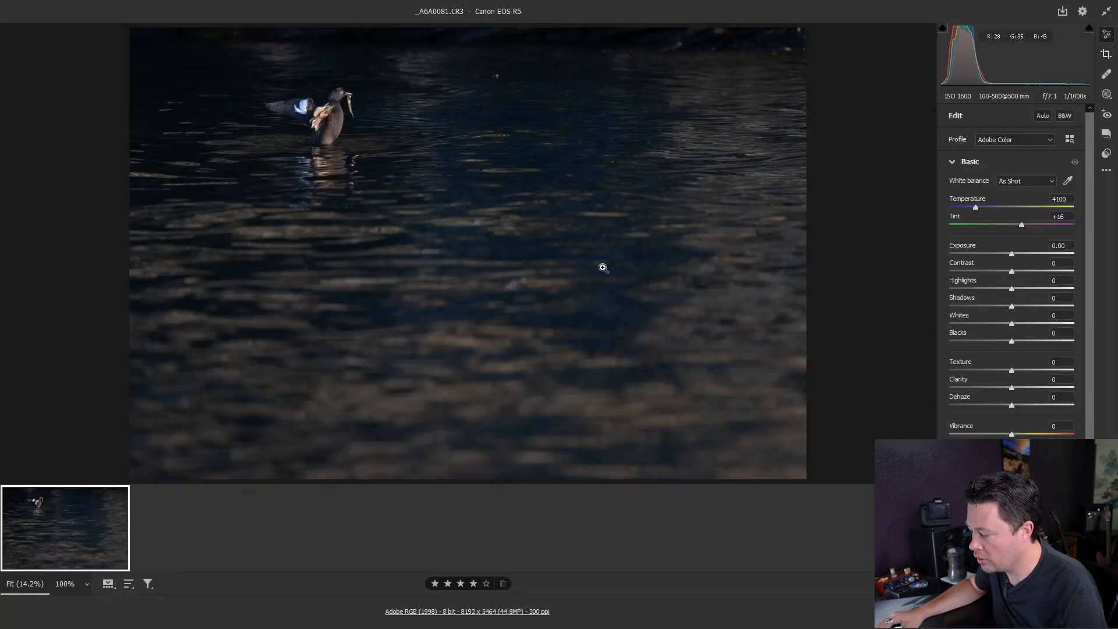
Inspect the bird in _A6A0081.CR3 up close, then set the whole photo's Vibrance to +32 and Contrast to +14
{"action": "left_click", "coordinate": [334, 130]}
{"action": "left_click_drag", "start_coordinate": [233, 100], "coordinate": [329, 336]}
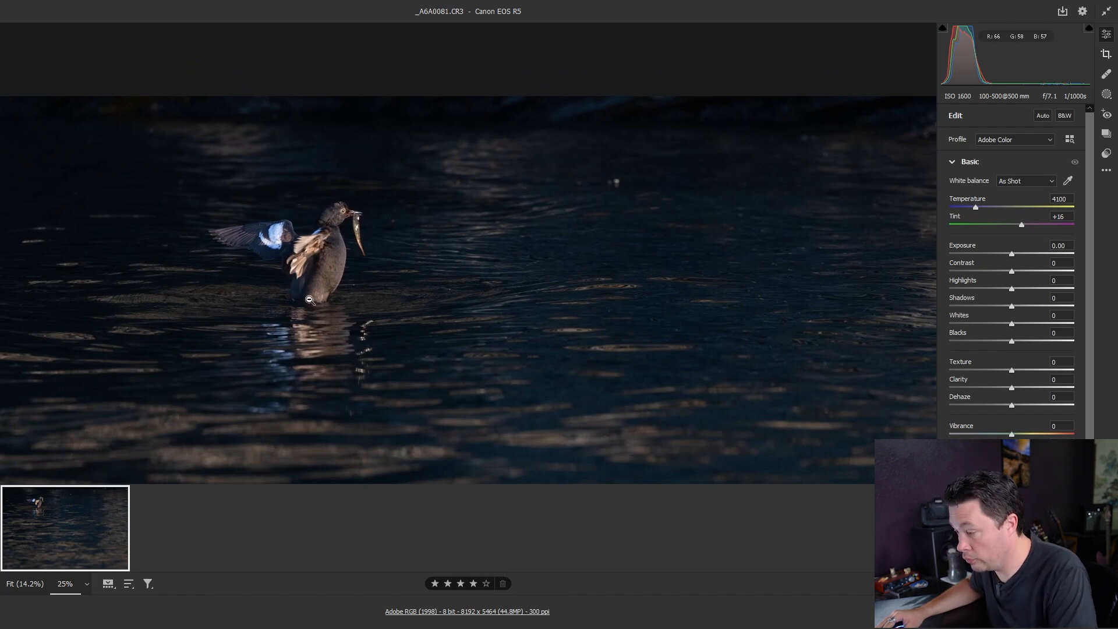
{"action": "left_click", "coordinate": [305, 266]}
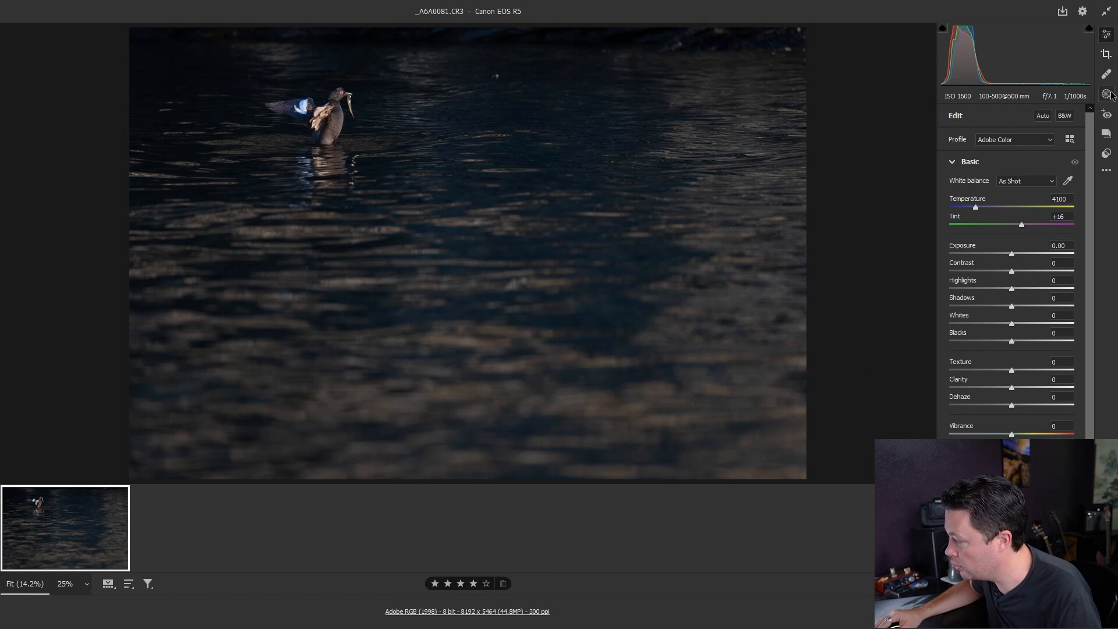
{"action": "left_click_drag", "start_coordinate": [1011, 434], "coordinate": [1031, 435]}
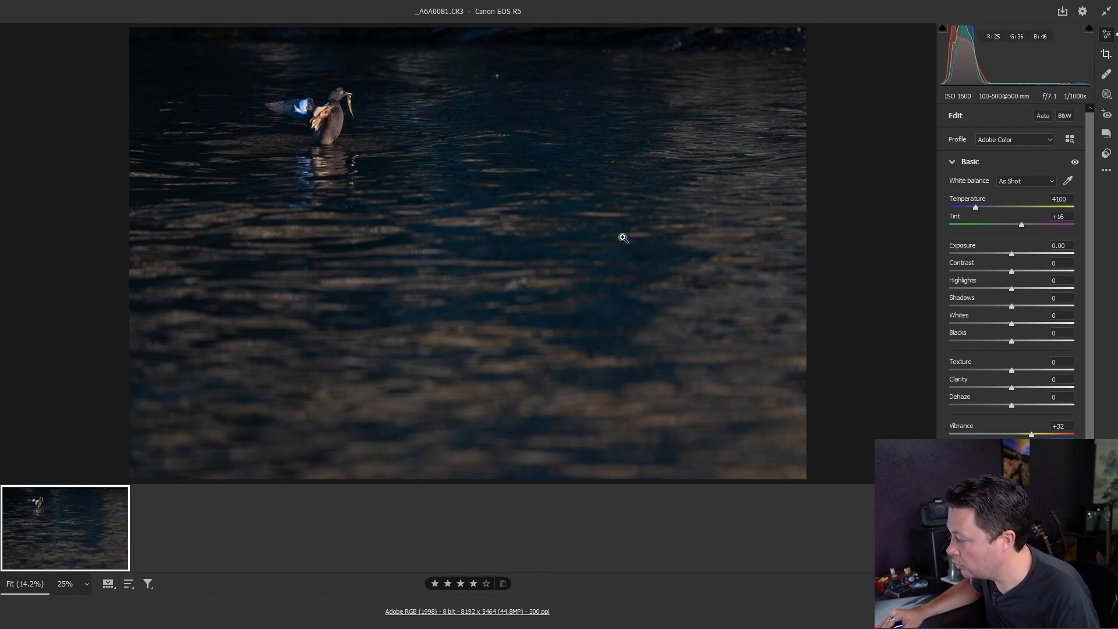
{"action": "mouse_move", "coordinate": [1013, 271]}
{"action": "left_mouse_down"}
{"action": "mouse_move", "coordinate": [1030, 272]}
{"action": "mouse_move", "coordinate": [1019, 271]}
{"action": "left_mouse_up"}
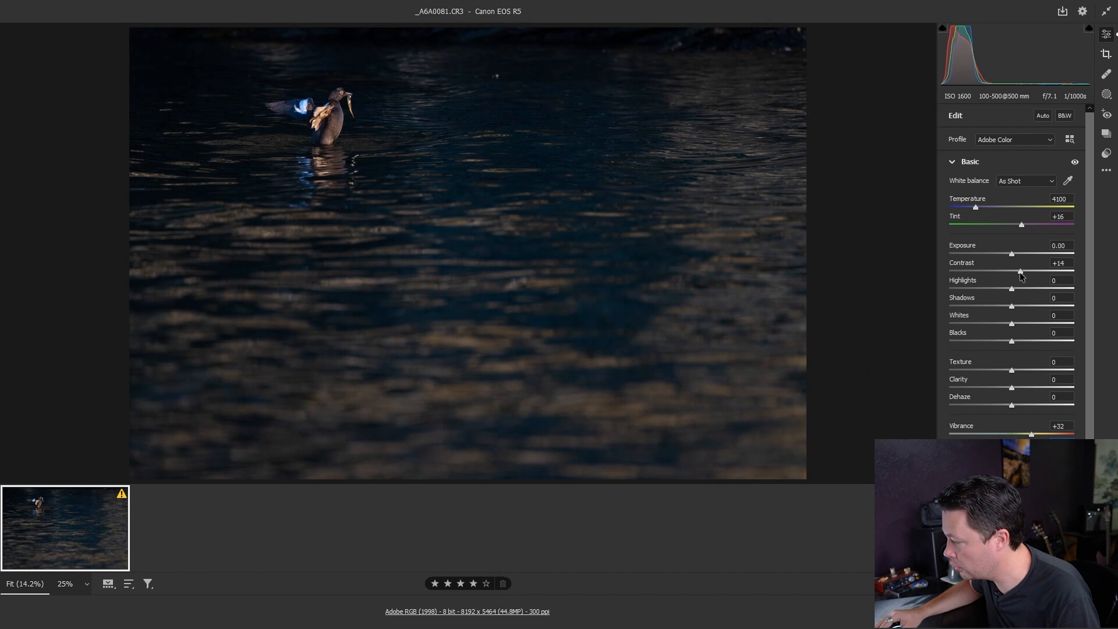
Mask the bird as the subject and add a subtracting brush to that mask
{"action": "left_click", "coordinate": [1106, 94]}
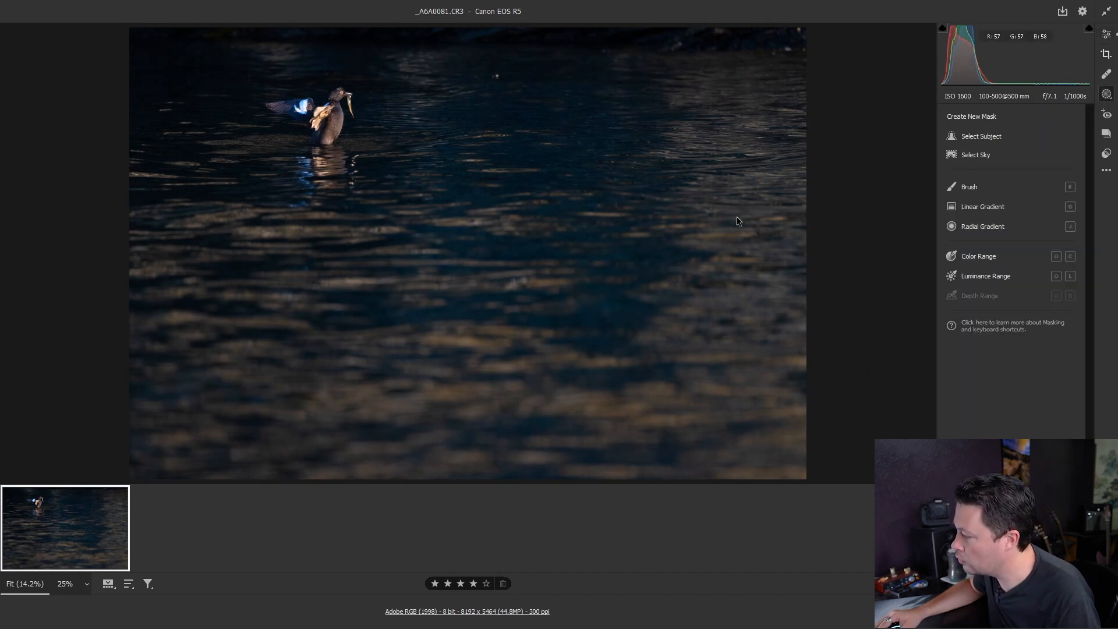
{"action": "left_click", "coordinate": [972, 135]}
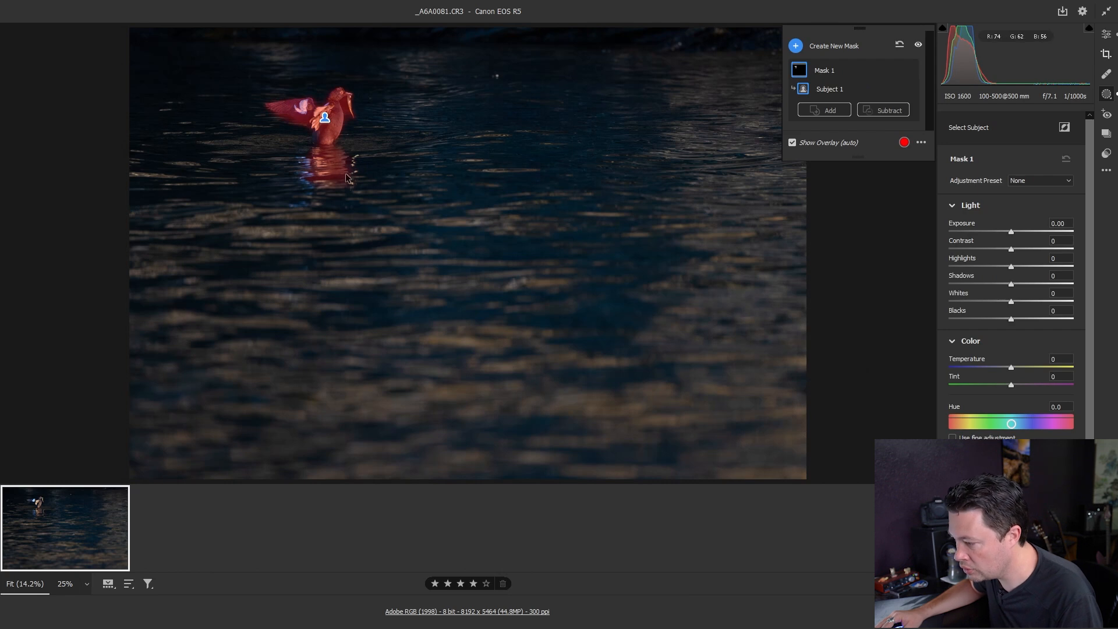
{"action": "left_click", "coordinate": [895, 111]}
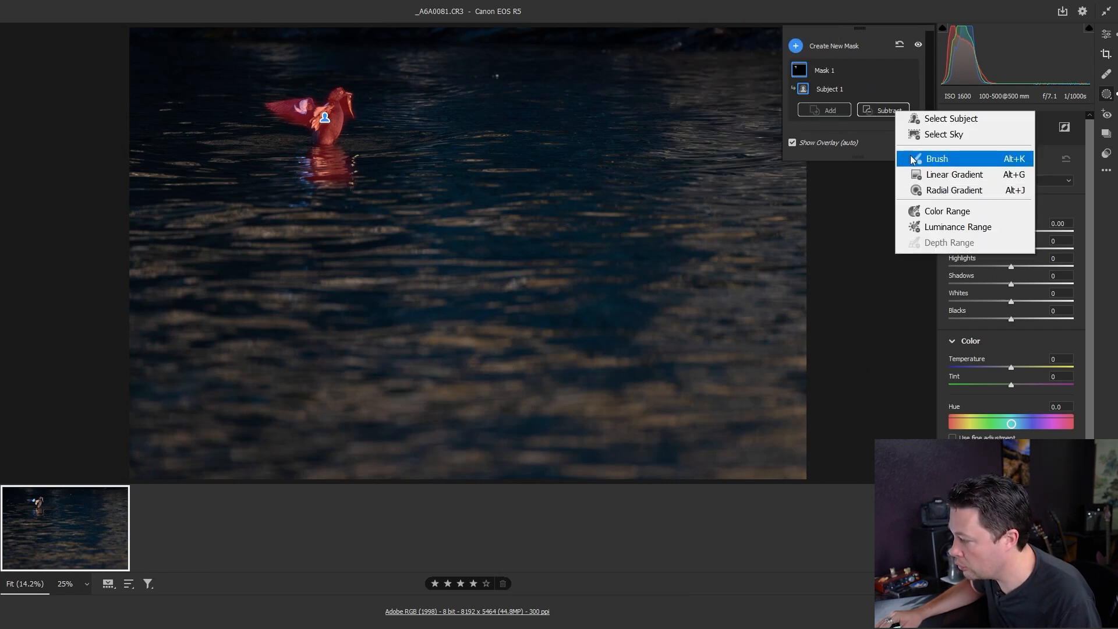
{"action": "left_click", "coordinate": [935, 157]}
Brush the mask away from the water beside the fish and from the bird's reflection, using brush size 3
{"action": "key", "text": "ctrl+equal"}
{"action": "key", "text": "ctrl+equal"}
{"action": "key", "text": "ctrl+equal"}
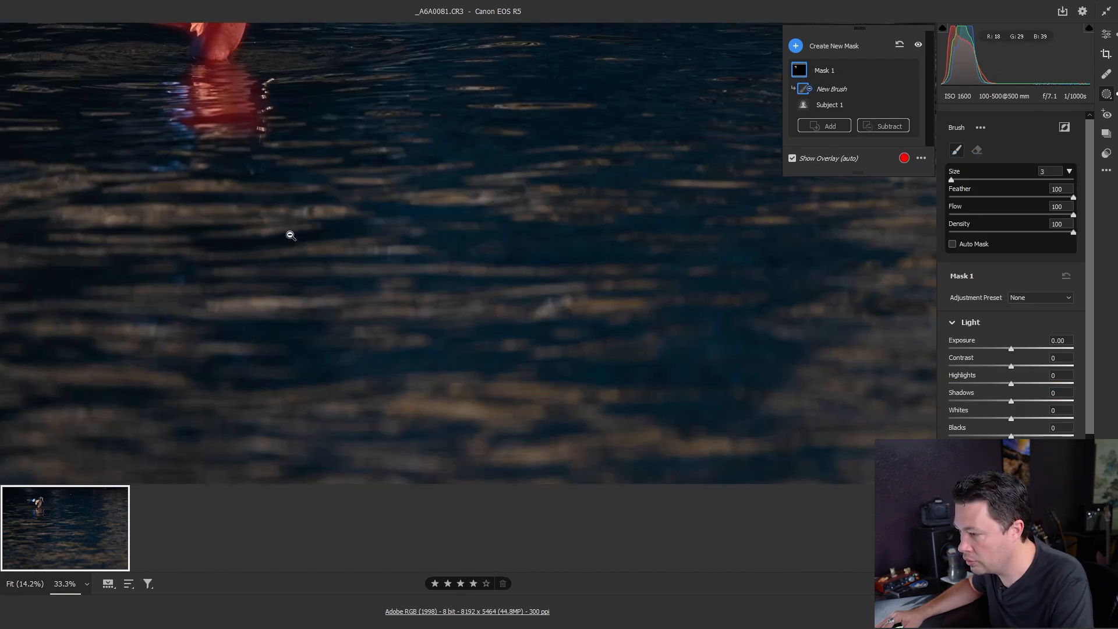
{"action": "mouse_move", "coordinate": [151, 197]}
{"action": "left_mouse_down"}
{"action": "mouse_move", "coordinate": [365, 436]}
{"action": "mouse_move", "coordinate": [522, 581]}
{"action": "left_mouse_up"}
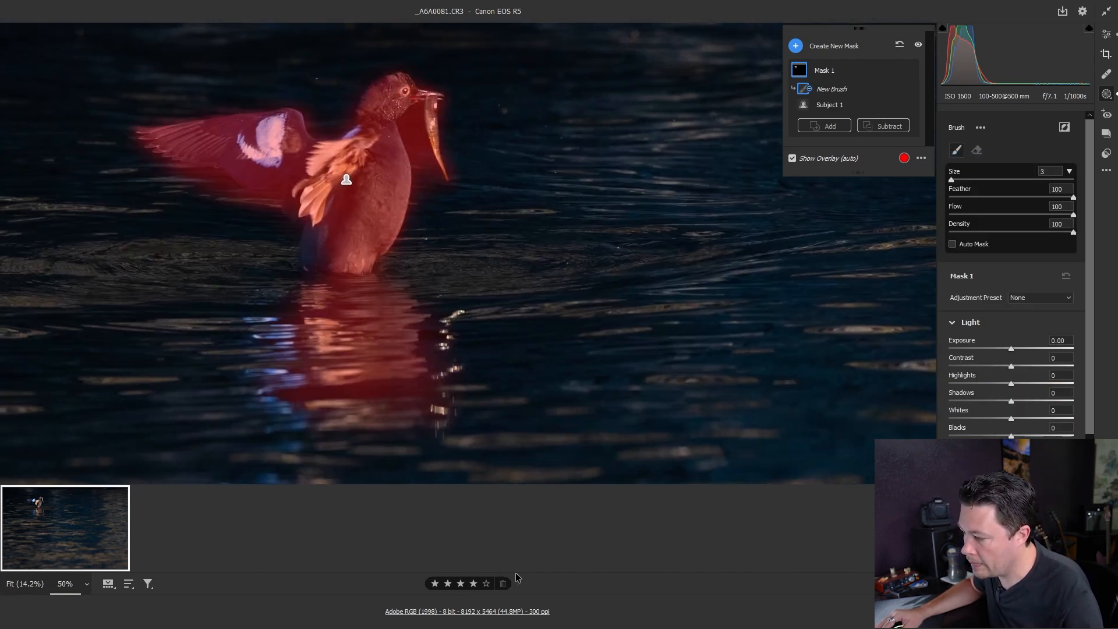
{"action": "left_click_drag", "start_coordinate": [466, 176], "coordinate": [458, 155]}
{"action": "mouse_move", "coordinate": [455, 117]}
{"action": "left_mouse_down"}
{"action": "mouse_move", "coordinate": [451, 102]}
{"action": "mouse_move", "coordinate": [452, 118]}
{"action": "left_mouse_up"}
{"action": "mouse_move", "coordinate": [431, 75]}
{"action": "left_mouse_down"}
{"action": "mouse_move", "coordinate": [447, 79]}
{"action": "mouse_move", "coordinate": [434, 79]}
{"action": "left_mouse_up"}
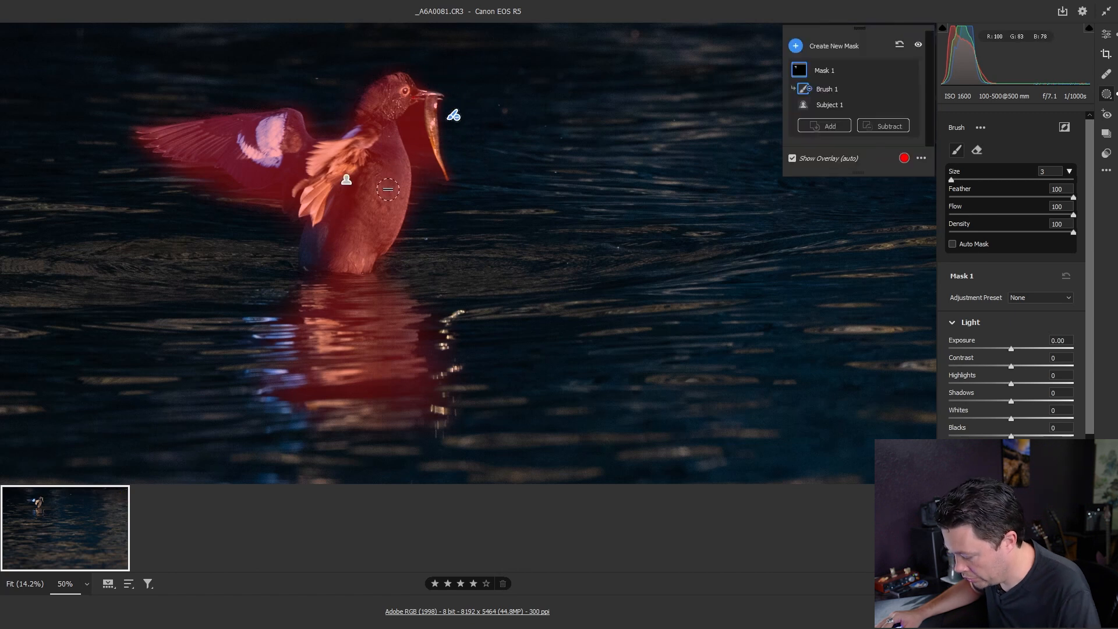
{"action": "mouse_move", "coordinate": [384, 186]}
{"action": "left_mouse_down"}
{"action": "mouse_move", "coordinate": [427, 183]}
{"action": "mouse_move", "coordinate": [383, 340]}
{"action": "mouse_move", "coordinate": [410, 279]}
{"action": "mouse_move", "coordinate": [378, 296]}
{"action": "mouse_move", "coordinate": [315, 285]}
{"action": "mouse_move", "coordinate": [383, 286]}
{"action": "mouse_move", "coordinate": [305, 289]}
{"action": "left_mouse_up"}
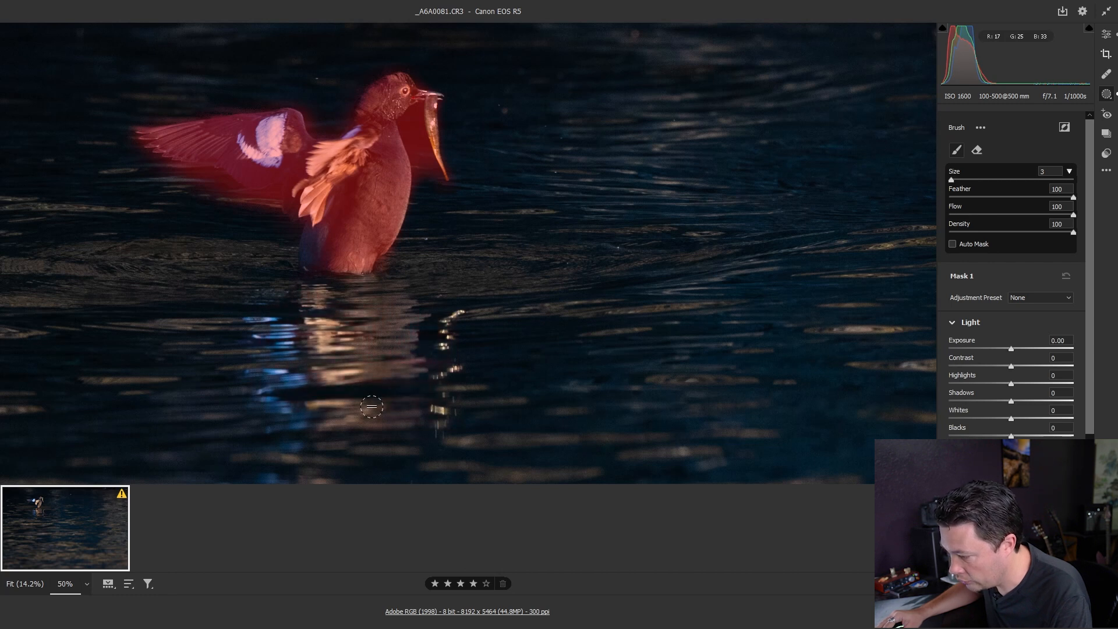
Subtract the mask spill around the wing, head, chest and fish, reducing the brush to size 1 for the tight edges
{"action": "mouse_move", "coordinate": [233, 205]}
{"action": "left_mouse_down"}
{"action": "mouse_move", "coordinate": [161, 170]}
{"action": "mouse_move", "coordinate": [270, 209]}
{"action": "mouse_move", "coordinate": [254, 225]}
{"action": "mouse_move", "coordinate": [200, 210]}
{"action": "left_mouse_up"}
{"action": "mouse_move", "coordinate": [149, 176]}
{"action": "left_mouse_down"}
{"action": "mouse_move", "coordinate": [115, 134]}
{"action": "mouse_move", "coordinate": [175, 107]}
{"action": "mouse_move", "coordinate": [276, 96]}
{"action": "mouse_move", "coordinate": [323, 127]}
{"action": "mouse_move", "coordinate": [348, 77]}
{"action": "mouse_move", "coordinate": [461, 68]}
{"action": "left_mouse_up"}
{"action": "mouse_move", "coordinate": [418, 155]}
{"action": "left_mouse_down"}
{"action": "mouse_move", "coordinate": [429, 189]}
{"action": "mouse_move", "coordinate": [428, 179]}
{"action": "mouse_move", "coordinate": [445, 194]}
{"action": "mouse_move", "coordinate": [418, 110]}
{"action": "left_mouse_up"}
{"action": "key", "text": "bracketleft"}
{"action": "key", "text": "bracketleft"}
{"action": "key", "text": "bracketleft"}
{"action": "left_click_drag", "start_coordinate": [417, 114], "coordinate": [434, 172]}
{"action": "left_click_drag", "start_coordinate": [418, 110], "coordinate": [382, 270]}
{"action": "key", "text": "bracketleft"}
{"action": "left_click_drag", "start_coordinate": [137, 140], "coordinate": [141, 143]}
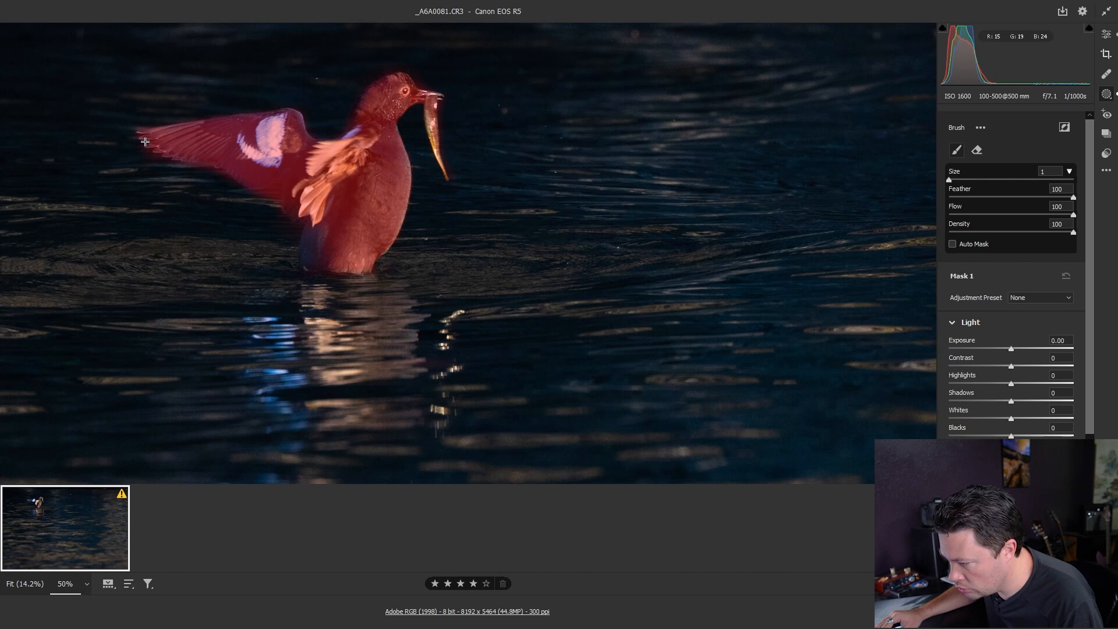
{"action": "left_click_drag", "start_coordinate": [139, 141], "coordinate": [139, 142]}
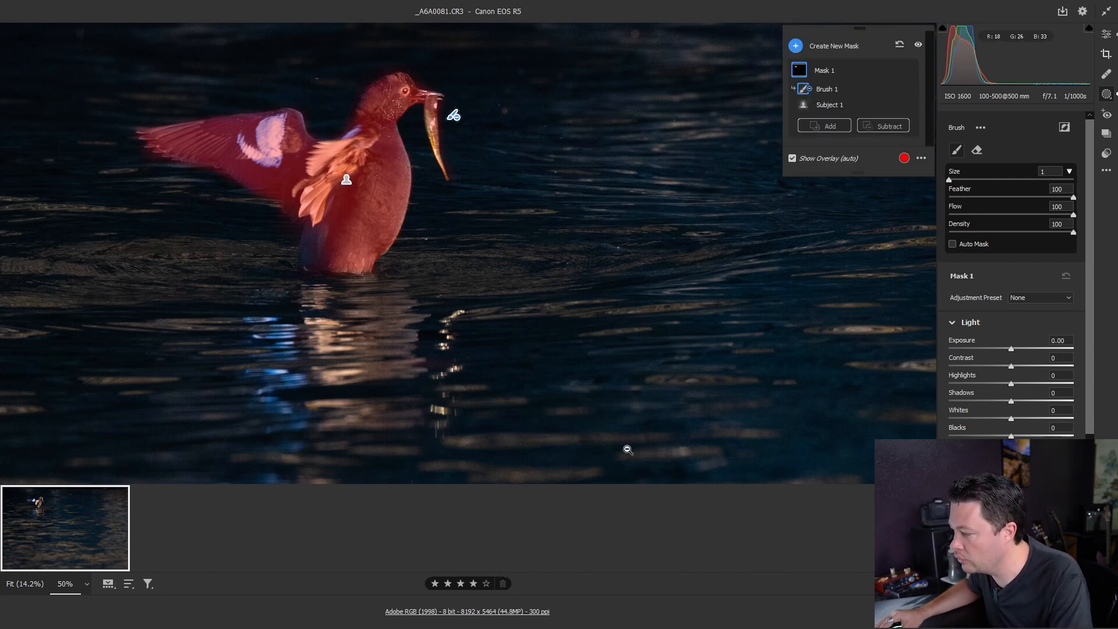
Strengthen the detail effect on the masked bird and set the mask's Temperature to +7
{"action": "left_click", "coordinate": [604, 453]}
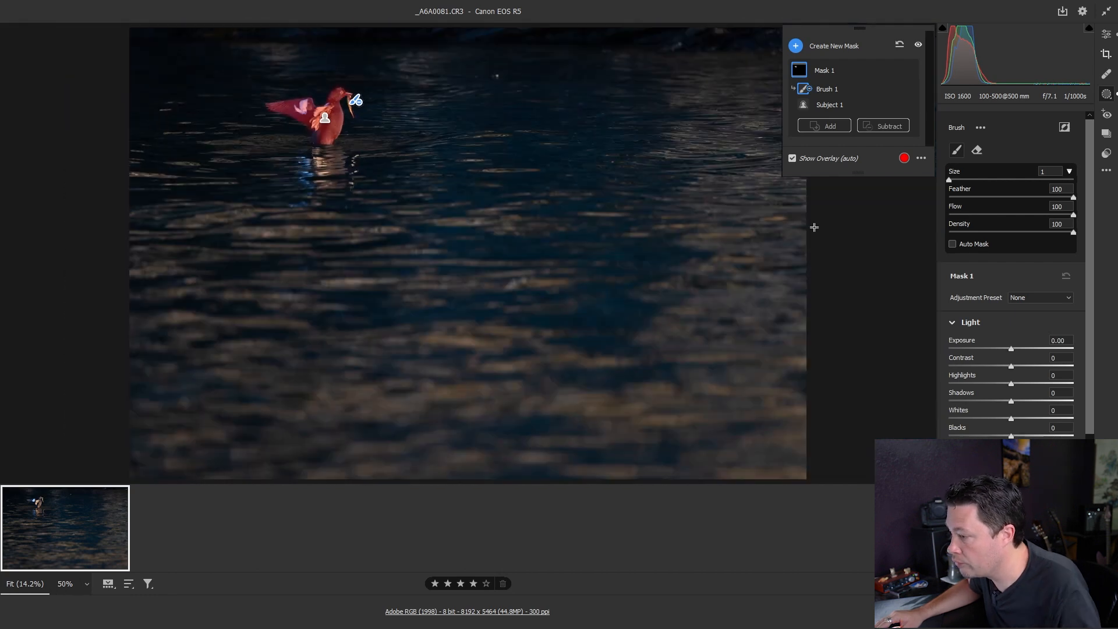
{"action": "scroll", "coordinate": [1028, 403], "scroll_direction": "down", "scroll_amount": 3}
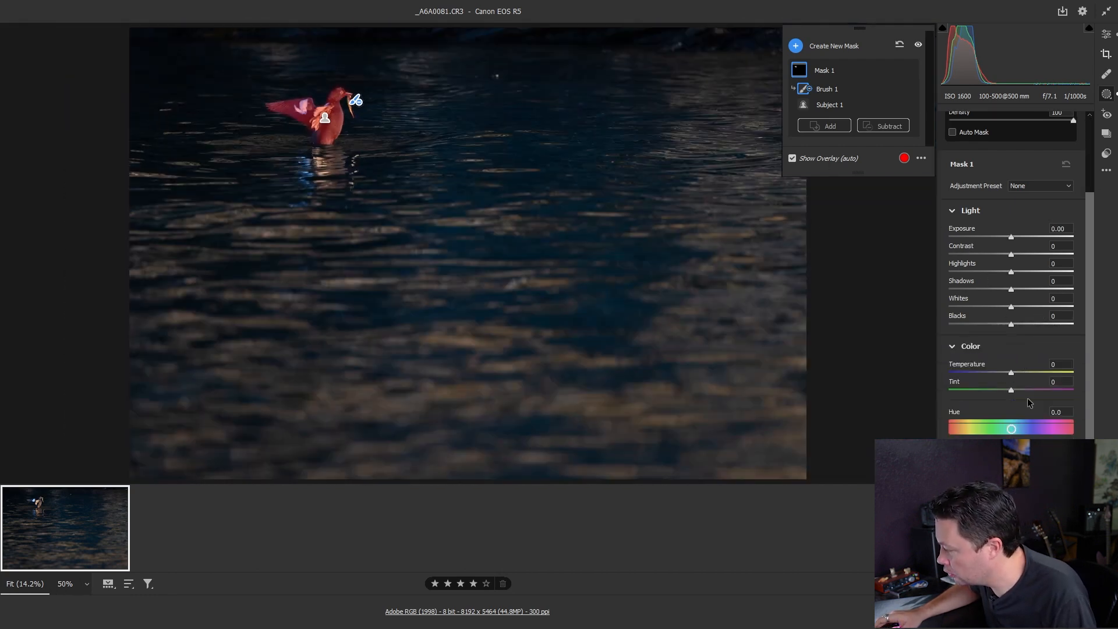
{"action": "scroll", "coordinate": [1029, 403], "scroll_direction": "down", "scroll_amount": 2}
{"action": "mouse_move", "coordinate": [1011, 492]}
{"action": "left_mouse_down"}
{"action": "mouse_move", "coordinate": [1024, 491]}
{"action": "mouse_move", "coordinate": [1019, 509]}
{"action": "left_mouse_up"}
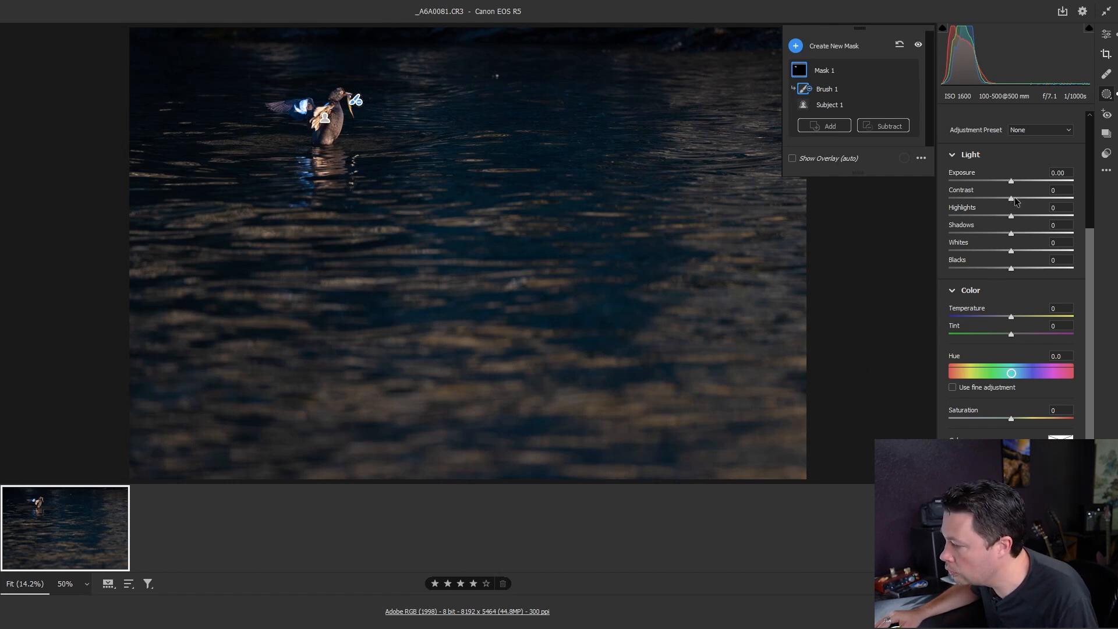
{"action": "left_click_drag", "start_coordinate": [1012, 316], "coordinate": [1016, 317]}
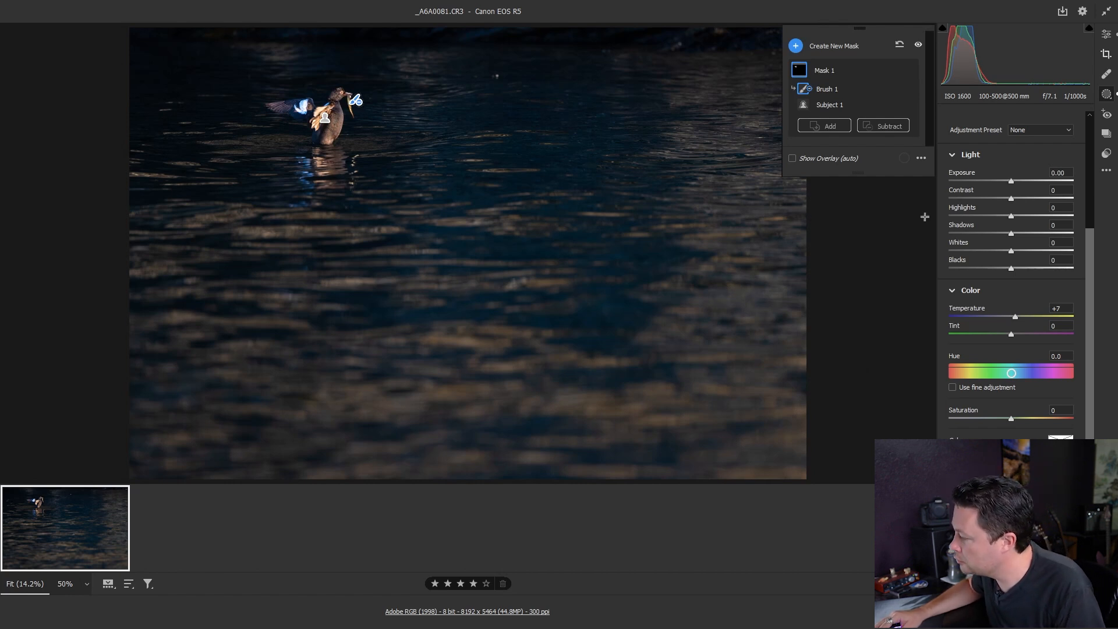
{"action": "left_click_drag", "start_coordinate": [1015, 316], "coordinate": [1015, 316]}
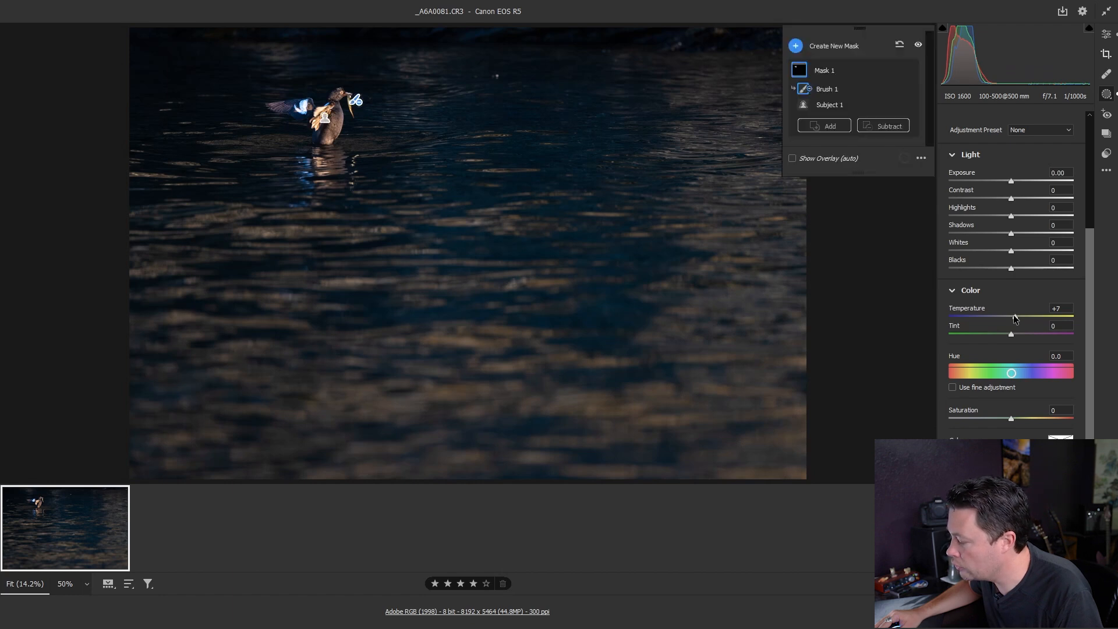